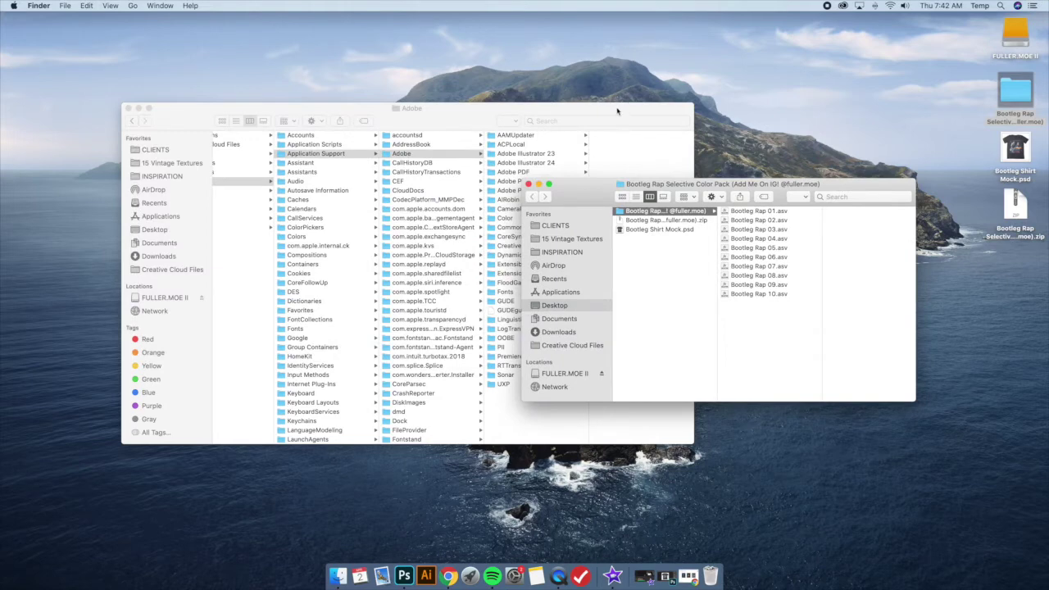
Arrange the folder windows and browse to Adobe Photoshop 2020 > Presets > Selective Color.
drag(705, 184, 787, 193)
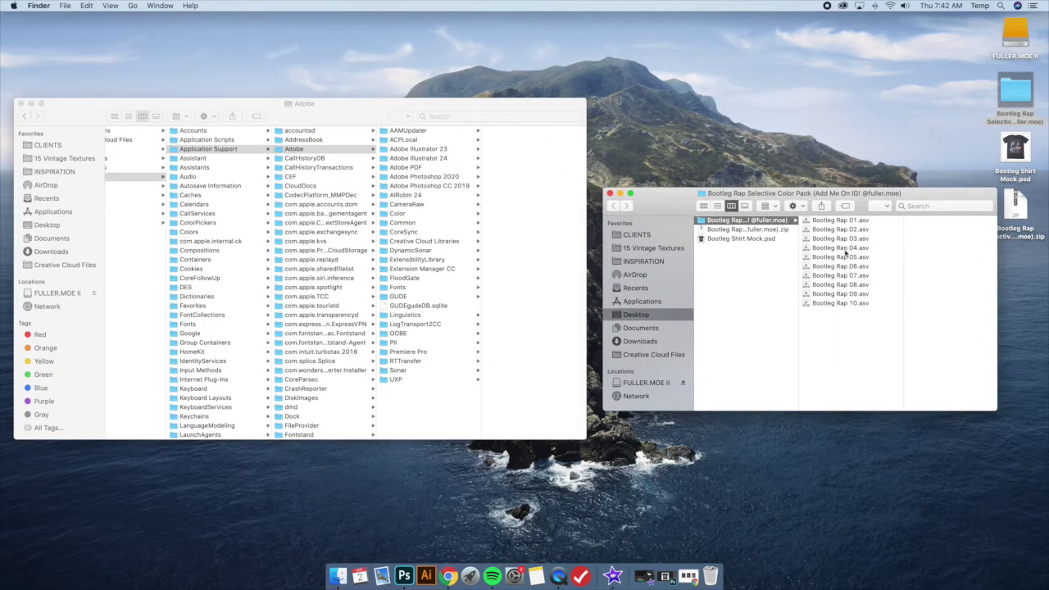
drag(486, 104, 501, 121)
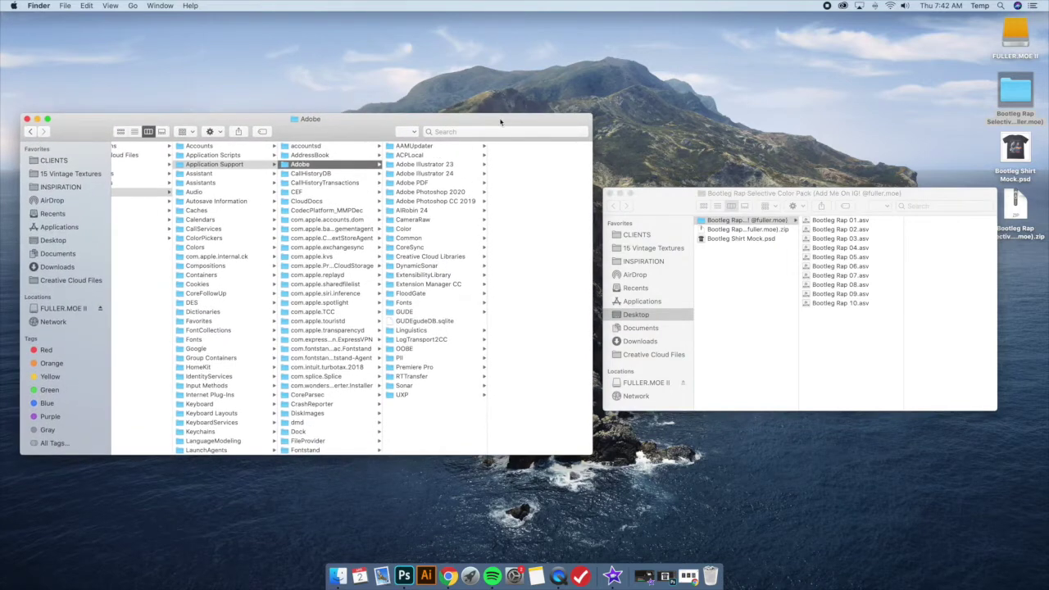
drag(642, 194, 648, 186)
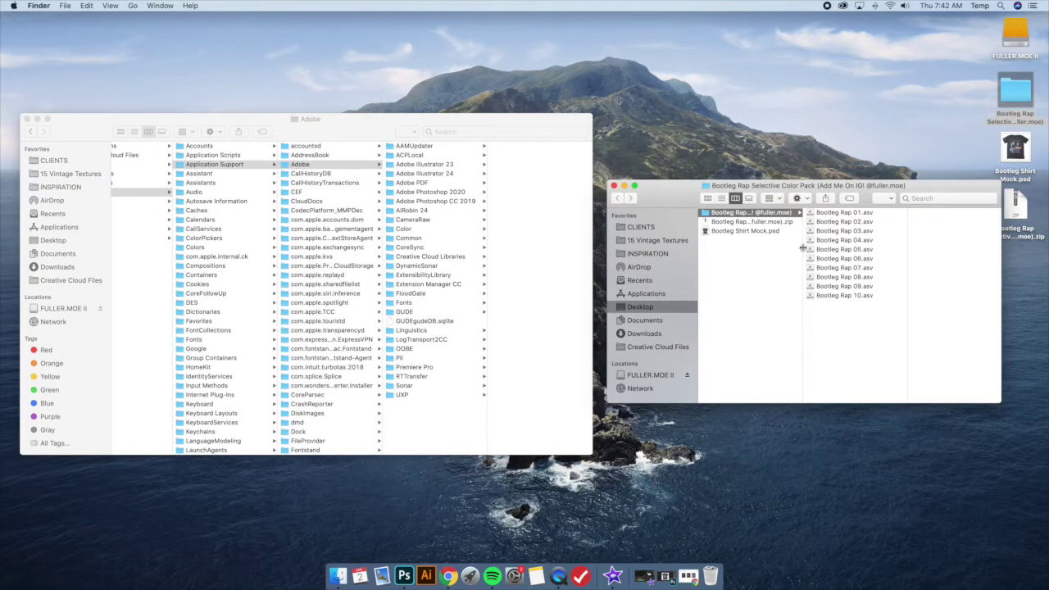
drag(424, 126, 422, 131)
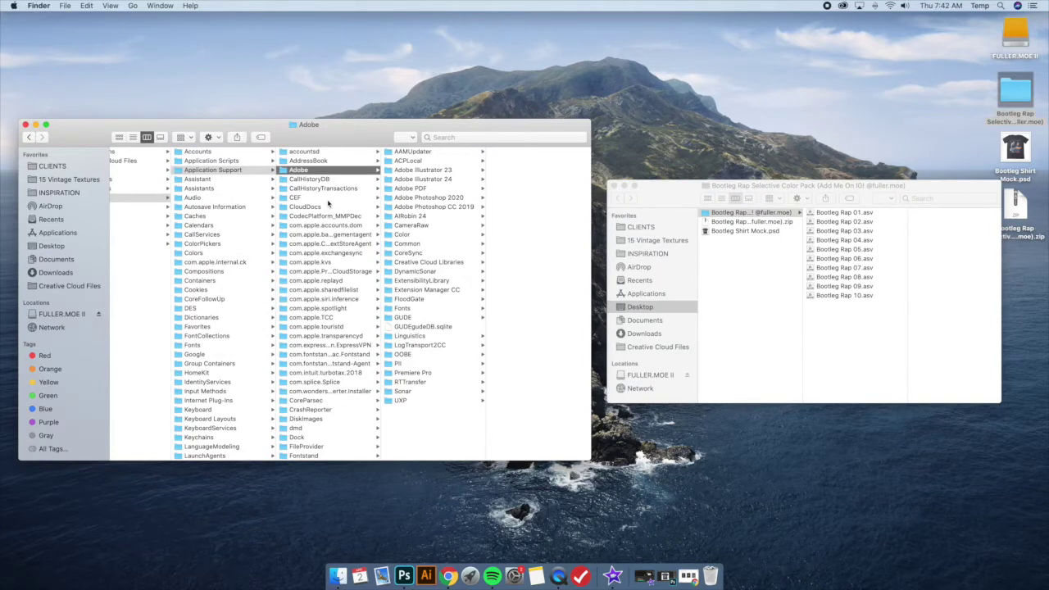
click(452, 200)
click(512, 178)
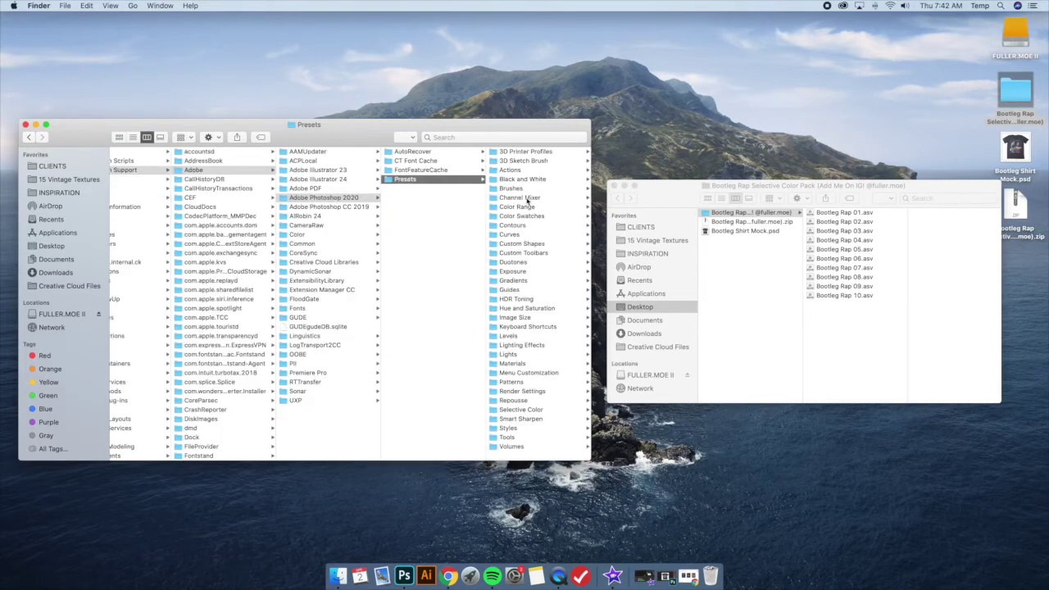
click(528, 410)
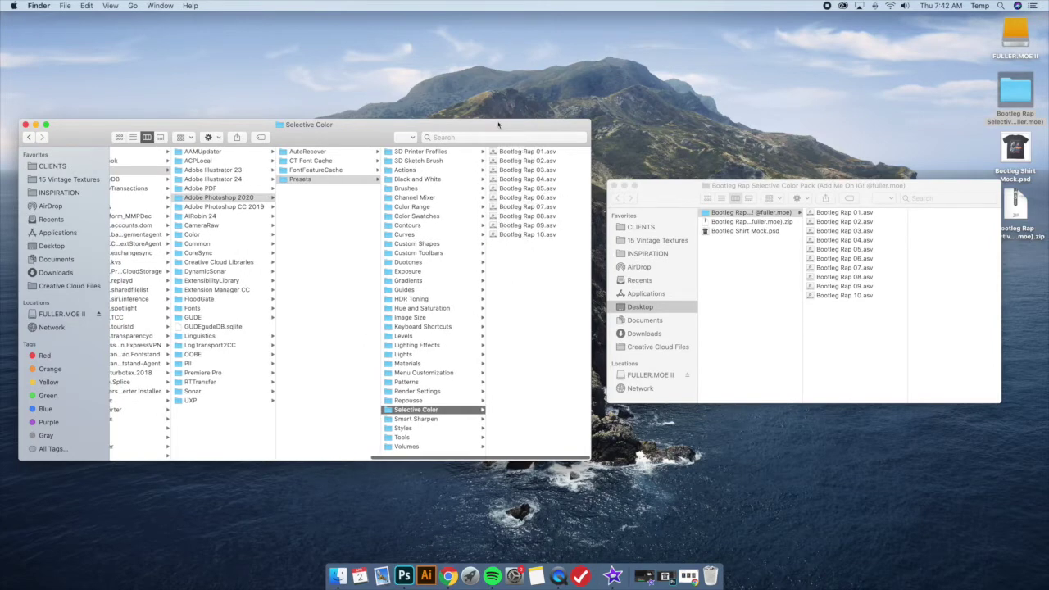
drag(498, 124, 502, 133)
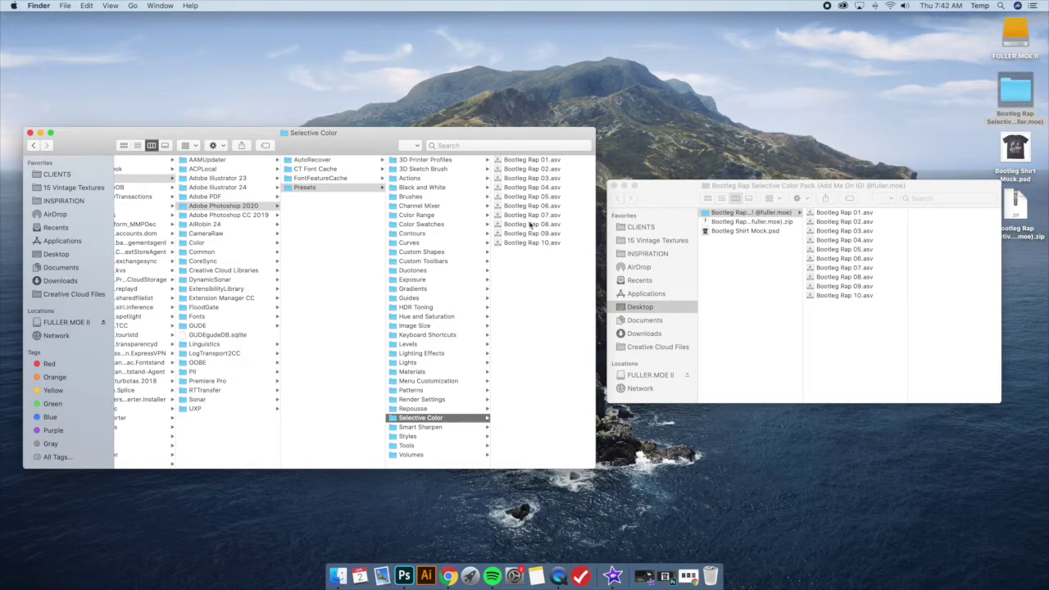
Select the ten Bootleg Rap .asv files, close the pack window and minimise Finder.
drag(664, 189, 667, 191)
click(856, 213)
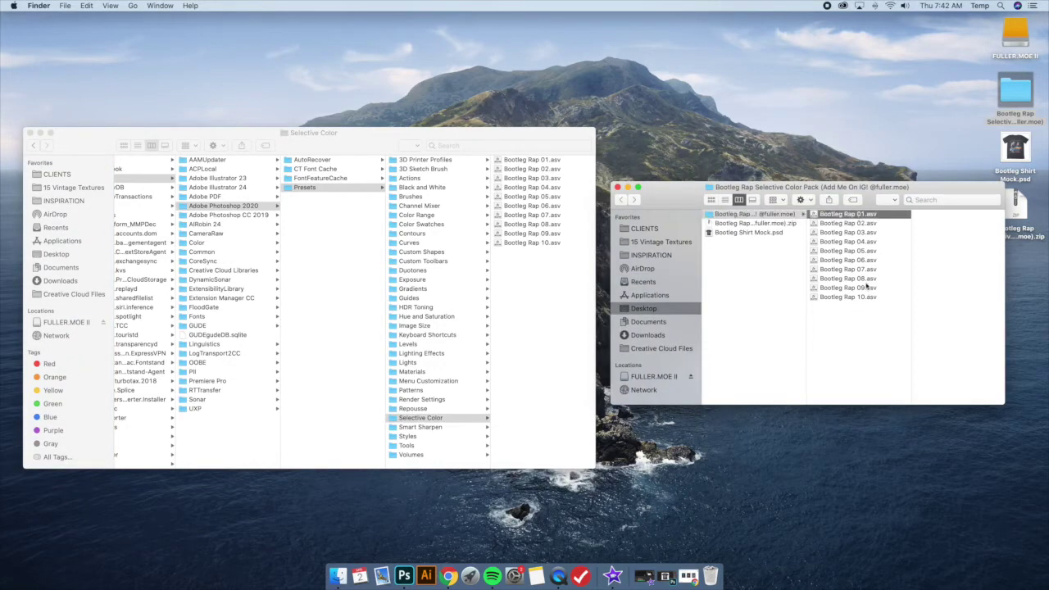
shift+click(831, 298)
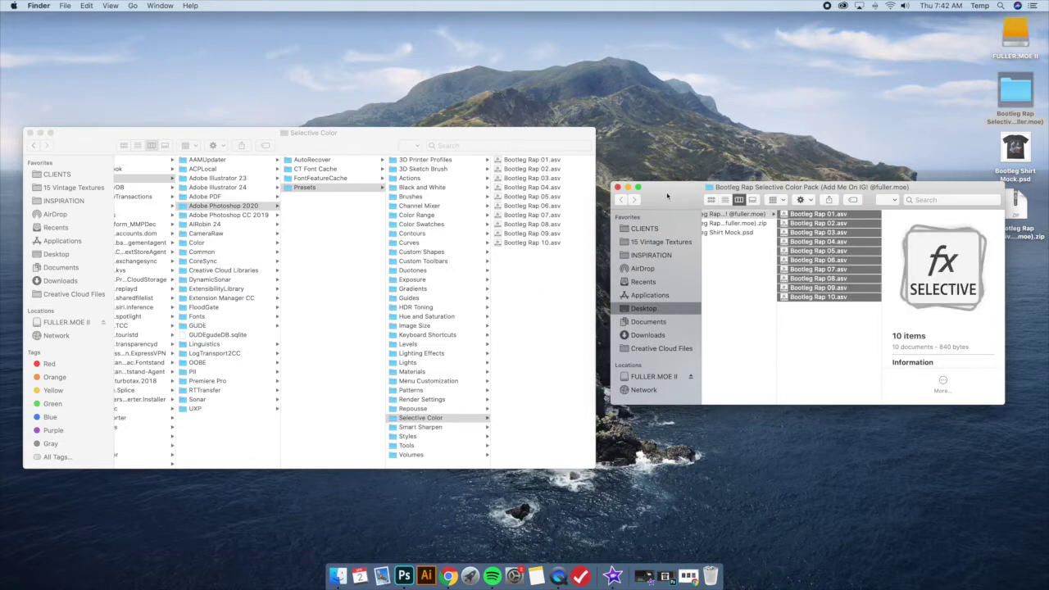
drag(668, 193, 672, 204)
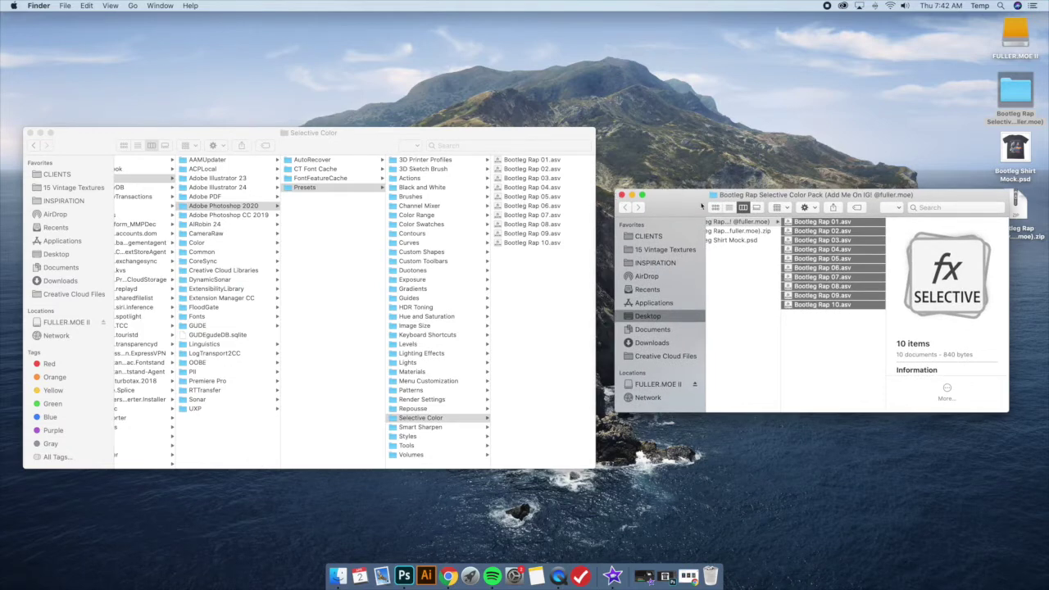
click(621, 197)
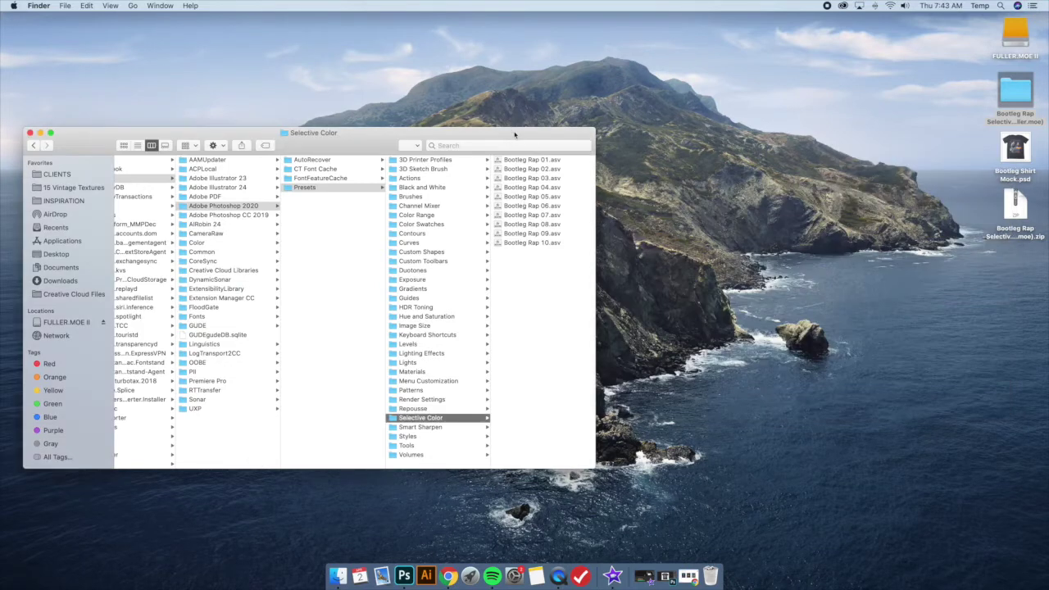
drag(515, 134, 715, 140)
click(239, 138)
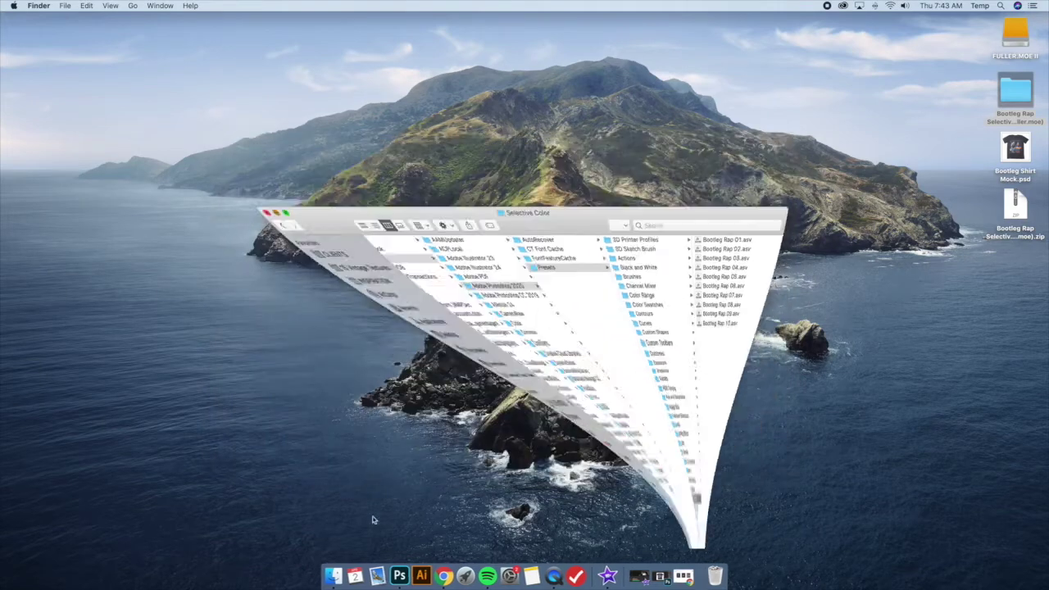
Bring up Bootleg Shirt Mock.psd in Photoshop and select the 2Pac Front layer.
click(404, 576)
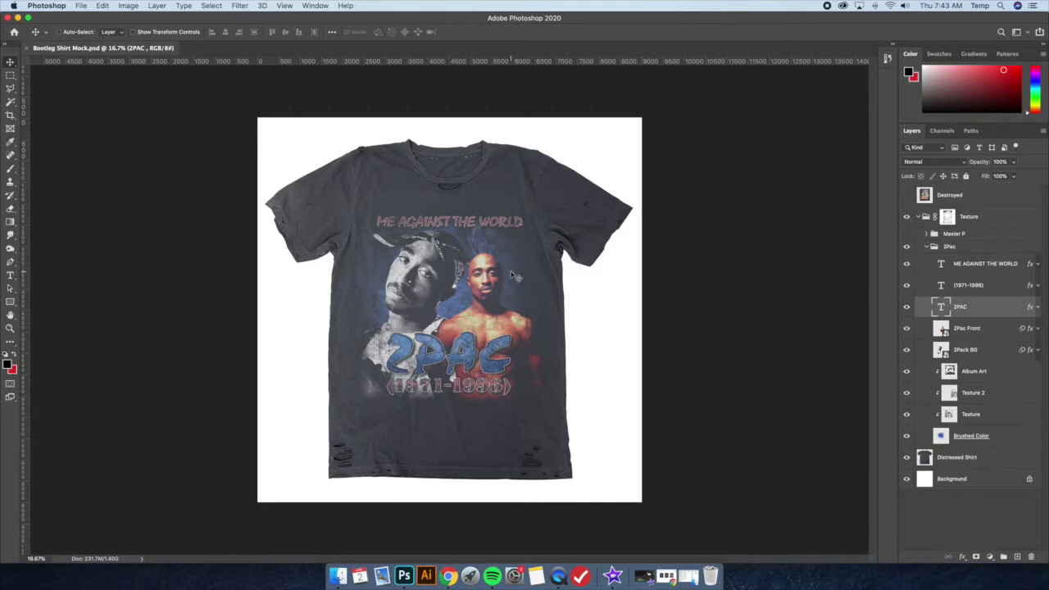
click(967, 331)
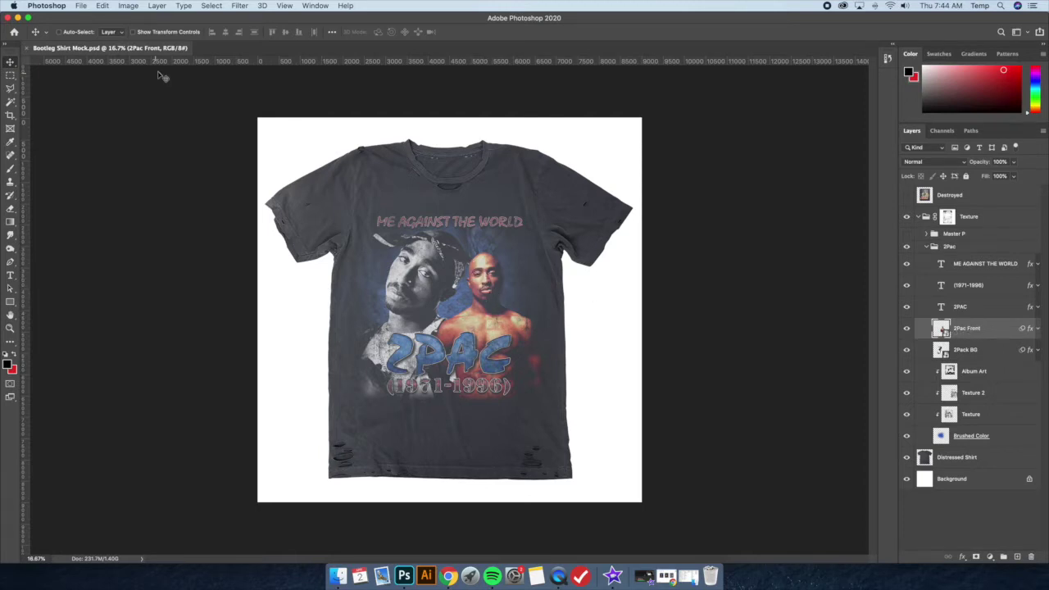
click(130, 5)
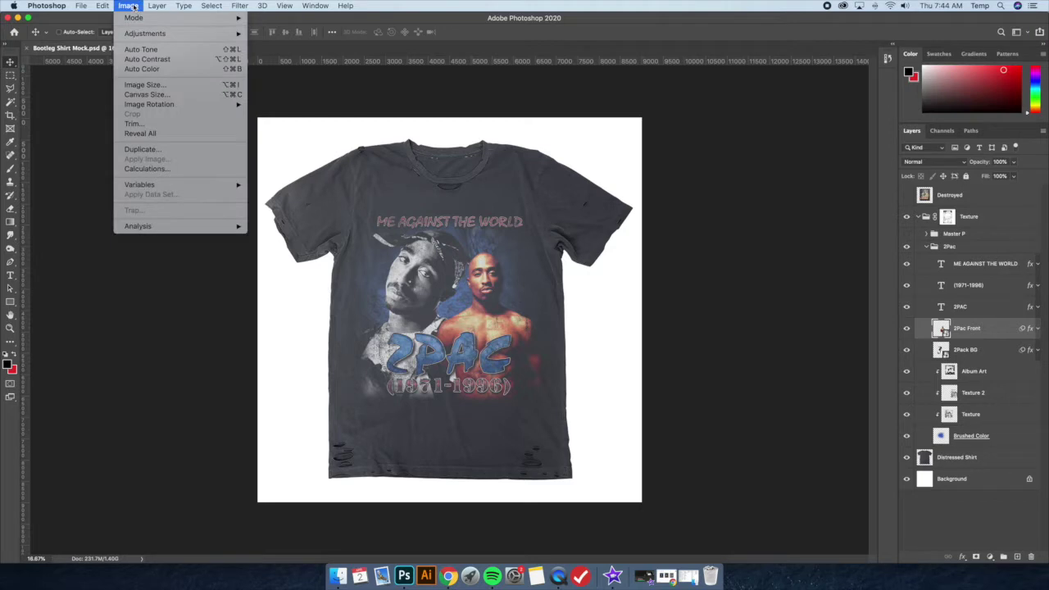
Preview the Bootleg Rap 01 Selective Color preset on 2Pac Front, then cancel it.
mouse_move(144, 33)
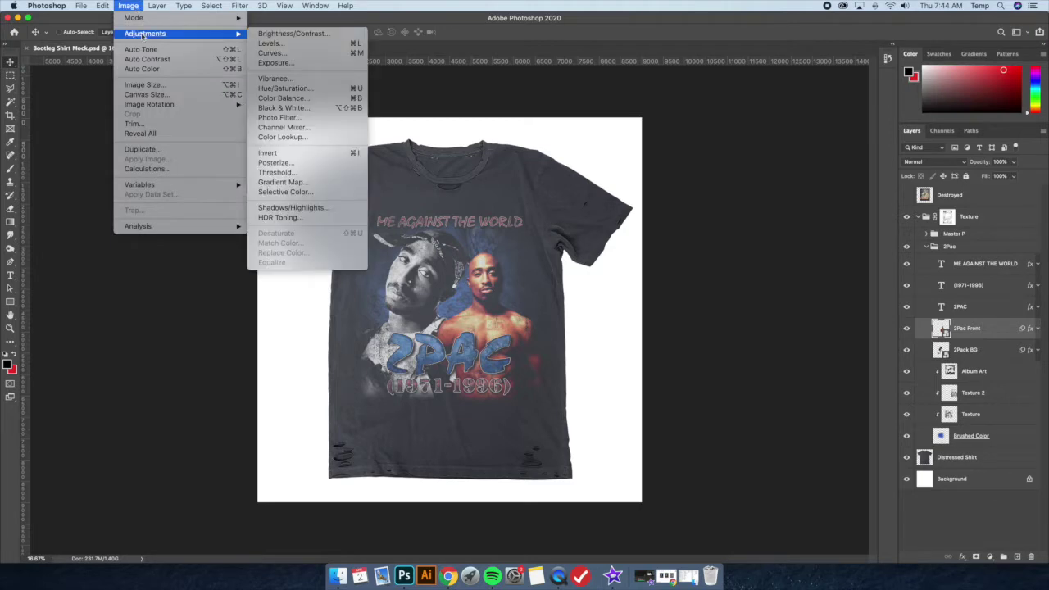
click(312, 192)
drag(653, 202, 721, 208)
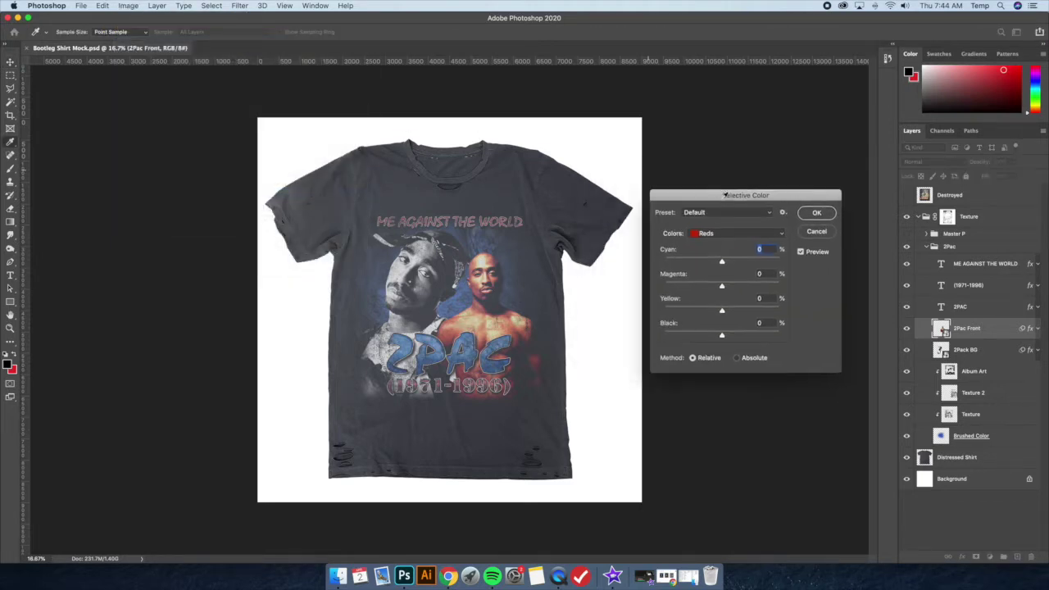
click(722, 213)
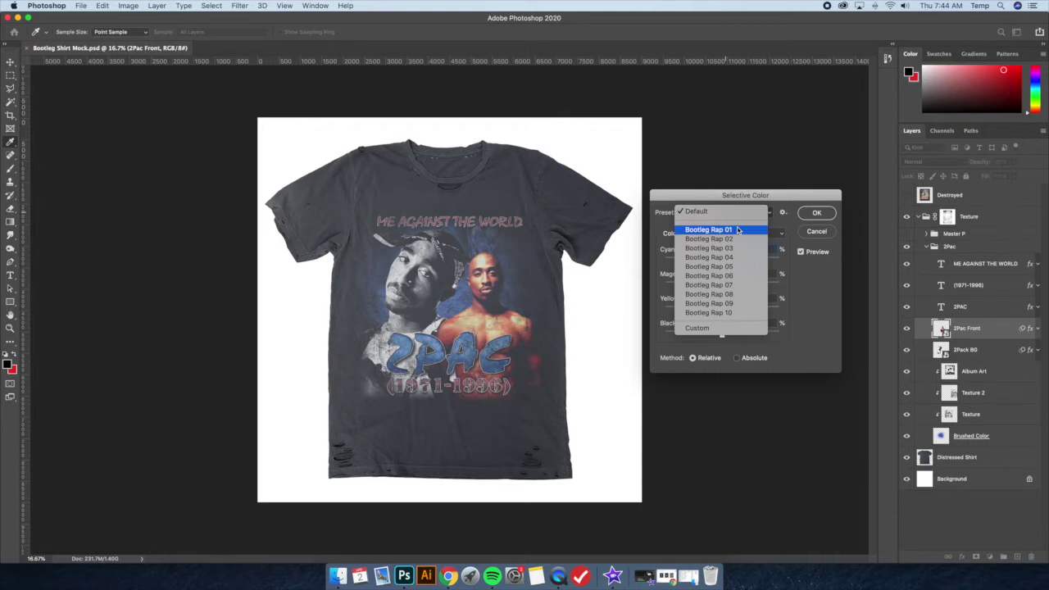
click(707, 212)
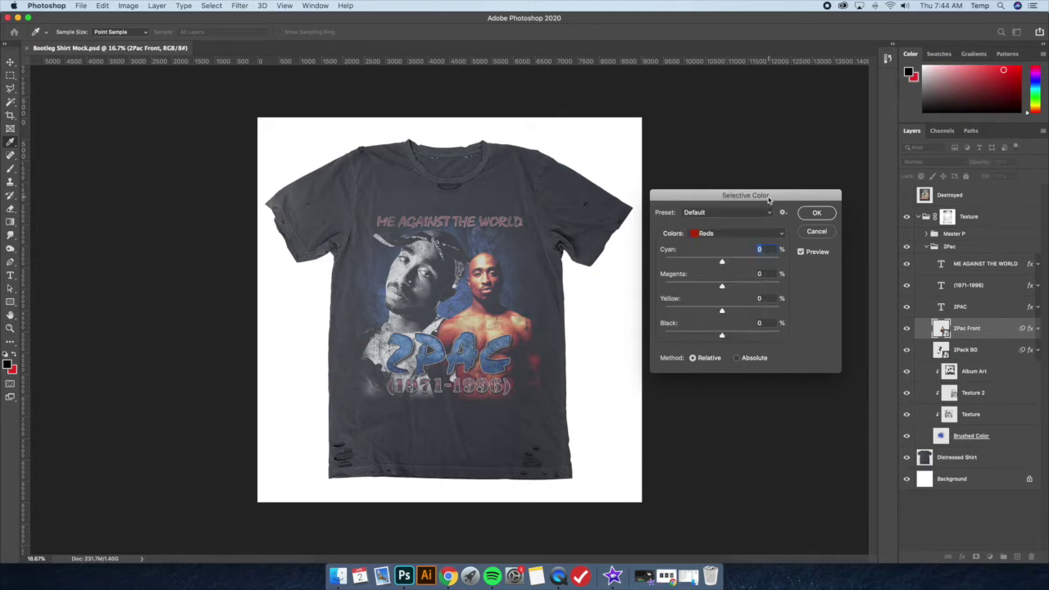
click(727, 213)
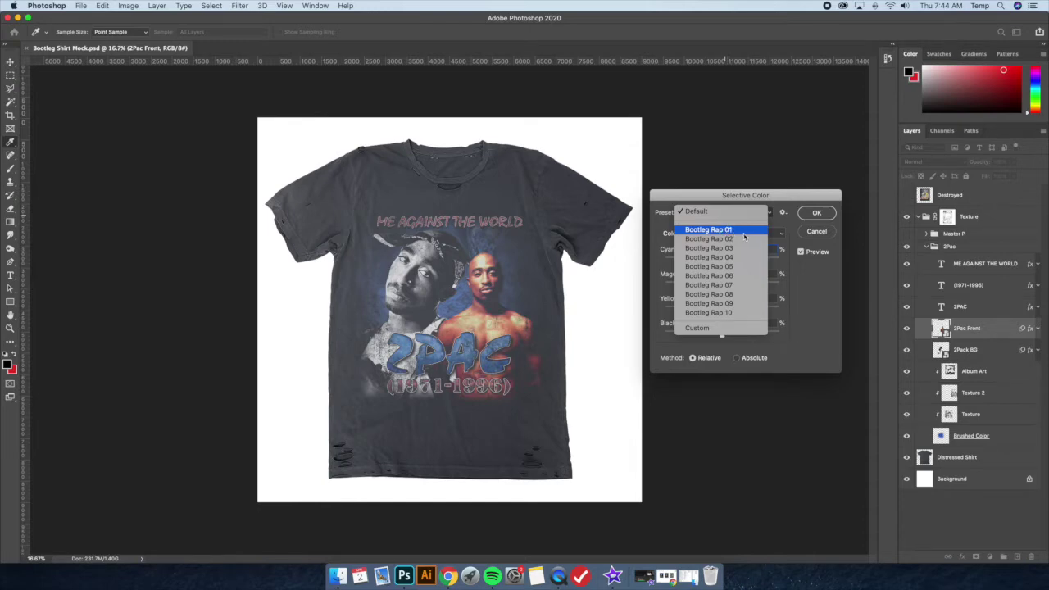
click(743, 233)
drag(745, 193, 757, 199)
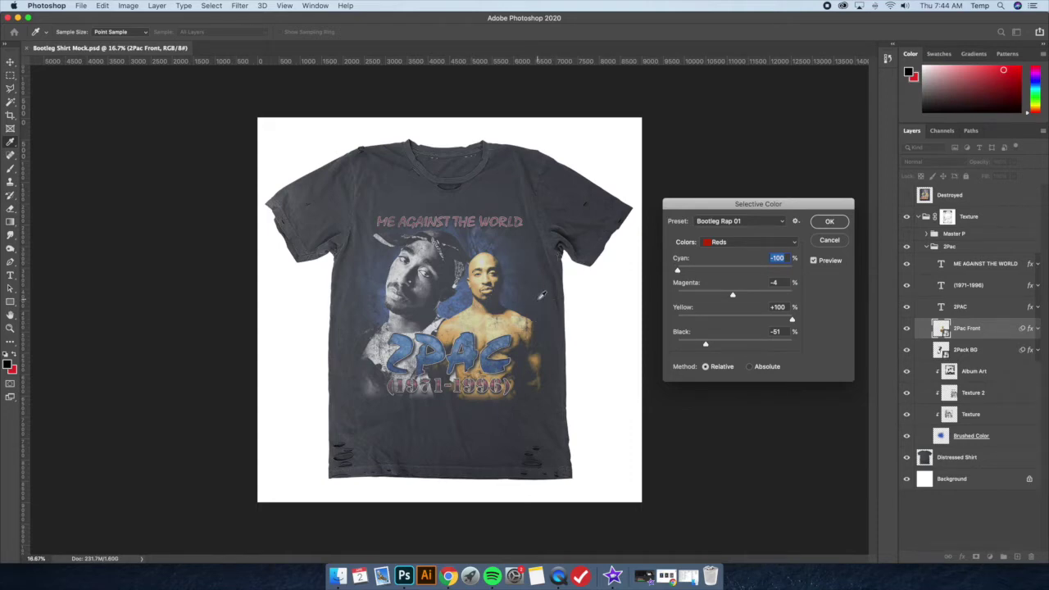
drag(764, 208, 758, 206)
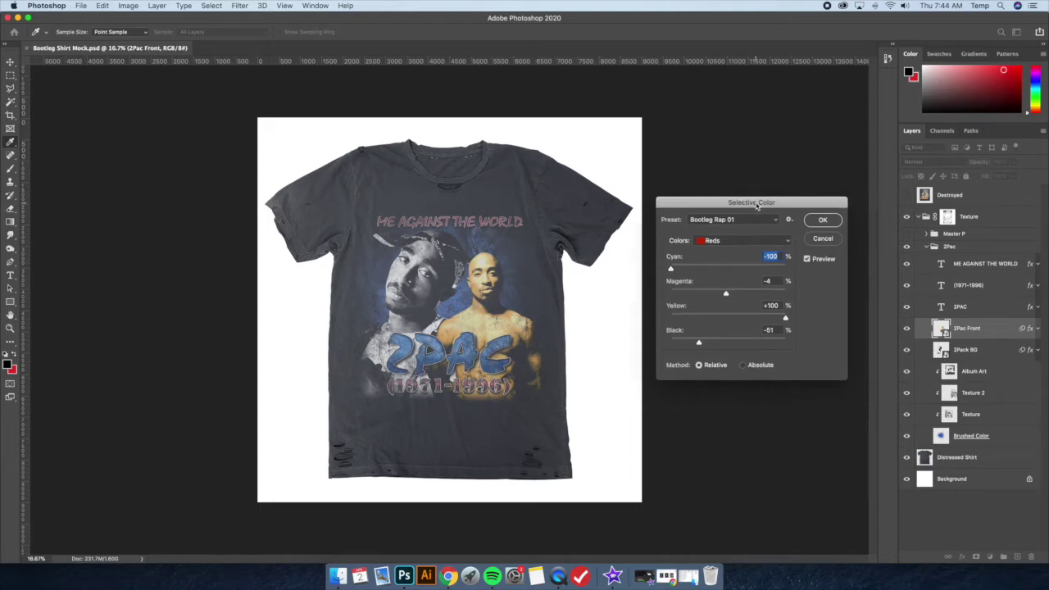
click(823, 239)
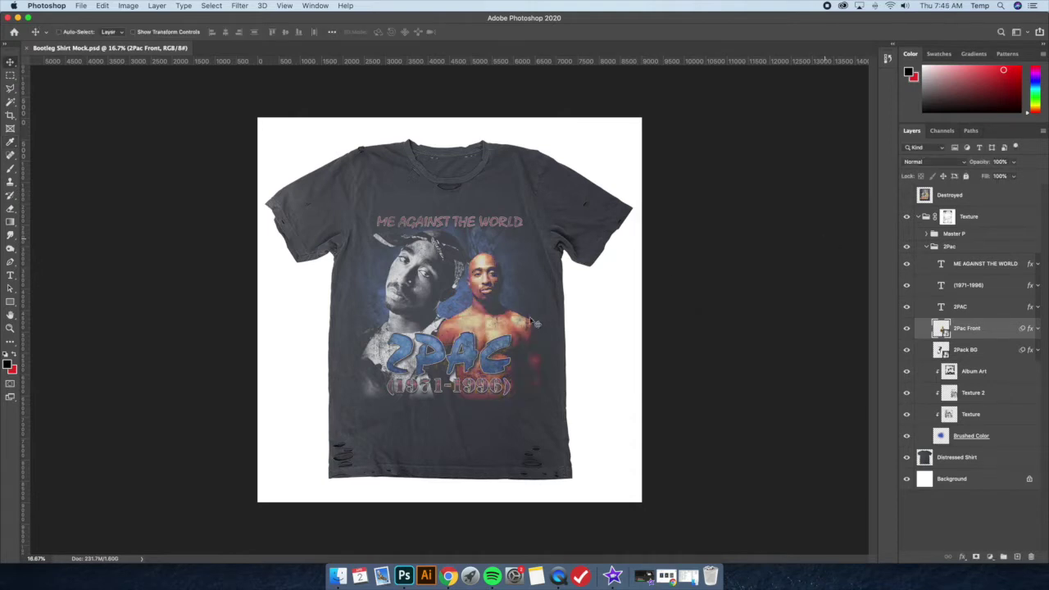
Reopen Selective Color, load the Bootleg Rap 01 preset and apply it.
click(129, 5)
mouse_move(134, 34)
click(278, 191)
click(711, 220)
click(700, 241)
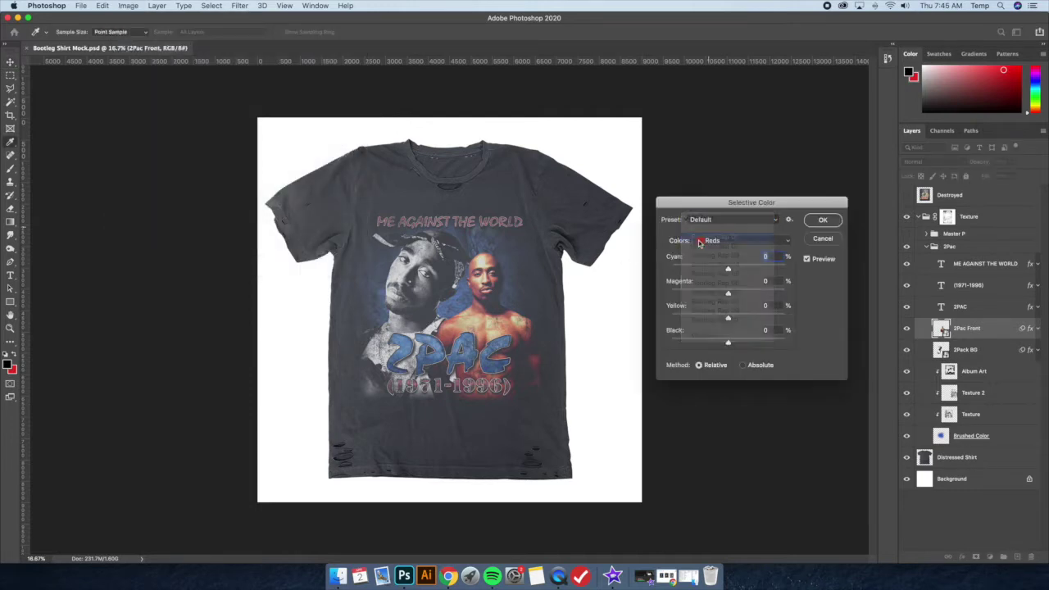
click(824, 219)
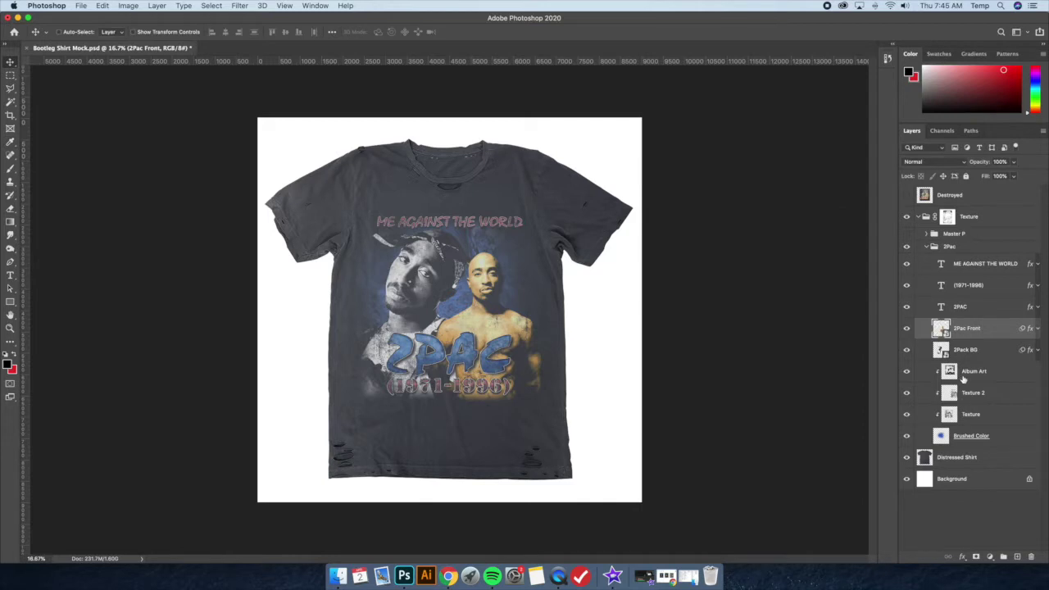
On the 2Pack BG layer, preview the Bootleg Rap 01 Selective Color preset, then cancel.
click(980, 375)
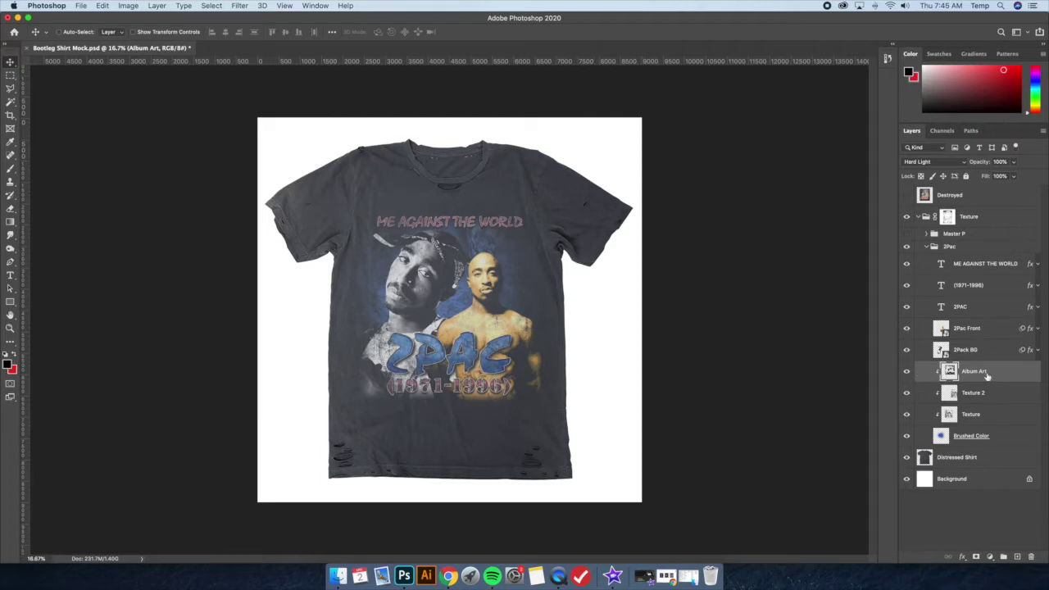
click(987, 352)
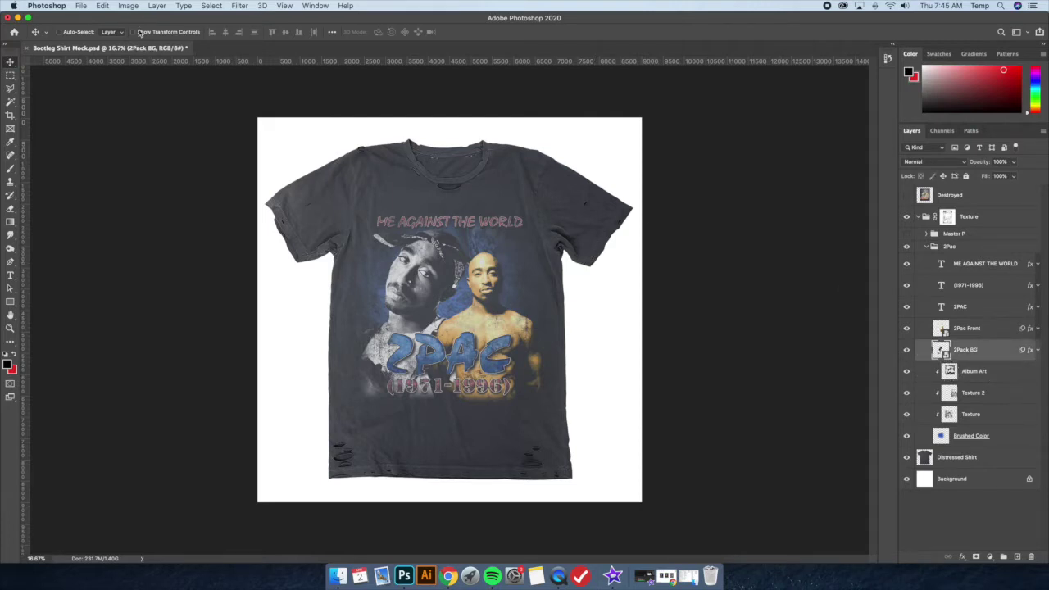
click(130, 5)
mouse_move(140, 34)
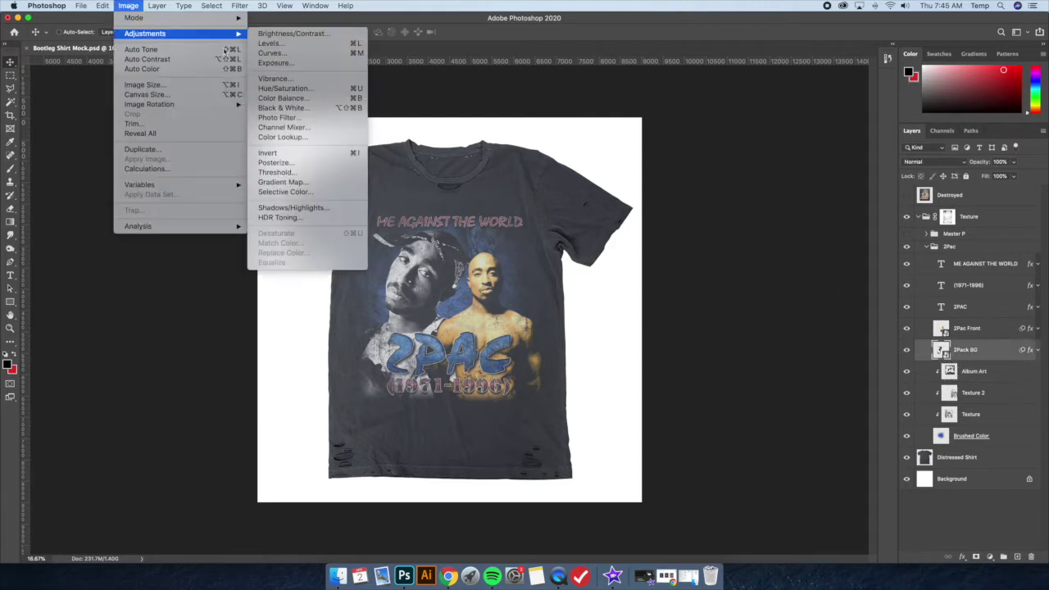
click(309, 192)
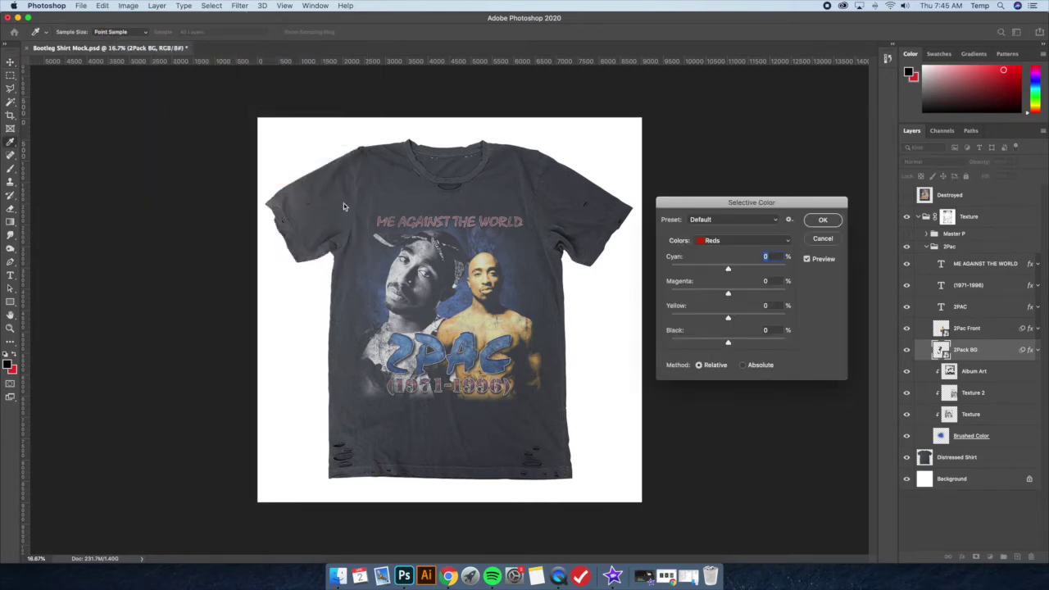
click(725, 219)
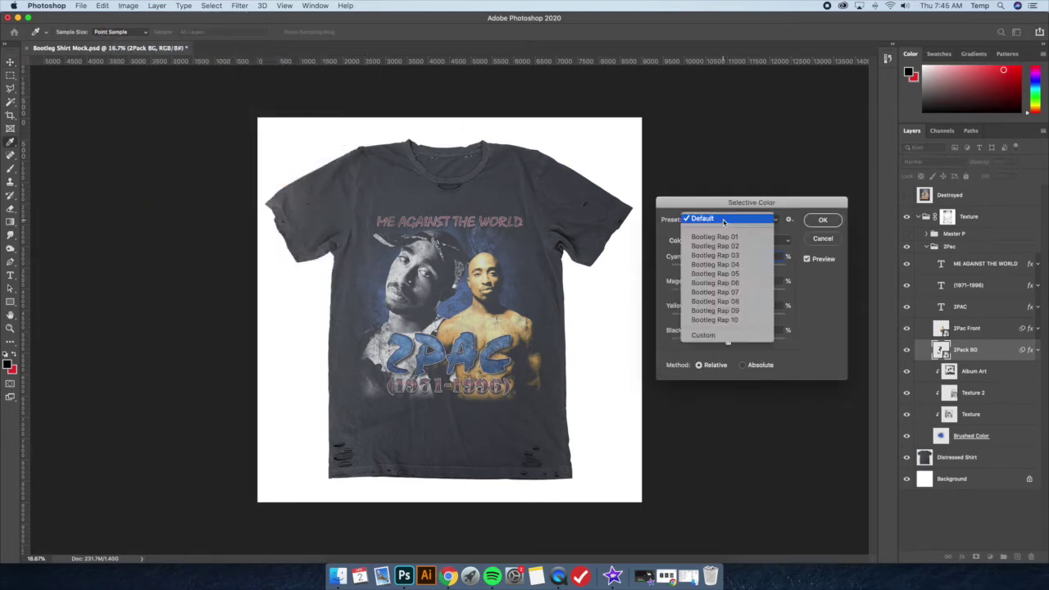
click(721, 238)
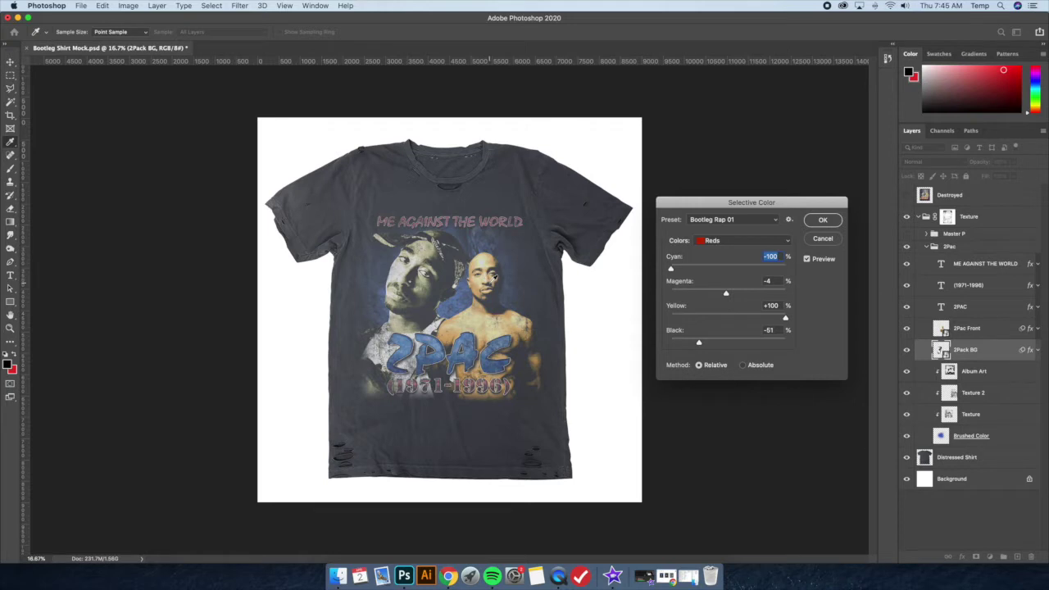
click(822, 239)
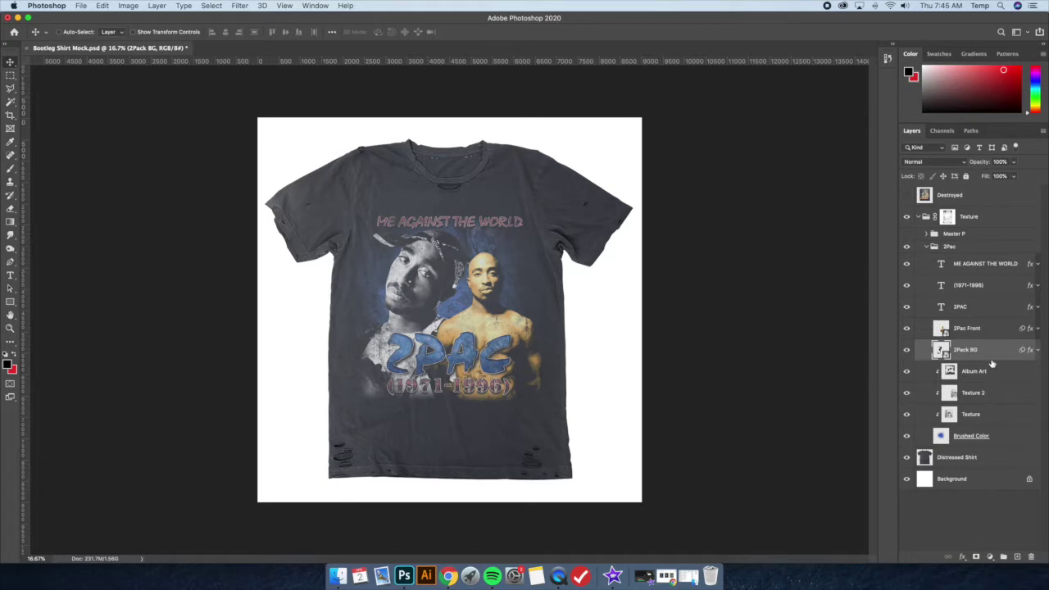
Trial a Multiply Color Overlay with sampled colours on 2Pack BG, discard it, and select 2Pac Front.
double_click(997, 352)
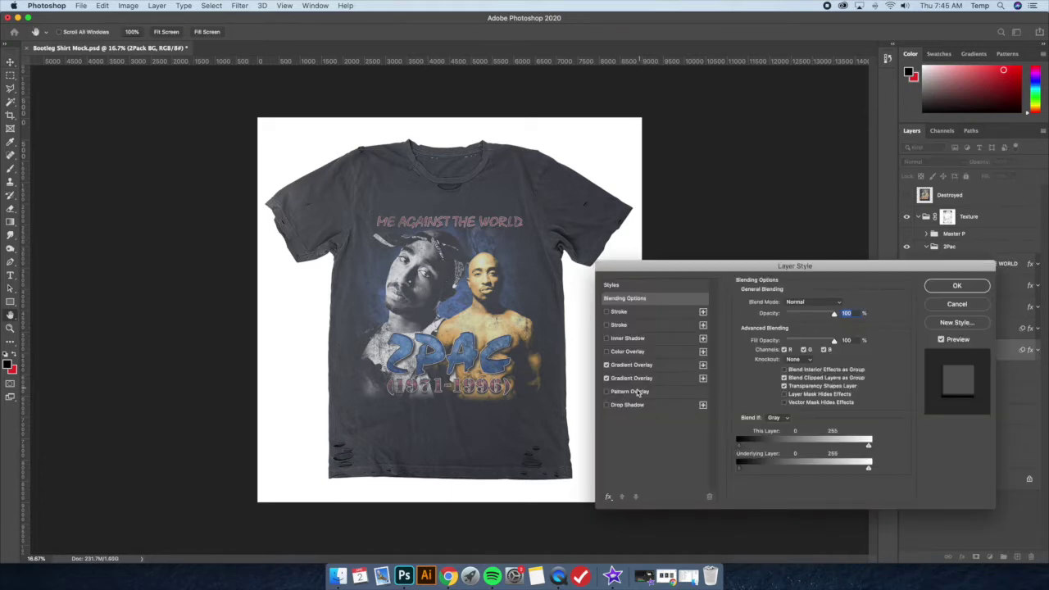
click(641, 354)
click(802, 305)
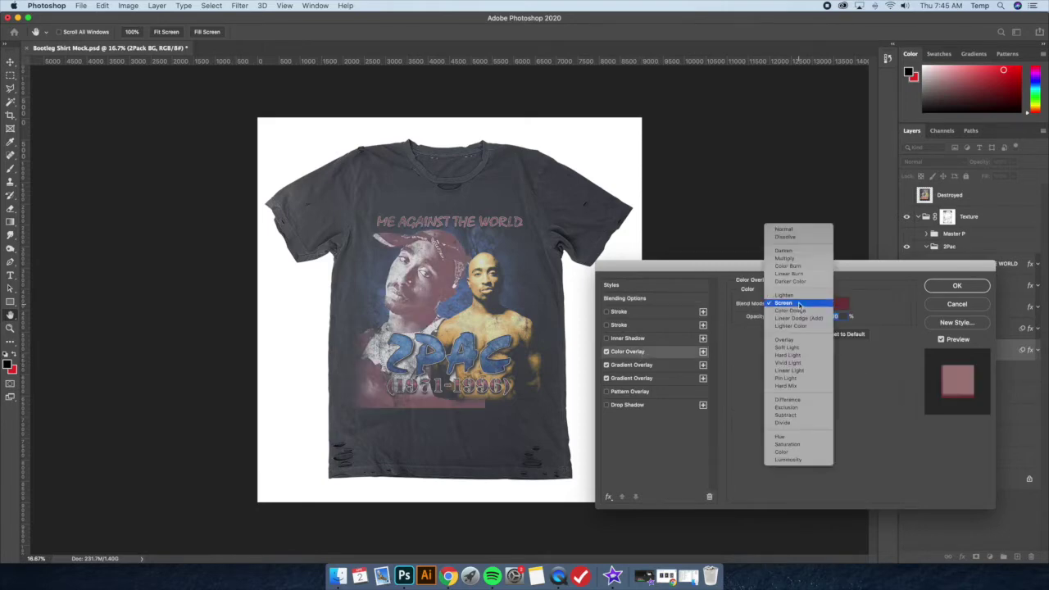
click(799, 261)
click(841, 304)
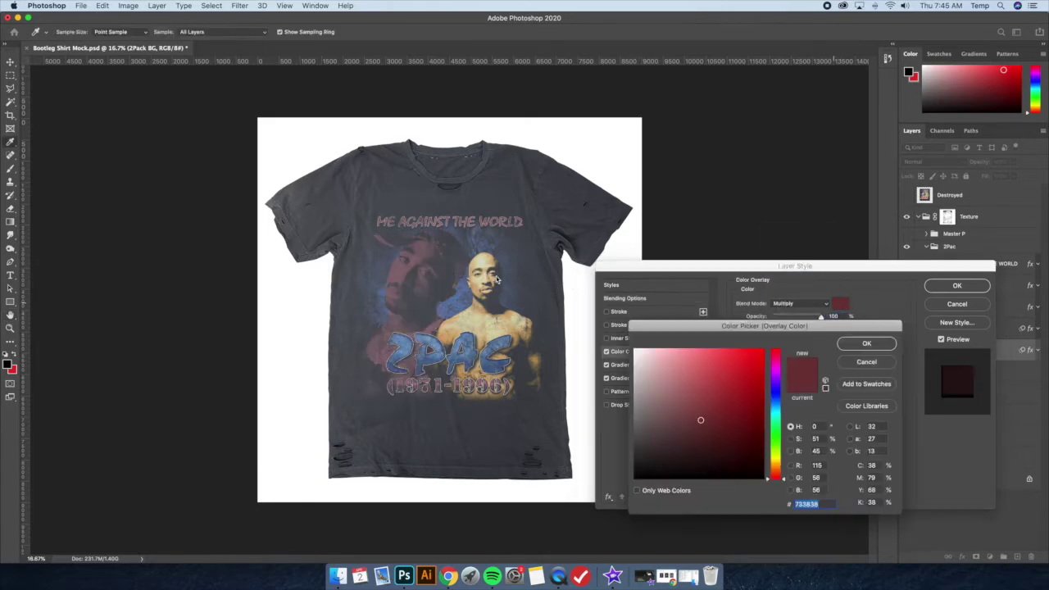
click(496, 258)
click(495, 258)
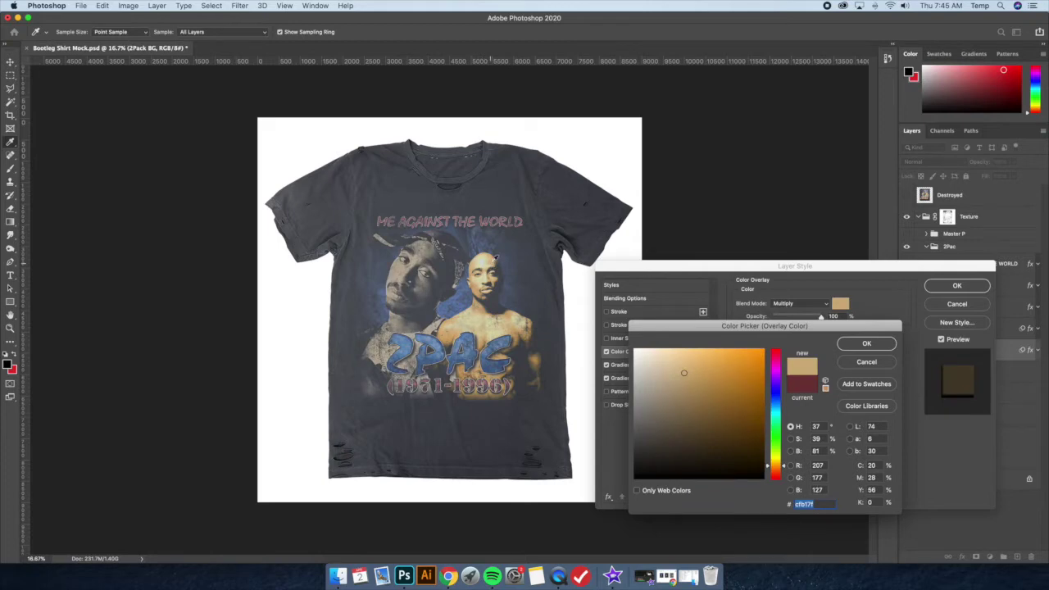
click(462, 340)
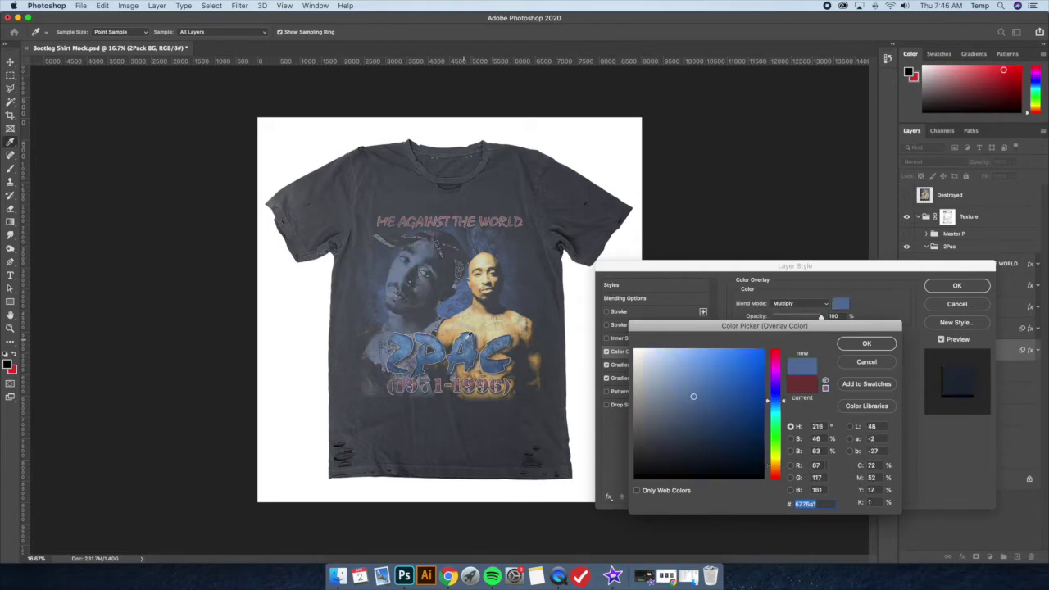
click(456, 220)
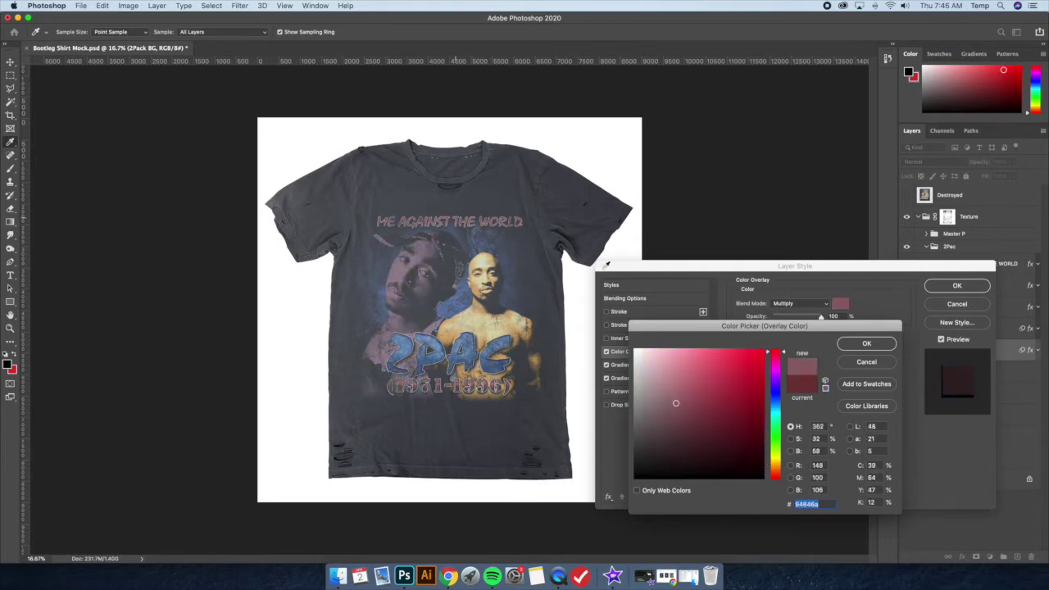
click(865, 361)
key(Escape)
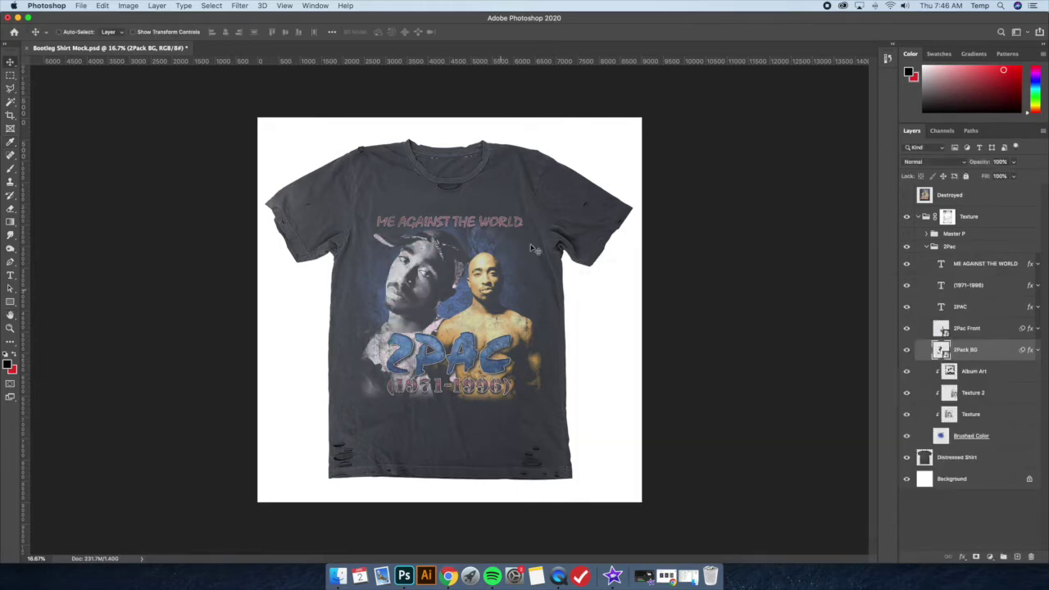
click(988, 335)
Undo the earlier recolour and apply the Bootleg Rap 02 Selective Color preset to 2Pac Front.
key(super+z)
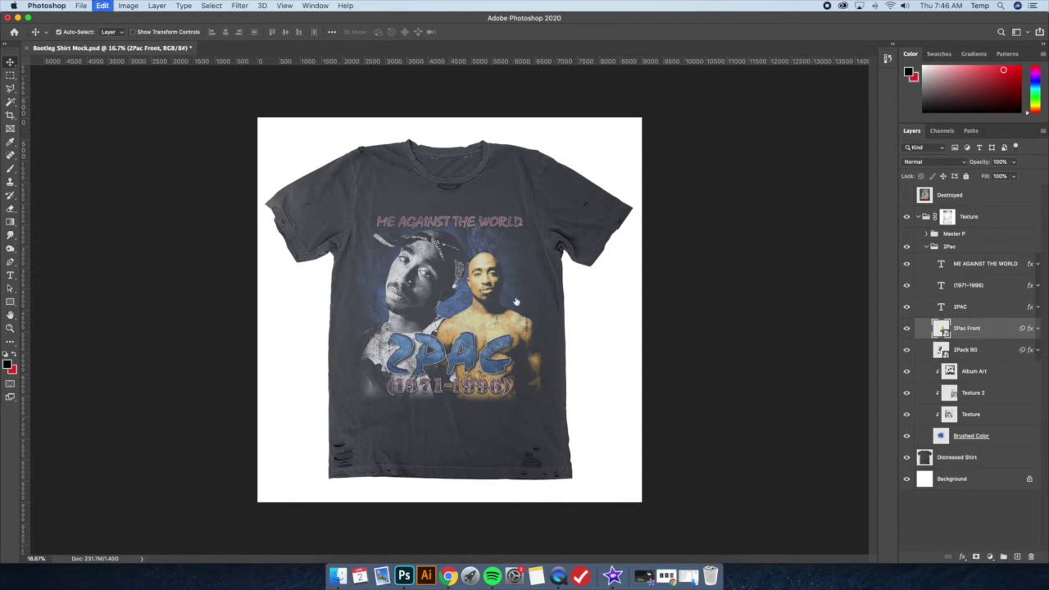
click(127, 6)
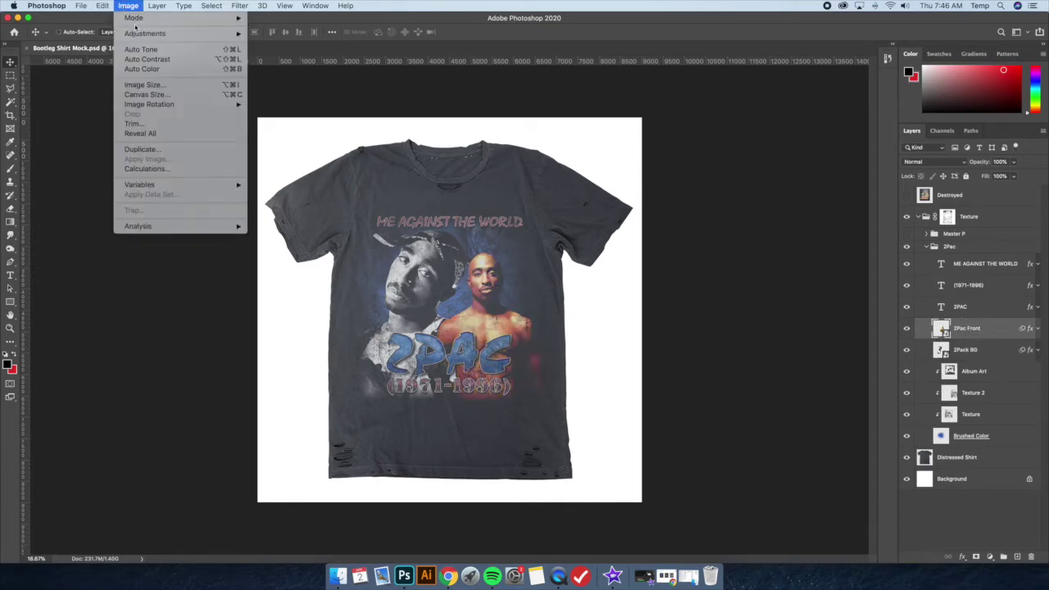
mouse_move(221, 33)
click(284, 192)
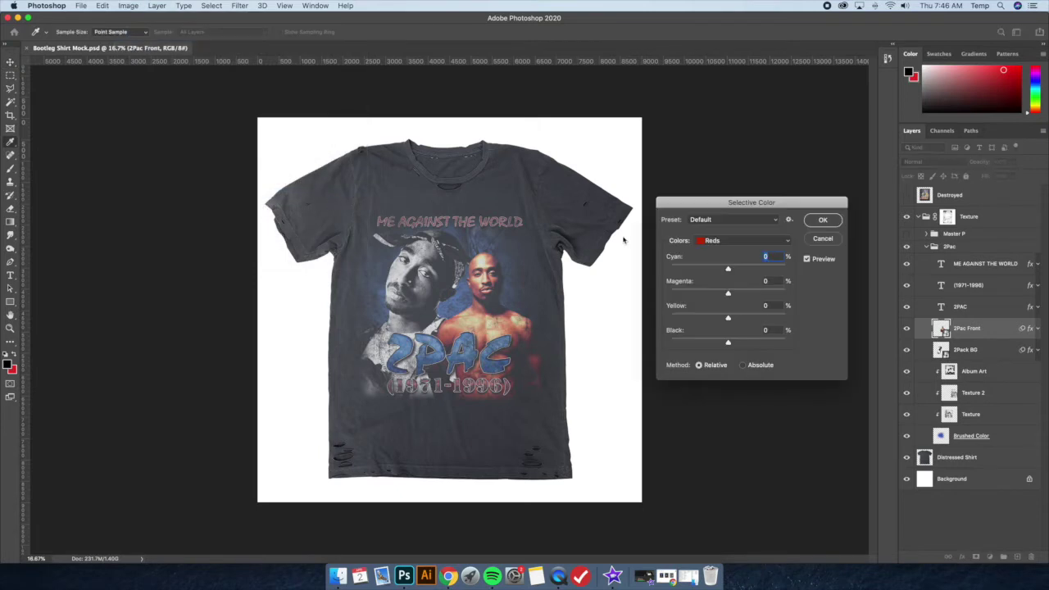
click(721, 229)
click(717, 254)
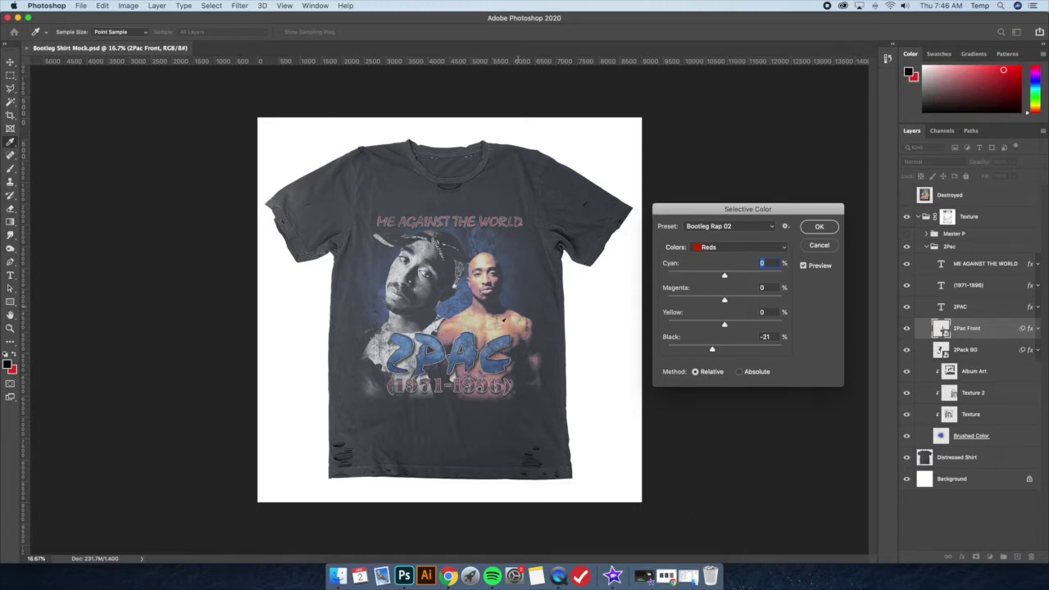
click(817, 228)
click(965, 352)
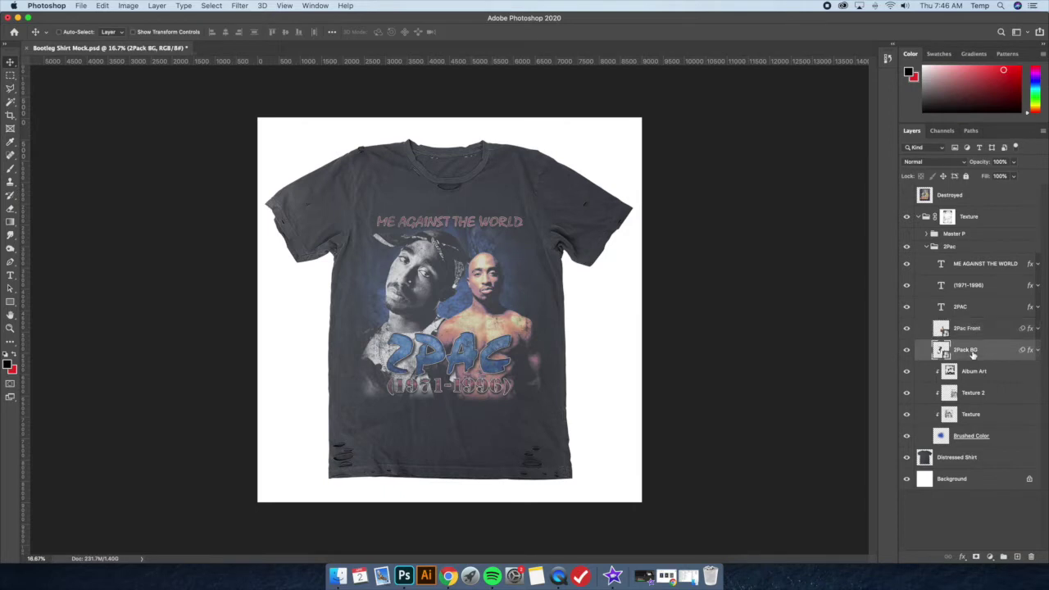
Apply the Bootleg Rap 02 Selective Color preset to 2Pack BG, then undo to the saved colours.
click(134, 7)
mouse_move(140, 34)
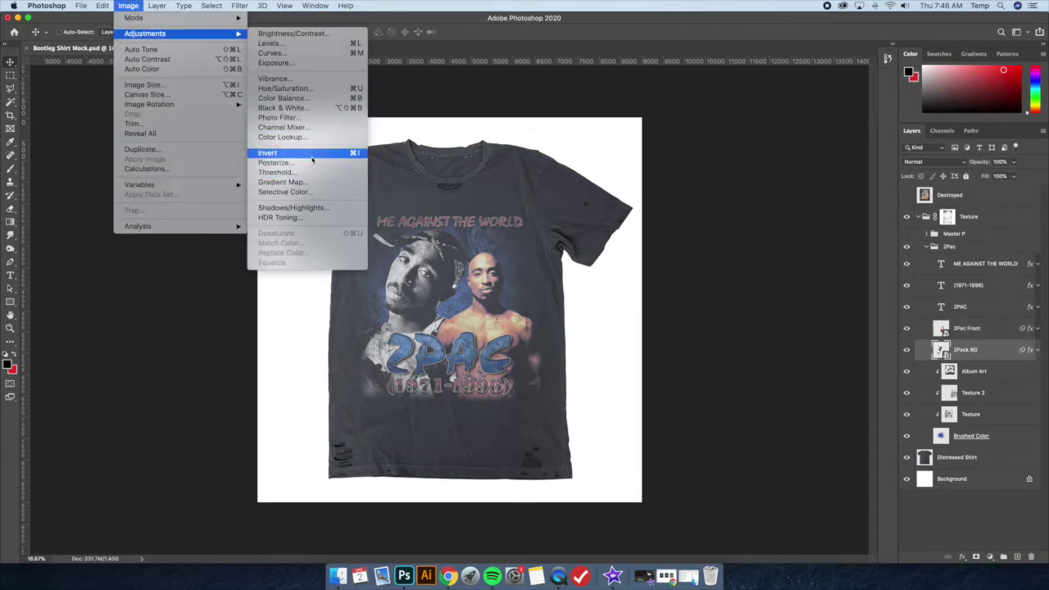
click(287, 192)
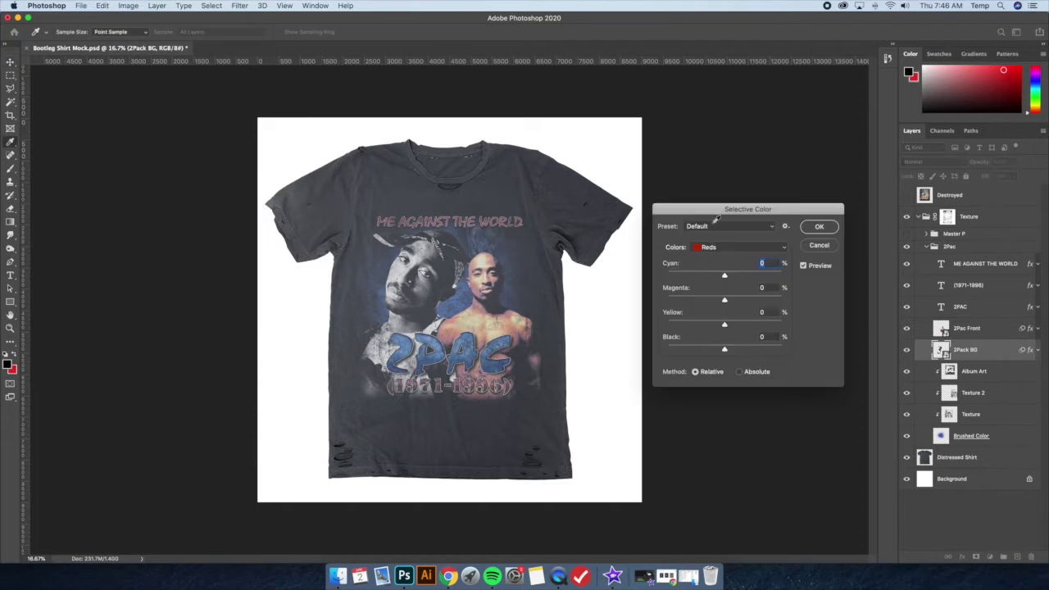
click(715, 219)
click(711, 251)
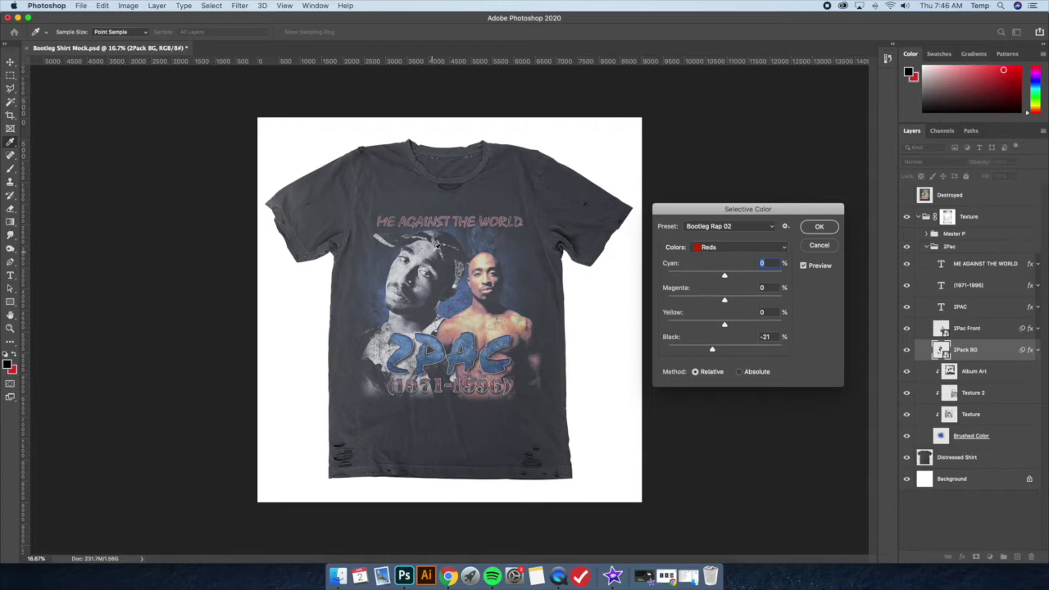
click(819, 226)
key(v)
key(super+z)
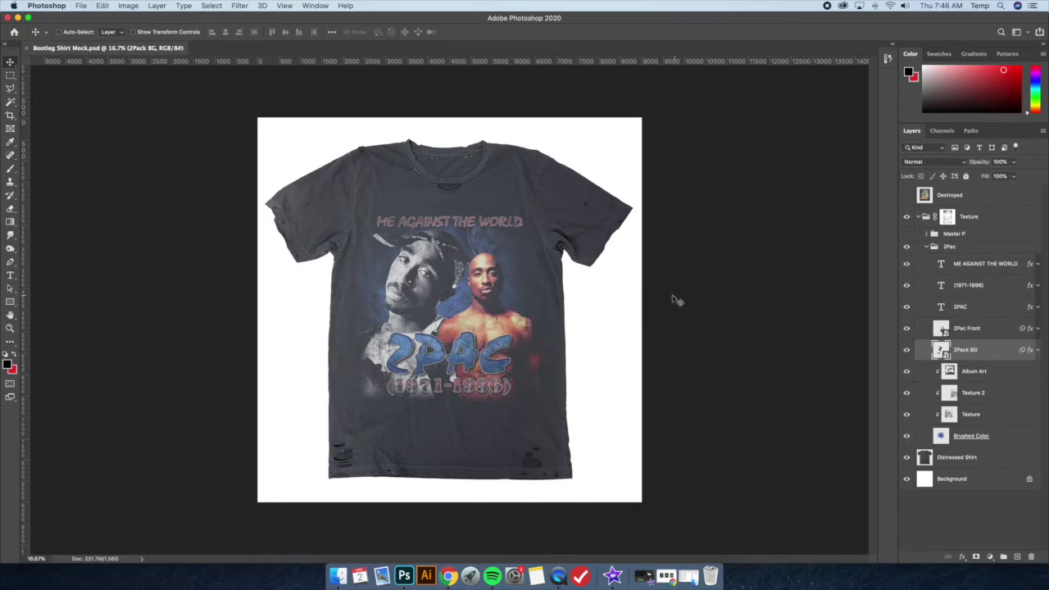
click(975, 332)
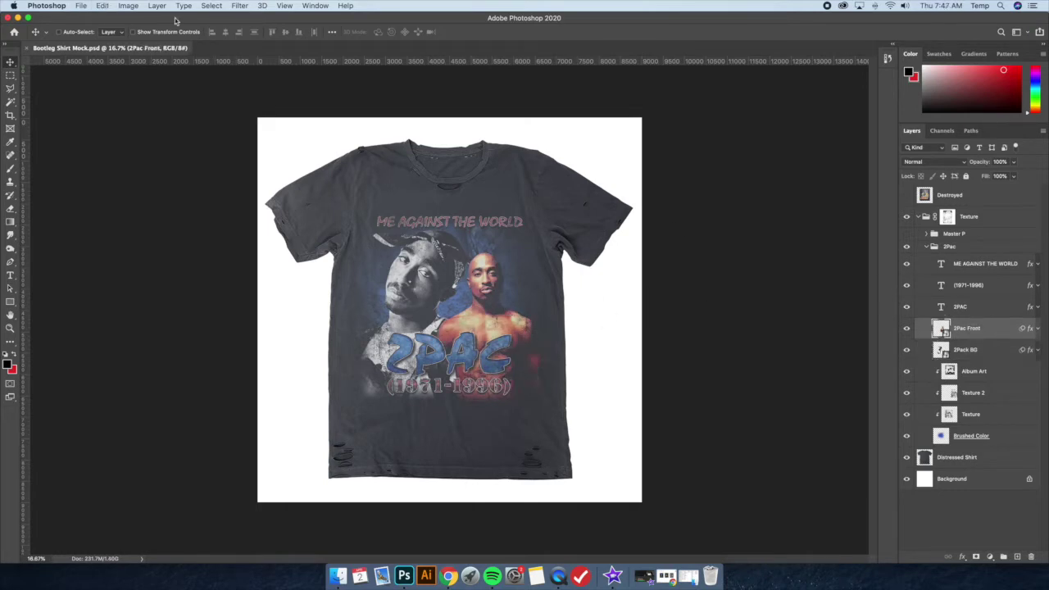
Apply the Bootleg Rap 03 Selective Color preset to the 2Pac Front layer.
click(128, 6)
mouse_move(151, 34)
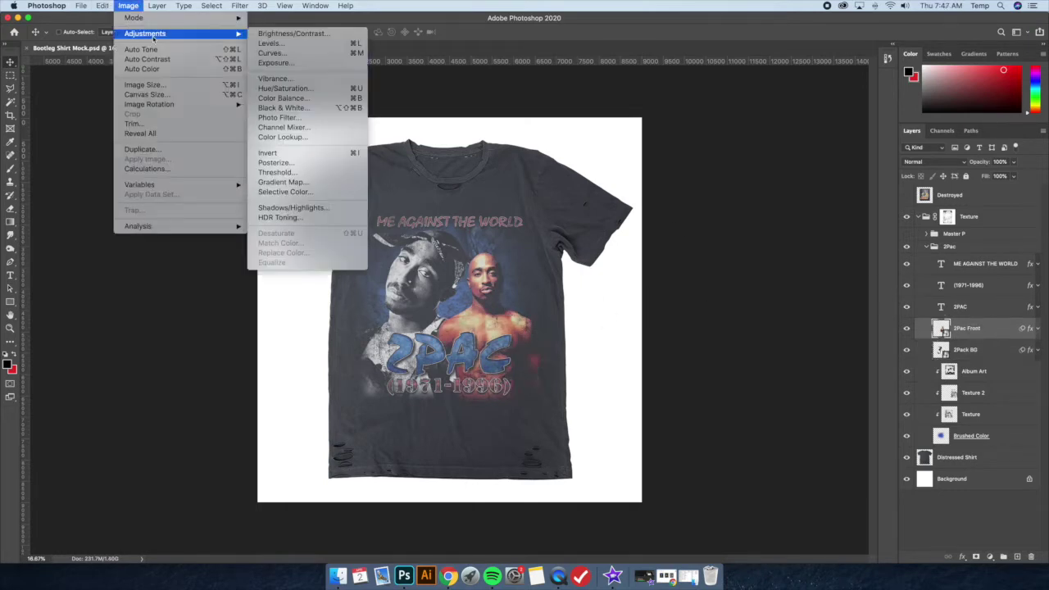
click(303, 193)
click(732, 226)
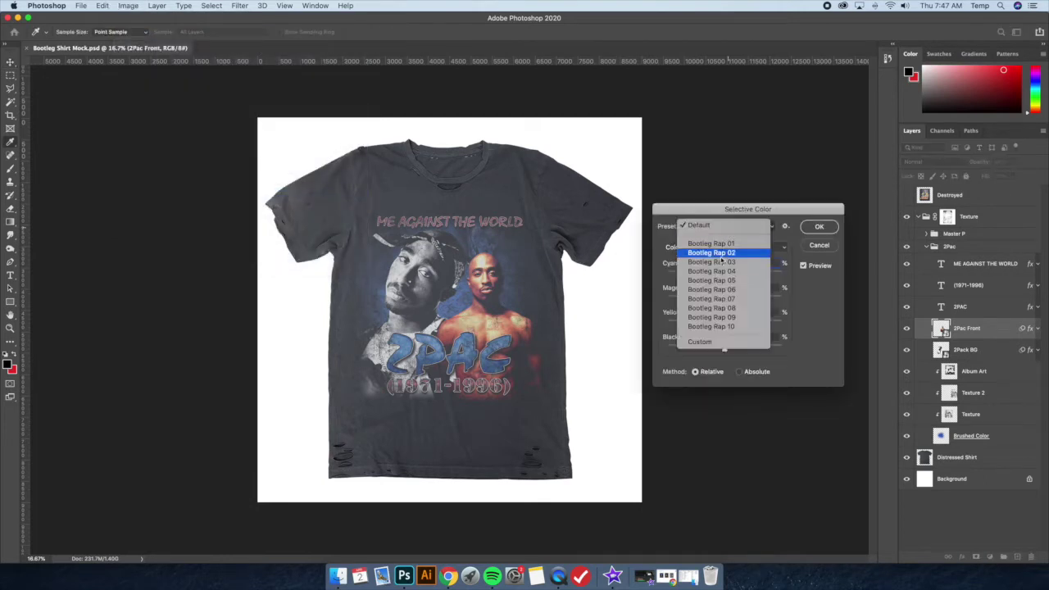
click(711, 262)
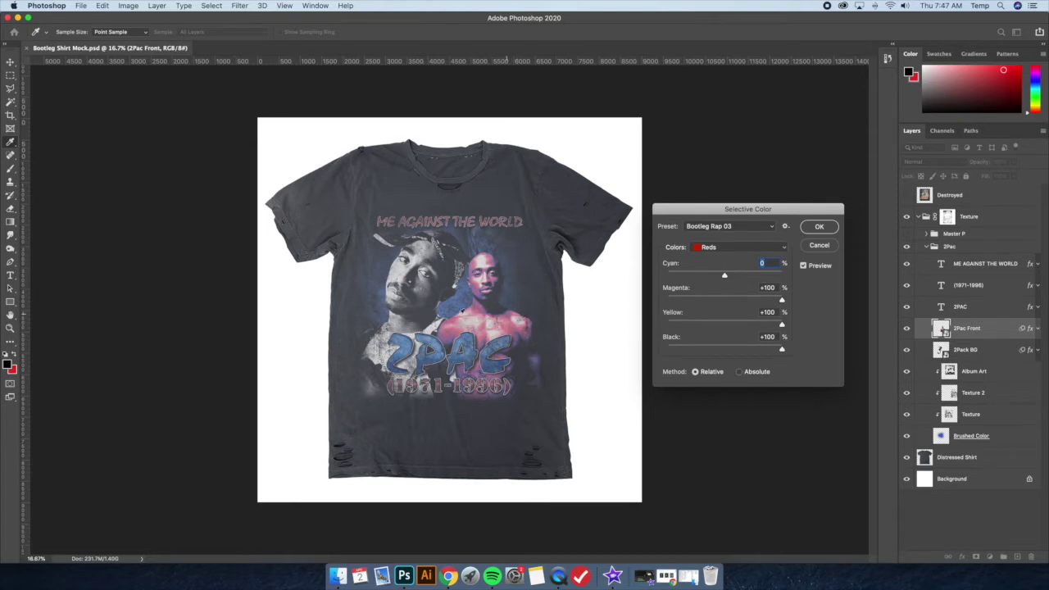
click(834, 235)
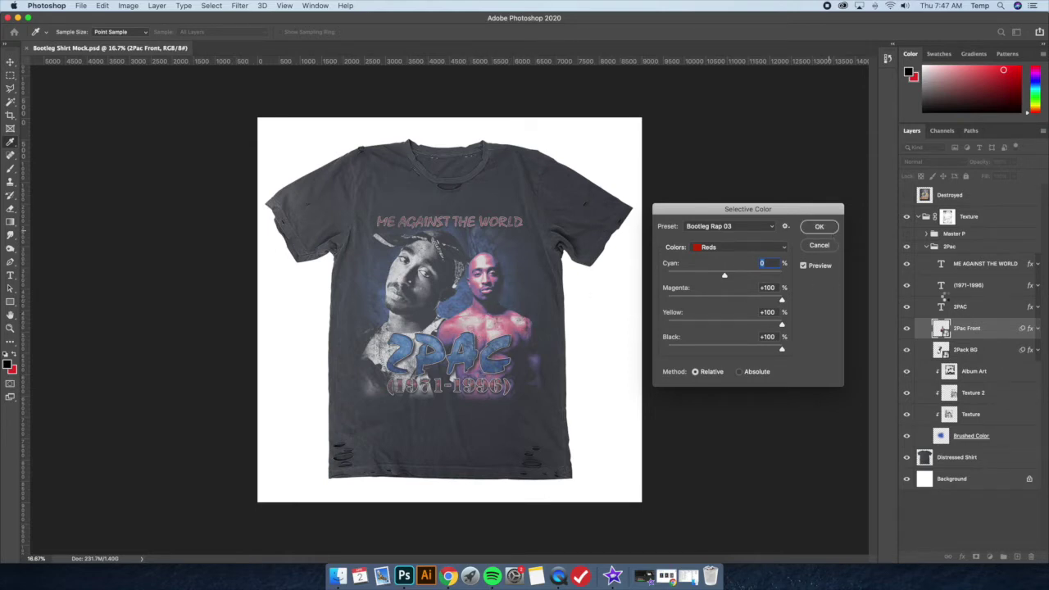
Apply Bootleg Rap 03 to the 2Pack BG layer, then undo back to the saved colours.
click(951, 349)
click(129, 6)
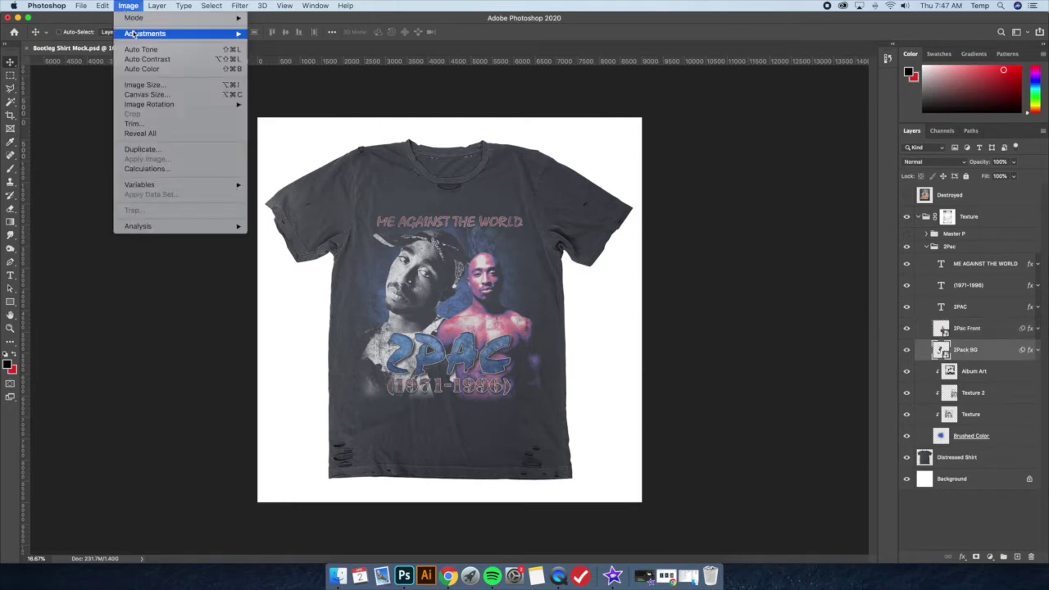
mouse_move(135, 33)
click(283, 192)
click(722, 234)
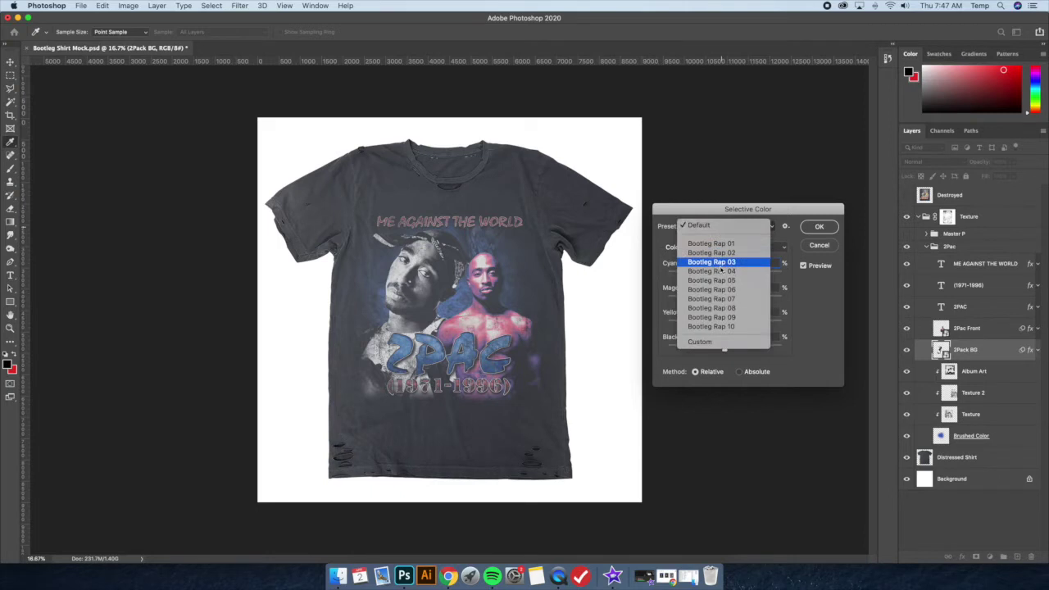
click(717, 260)
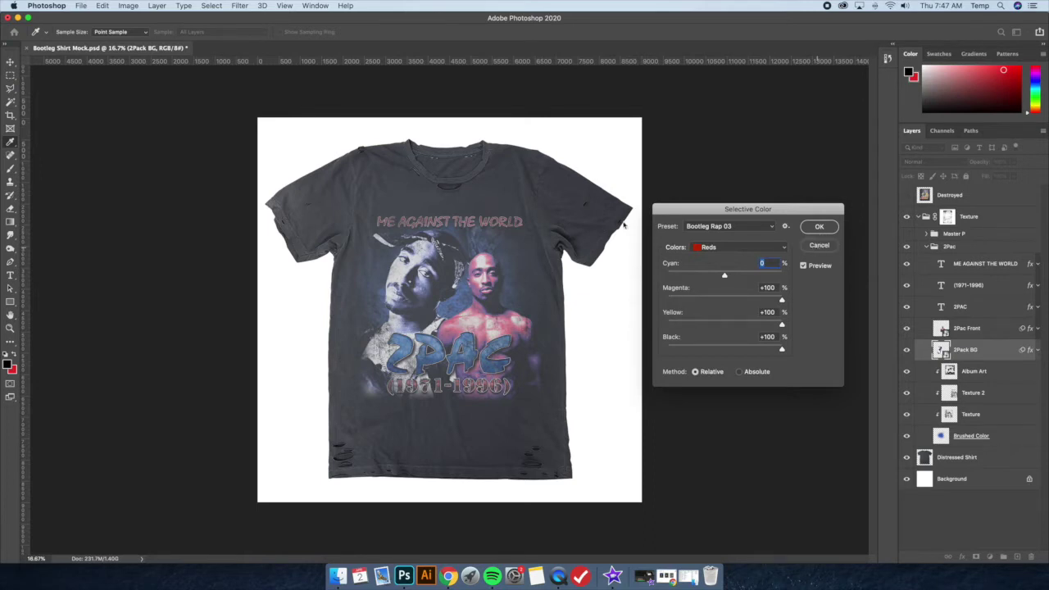
key(Return)
key(v)
key(super+z)
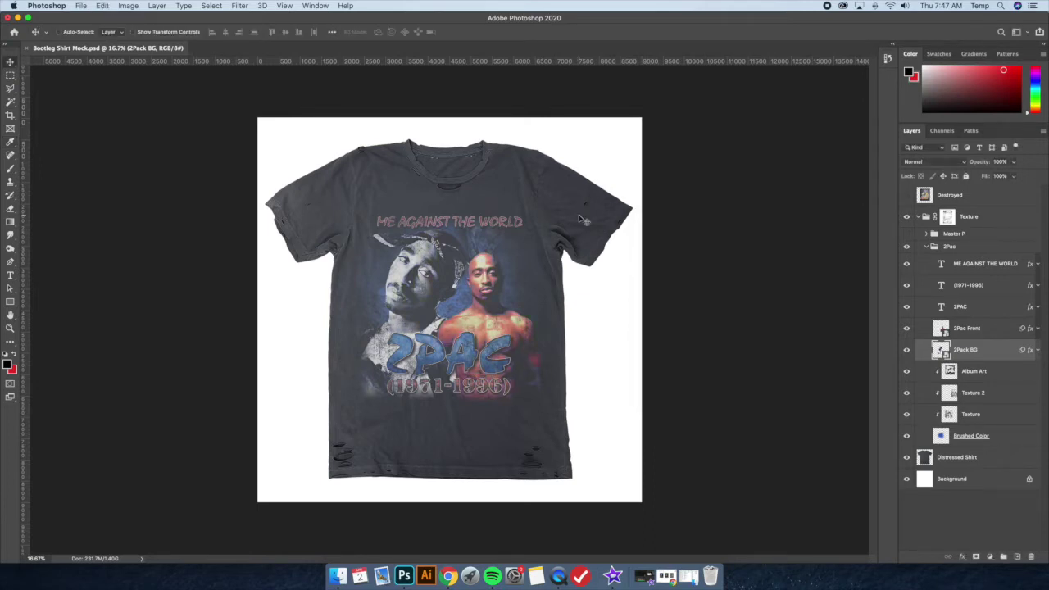
Select 2Pac Front and inspect the shirt in Selective Color, closing it without changes.
click(958, 330)
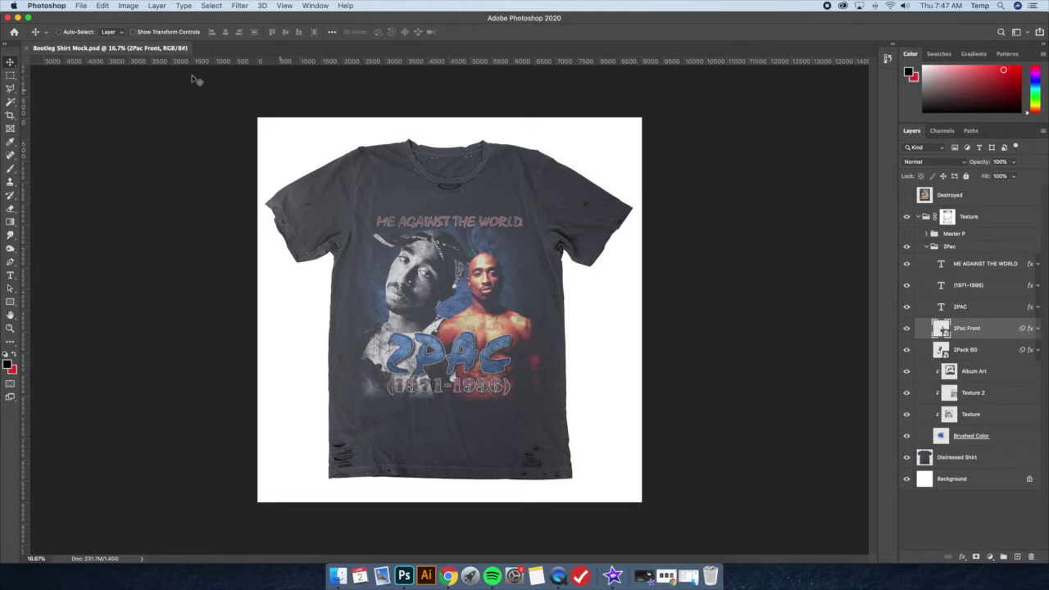
click(127, 6)
mouse_move(188, 34)
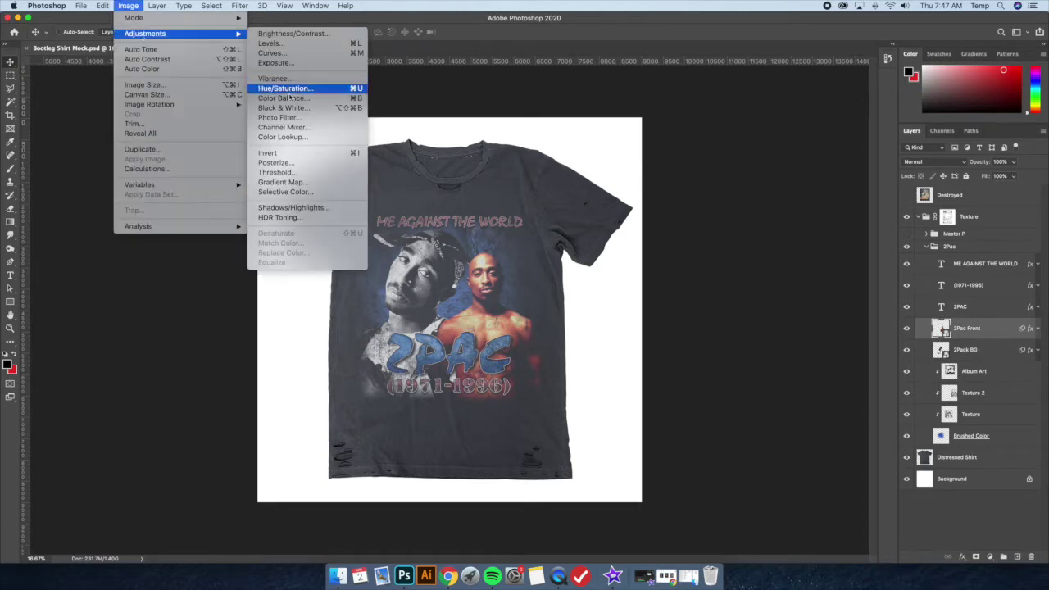
click(296, 194)
drag(686, 213, 669, 242)
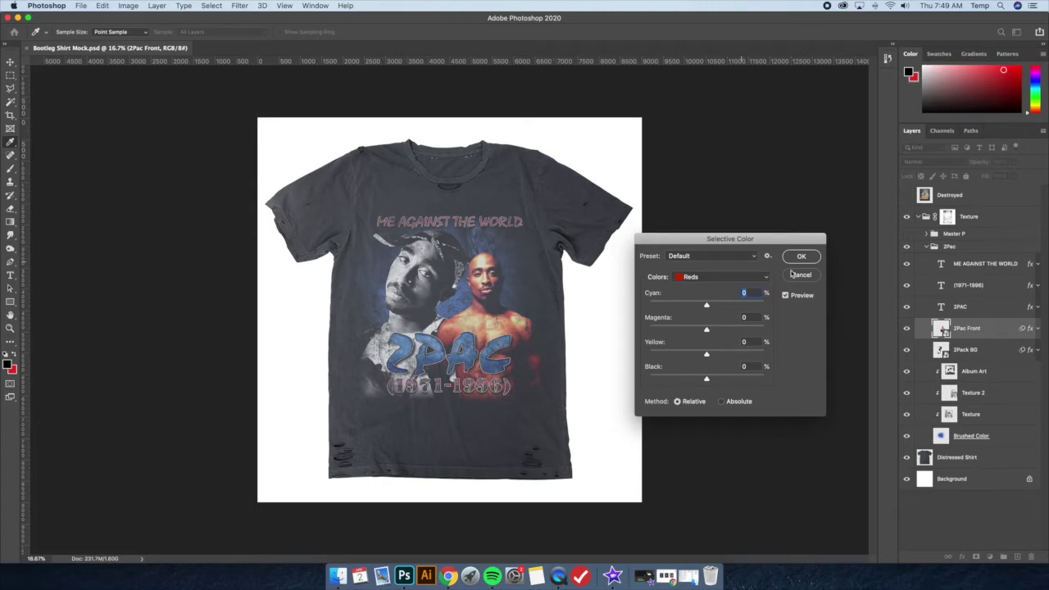
key(Escape)
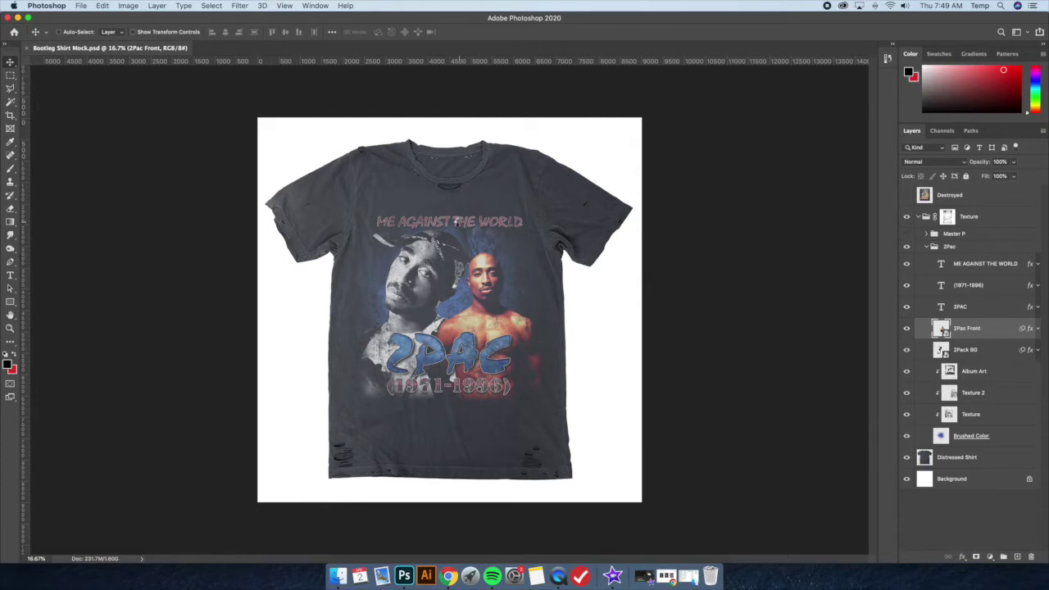
click(129, 5)
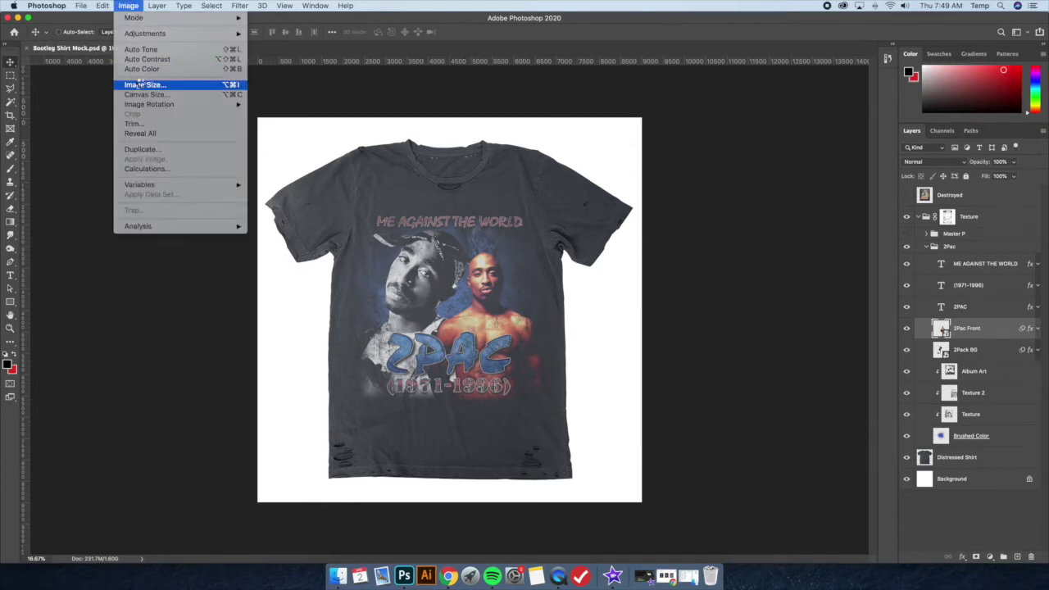
click(146, 82)
drag(495, 187, 689, 154)
click(823, 218)
click(823, 228)
drag(740, 158, 729, 170)
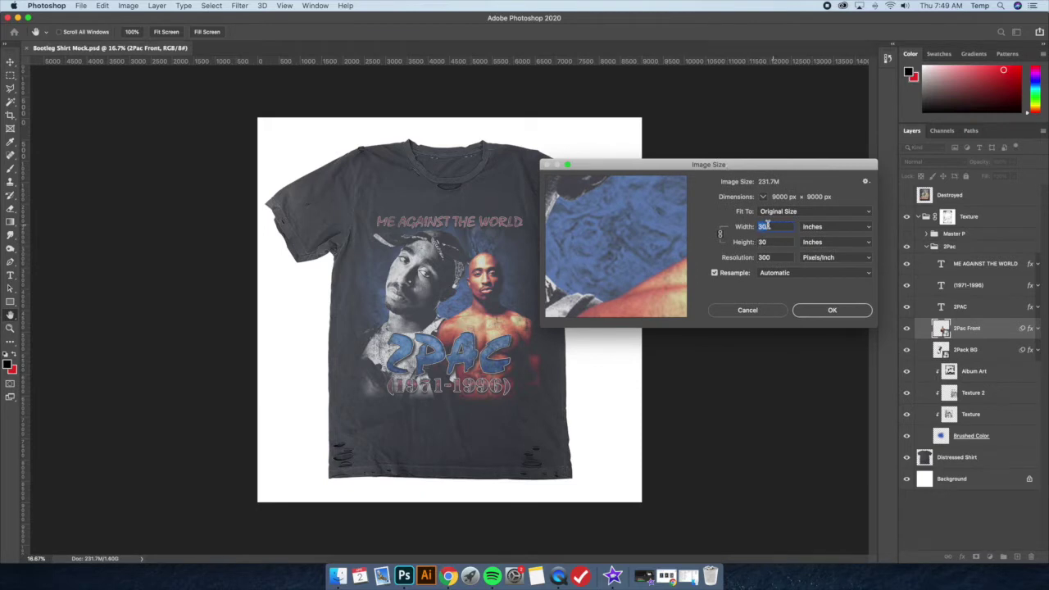
click(769, 312)
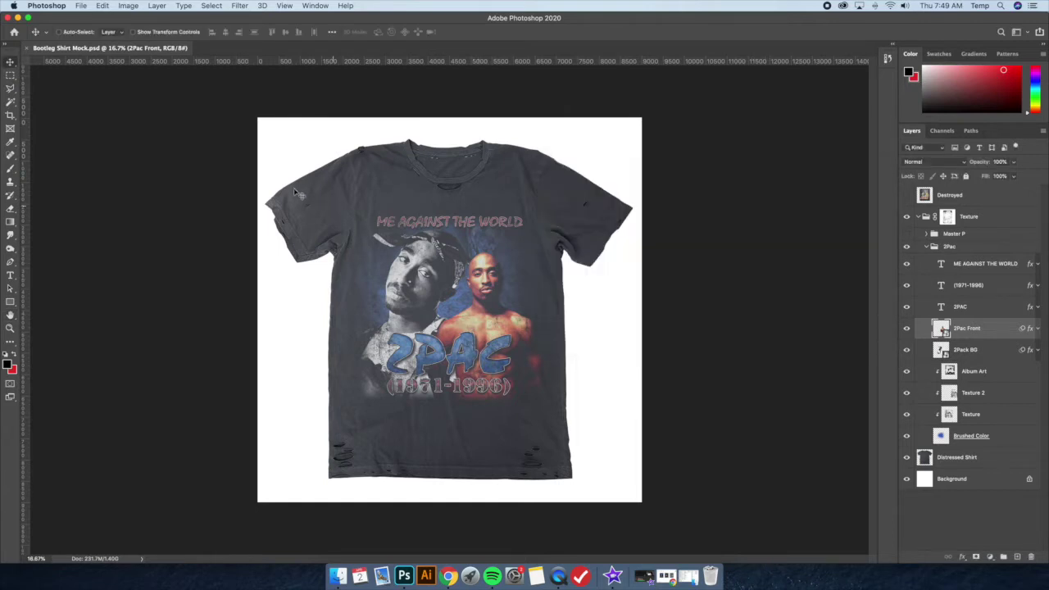
click(9, 74)
Switch the rulers to inches, marquee the 2Pac artwork to read its size, then deselect.
drag(364, 211, 529, 397)
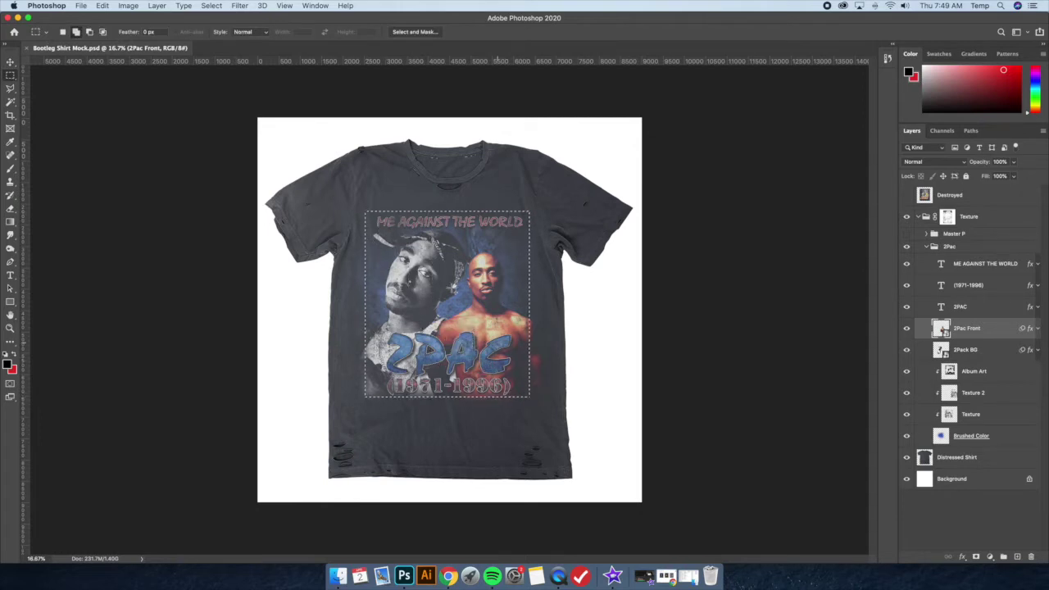
right_click(355, 63)
click(372, 75)
click(366, 216)
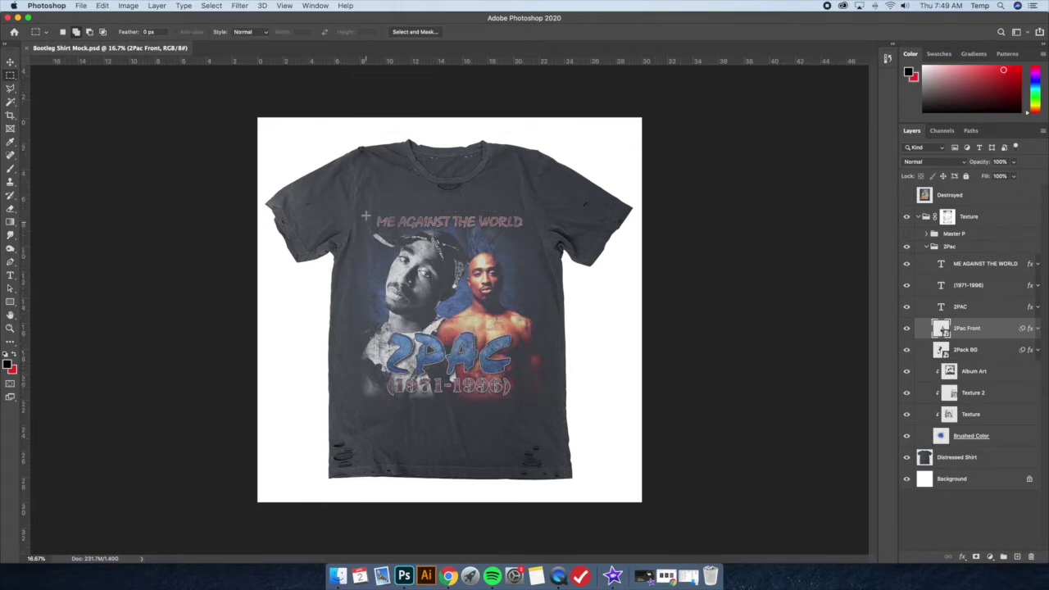
drag(361, 210, 479, 402)
right_click(400, 257)
click(414, 266)
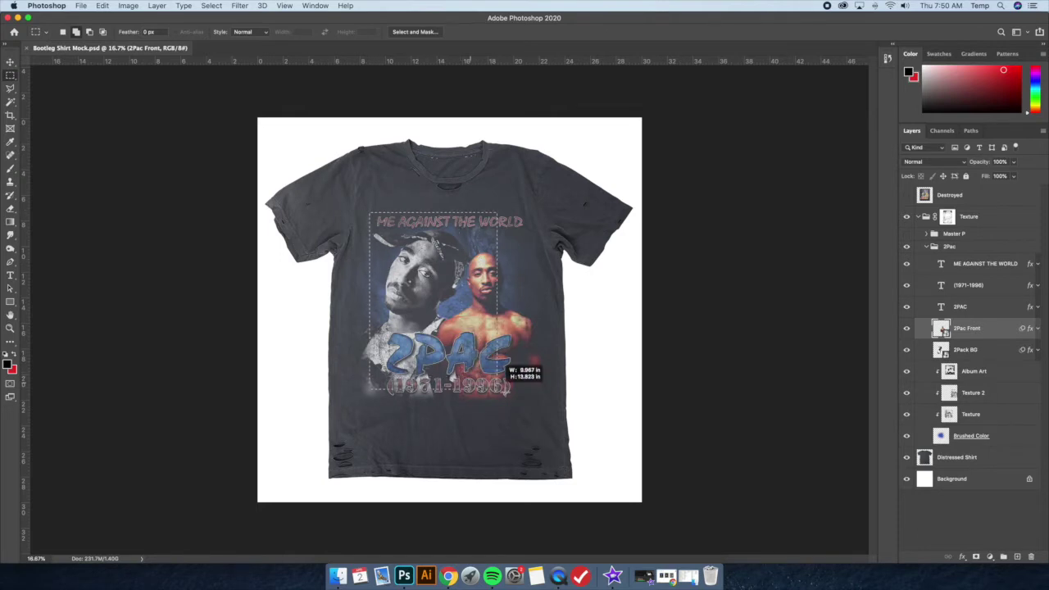
right_click(472, 275)
click(384, 194)
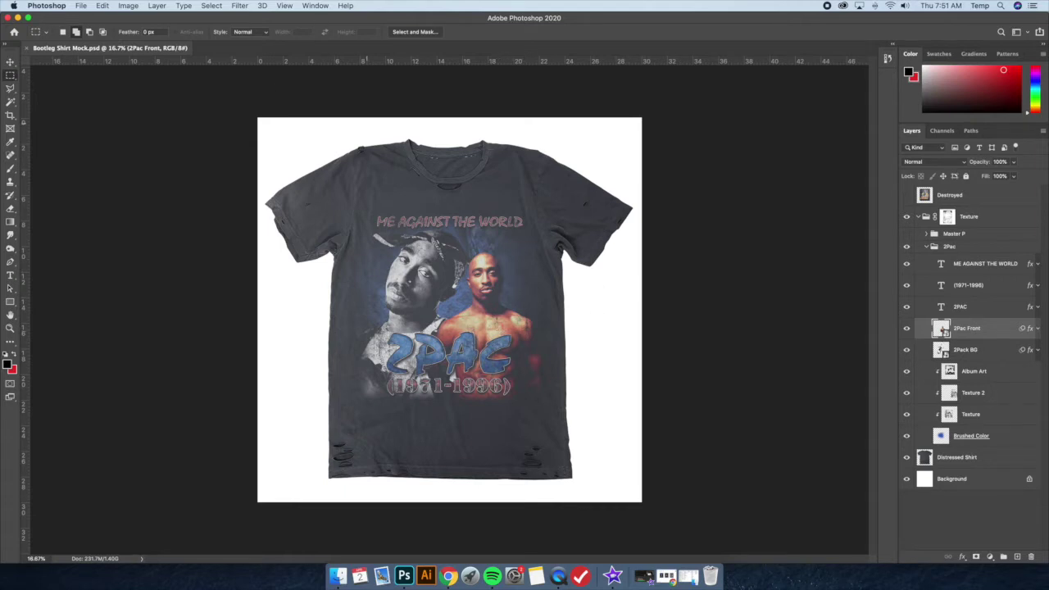
Apply the Bootleg Rap 04 Selective Color preset to 2Pac Front, then select the 2Pack BG layer.
click(128, 6)
mouse_move(164, 34)
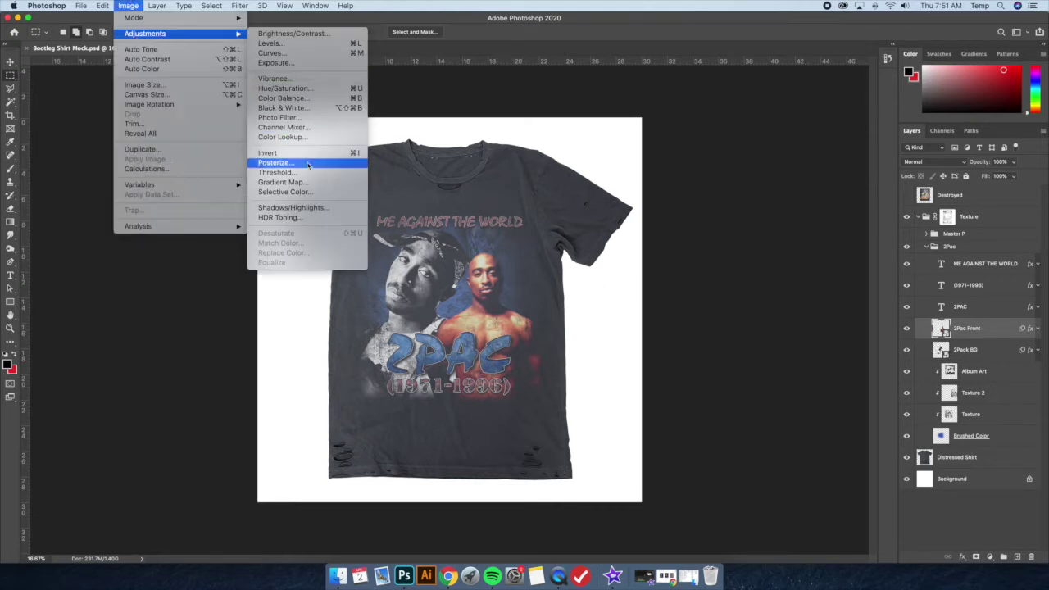
click(297, 193)
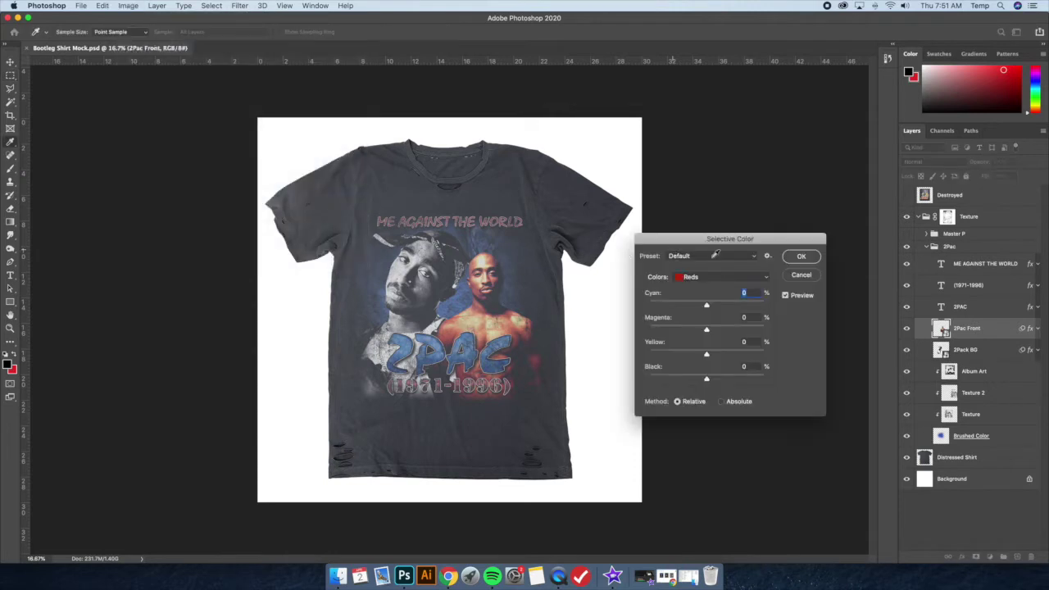
click(715, 257)
click(708, 301)
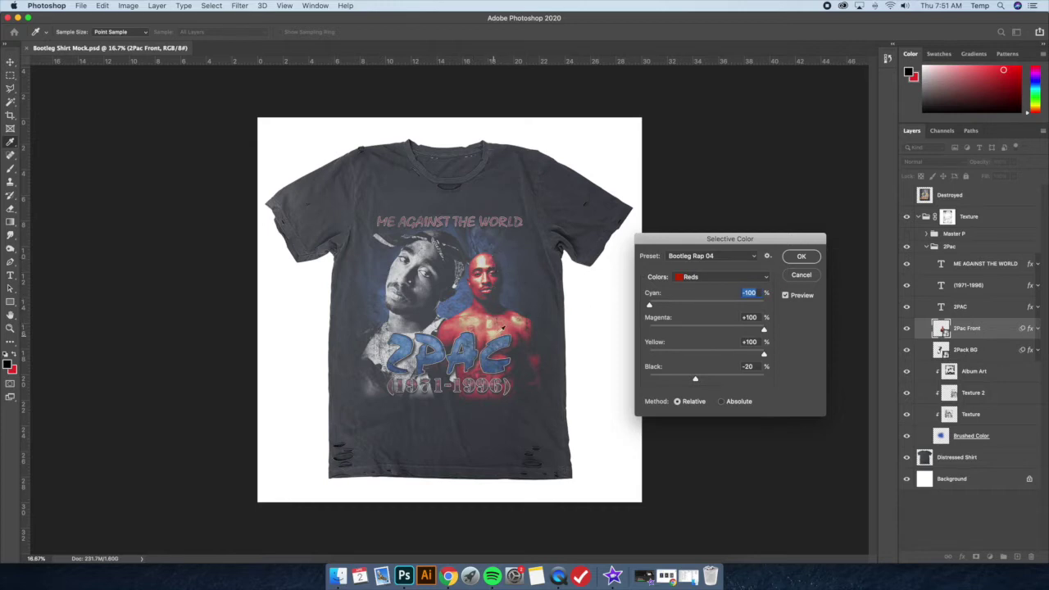
click(801, 257)
click(977, 351)
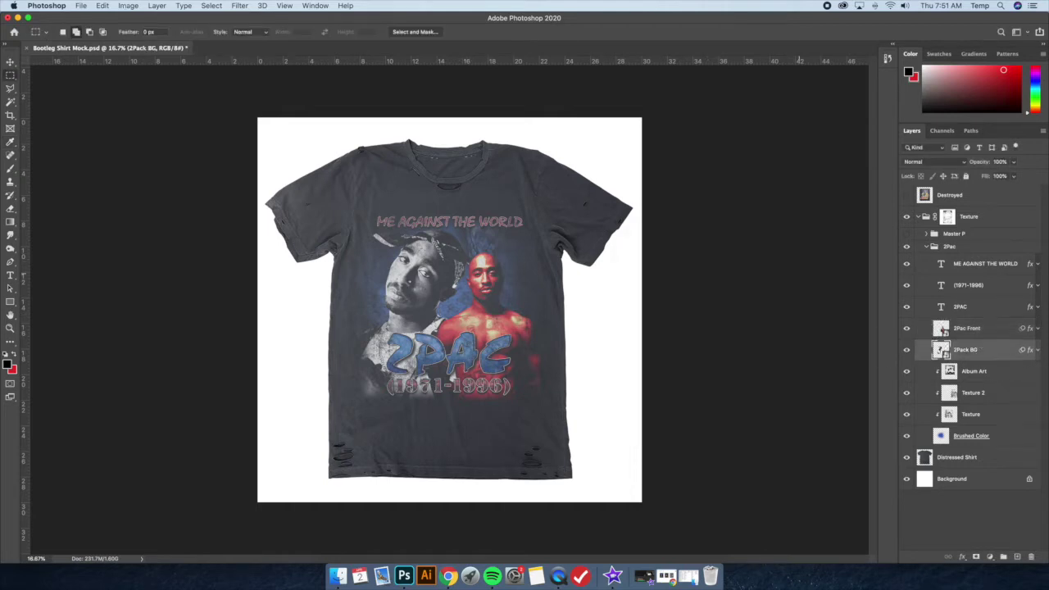
click(129, 5)
Preview Bootleg Rap 04 on 2Pack BG, cancel it, and reselect the 2Pac Front layer.
mouse_move(152, 33)
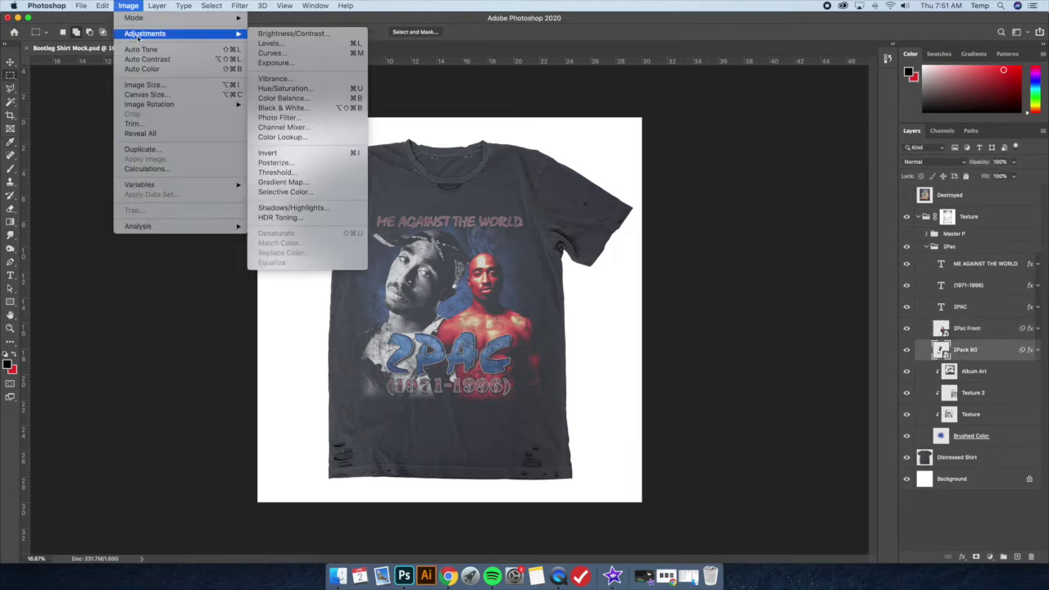
click(283, 187)
click(701, 255)
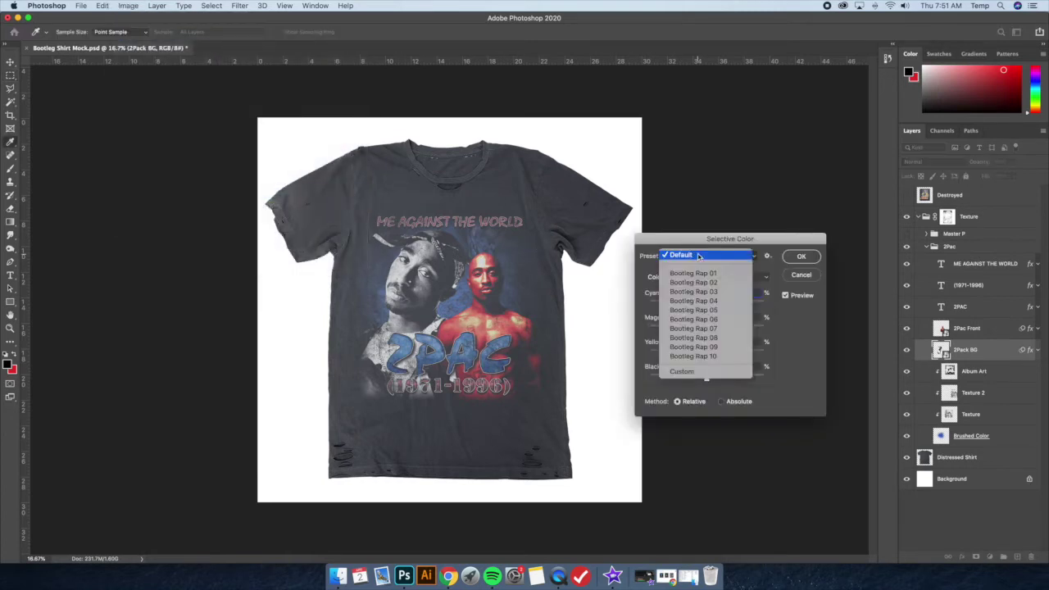
click(711, 301)
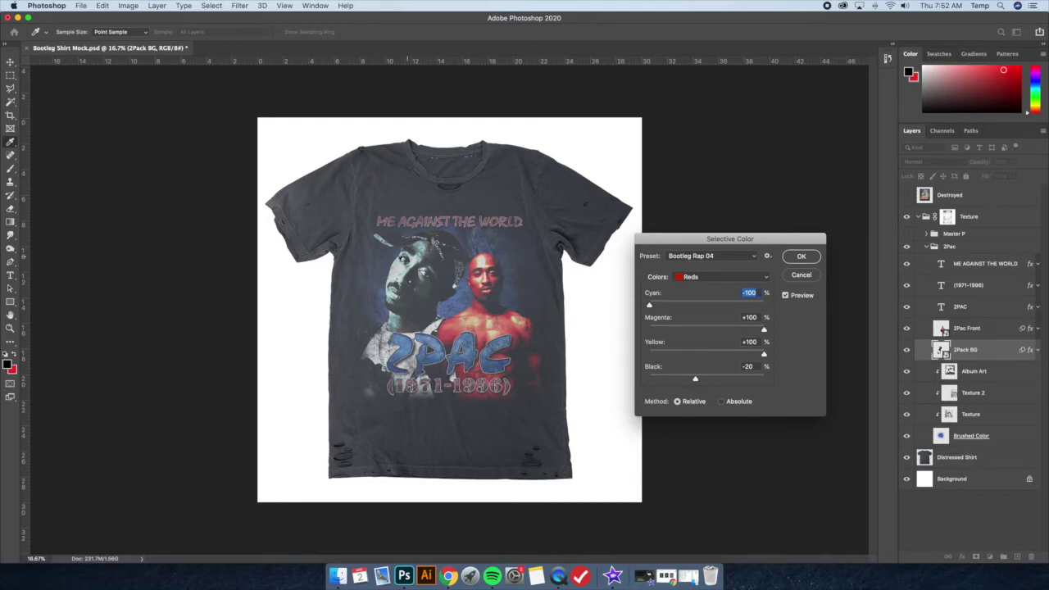
click(801, 277)
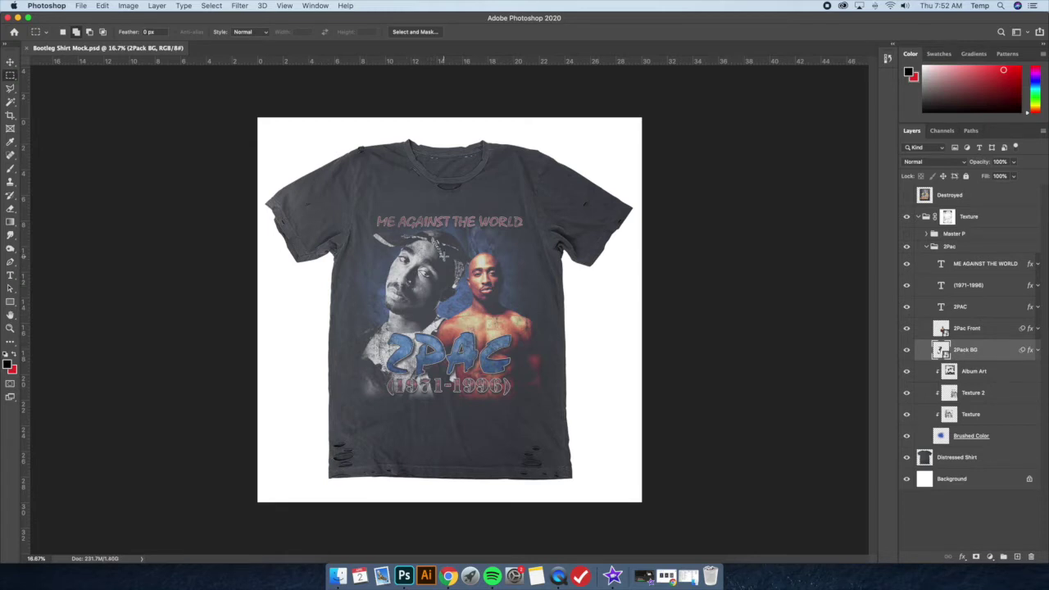
click(967, 329)
Apply Bootleg Rap 05 to 2Pac Front, then show and select the Destroyed 'I MISS MY HOMIES' layer.
click(129, 6)
mouse_move(145, 35)
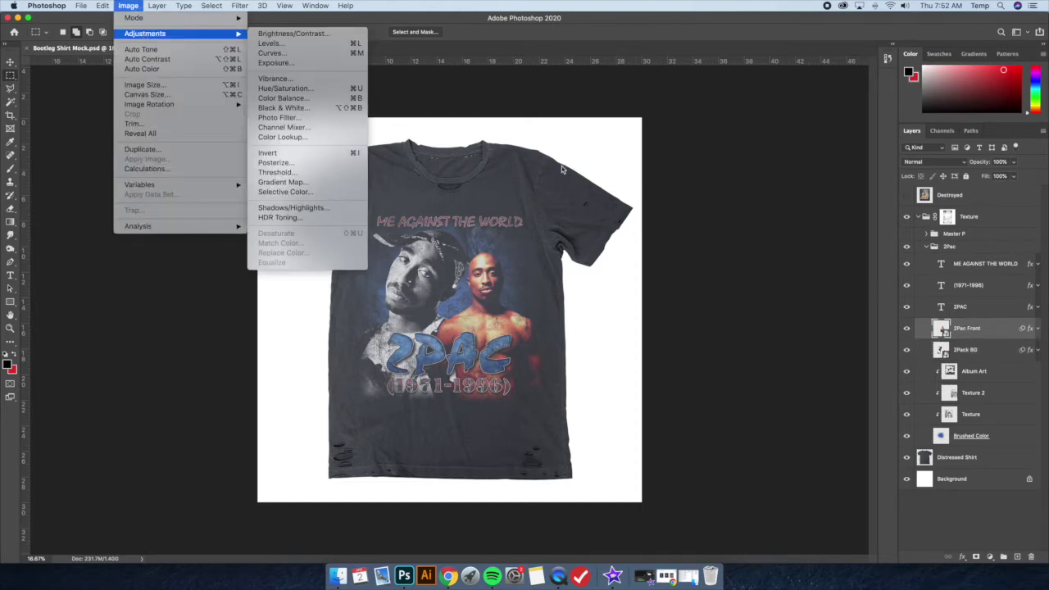
click(323, 196)
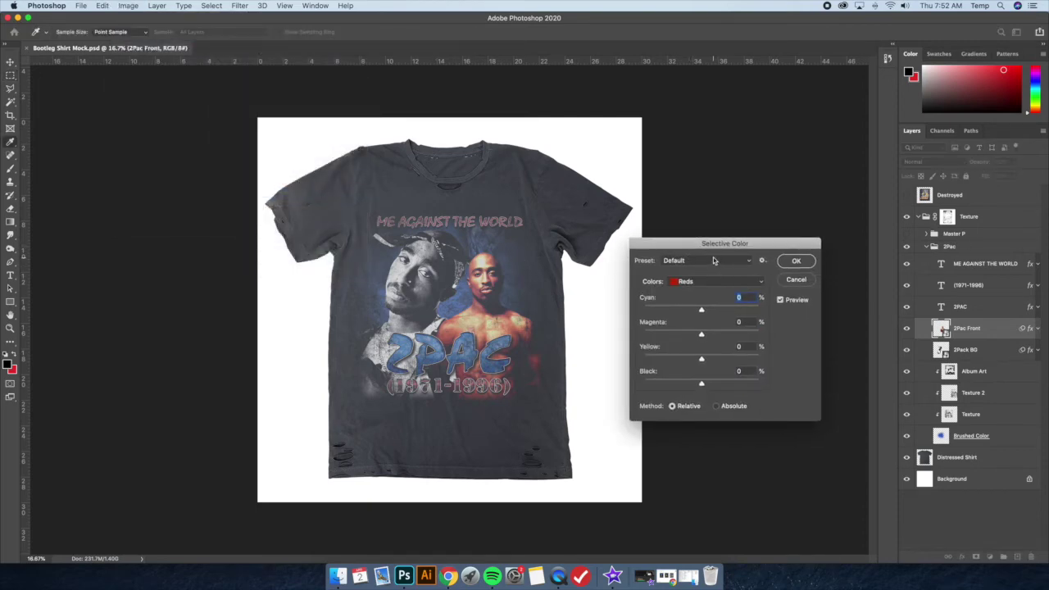
click(714, 260)
click(688, 314)
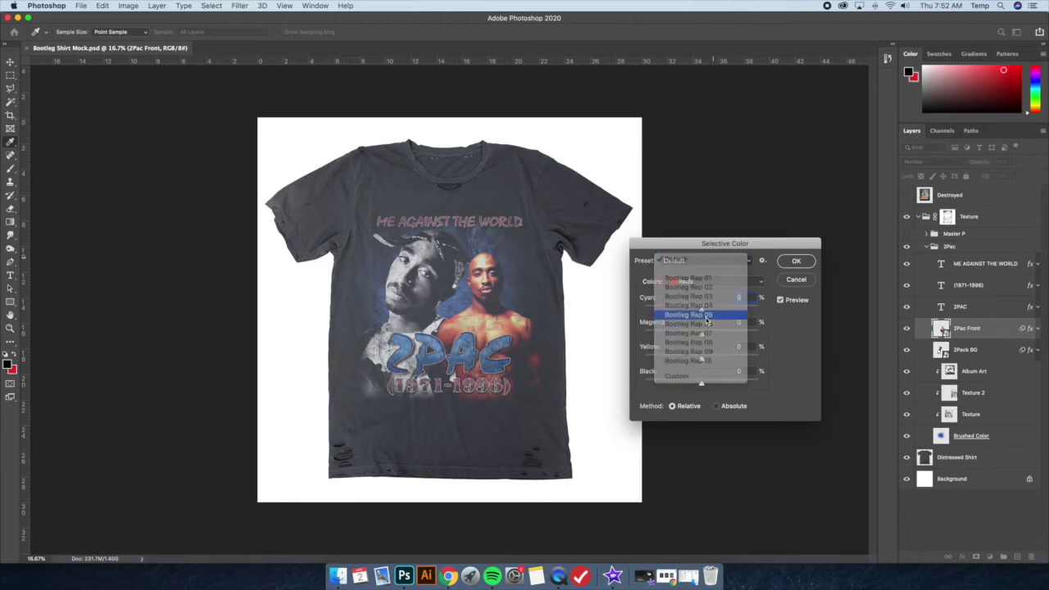
drag(726, 244, 712, 256)
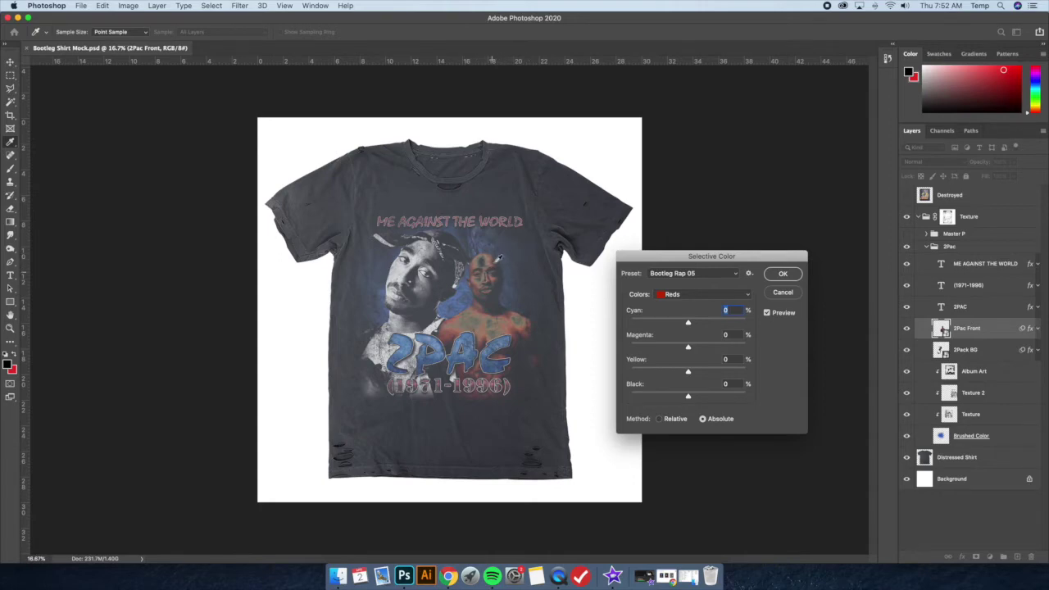
click(774, 276)
click(907, 198)
click(986, 199)
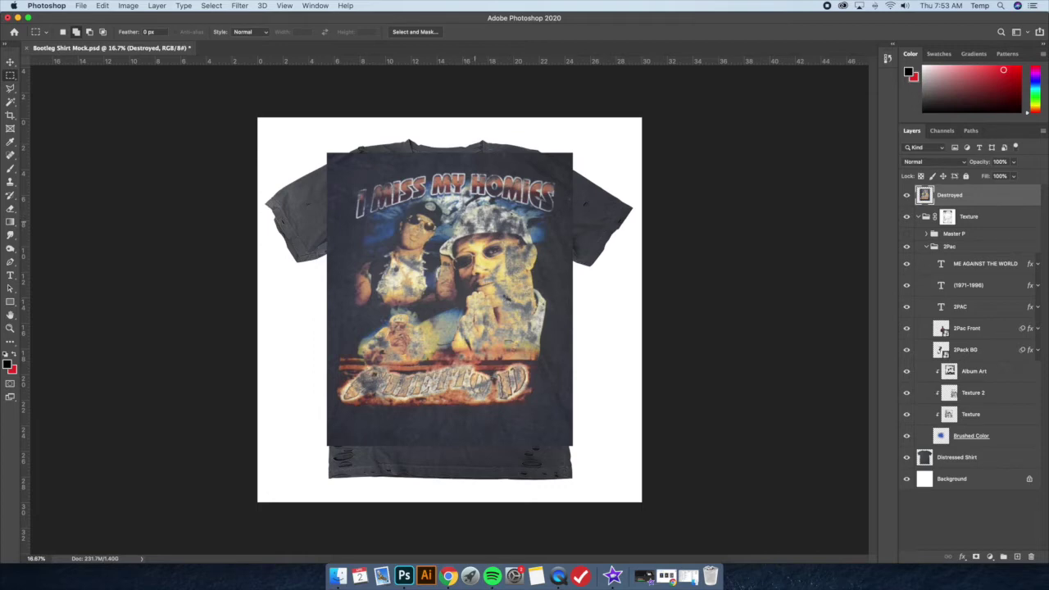
Toggle the Destroyed layer off and on, switch to the Move tool, and hide it again.
click(907, 196)
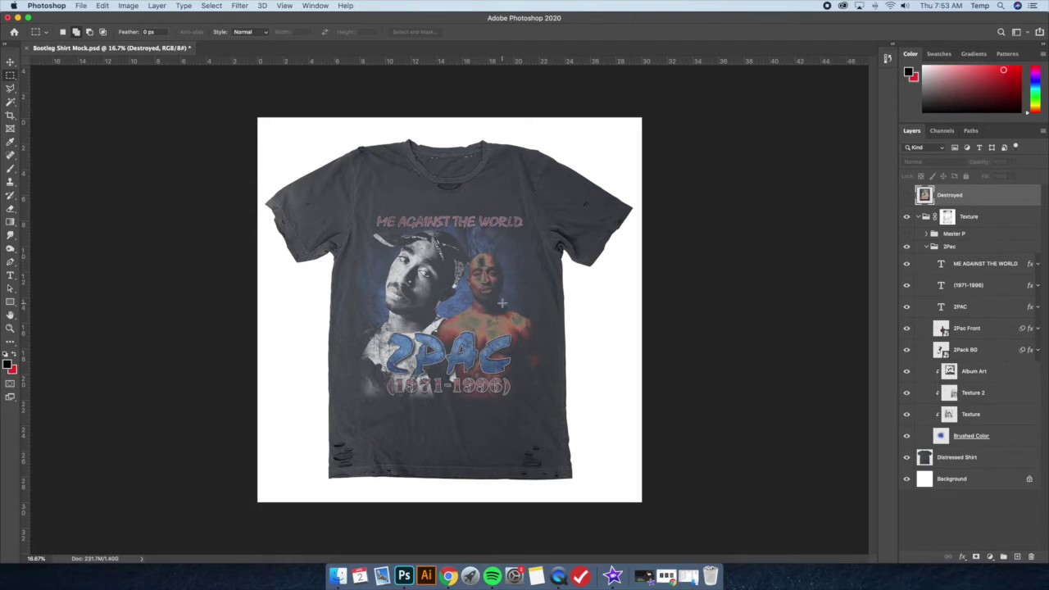
key(super+comma)
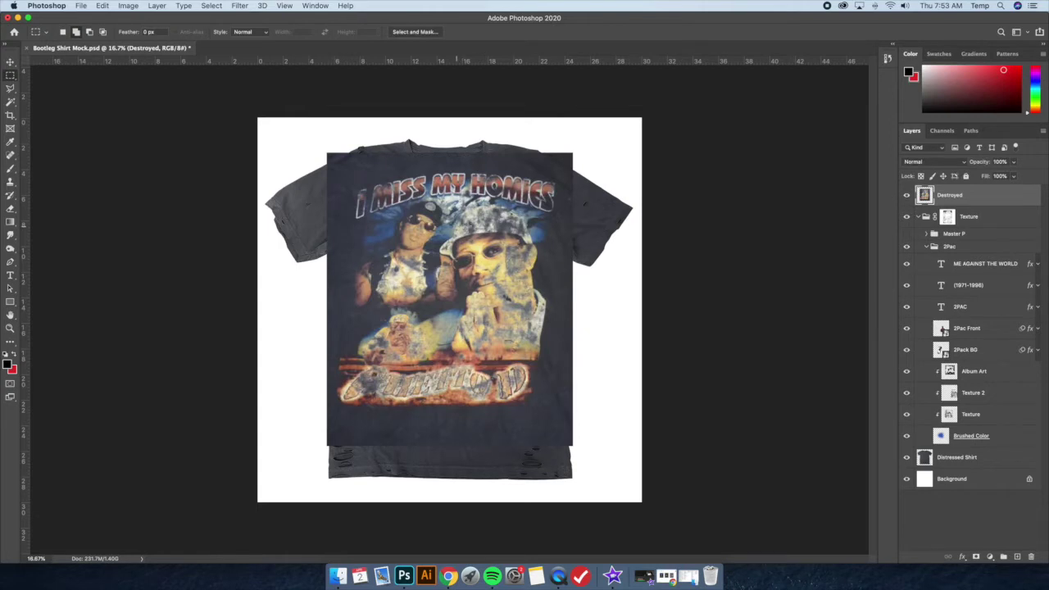
key(v)
click(906, 195)
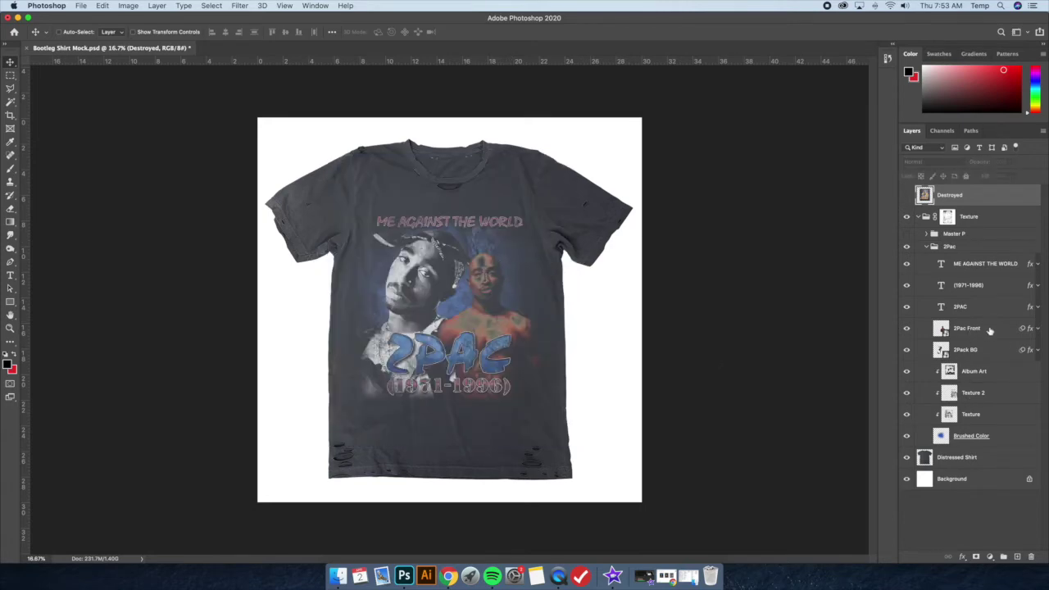
click(982, 351)
click(128, 6)
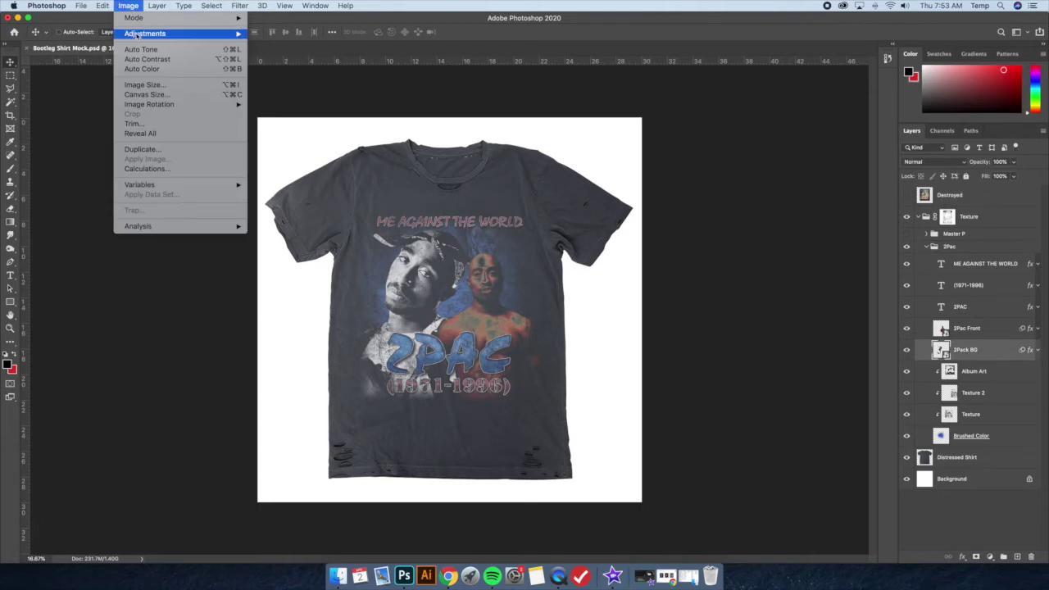
mouse_move(137, 35)
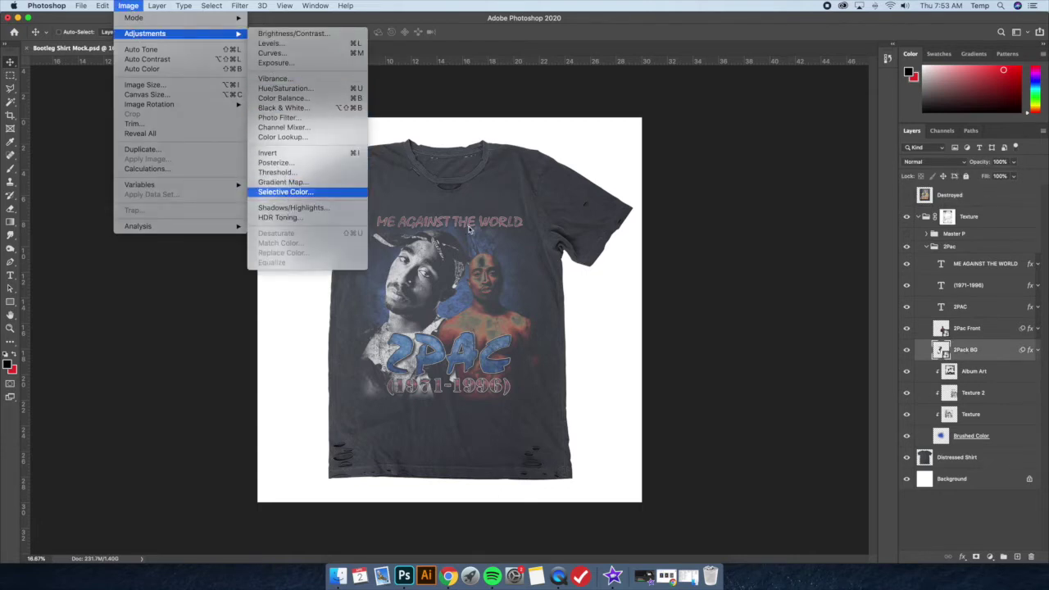
click(284, 192)
click(688, 274)
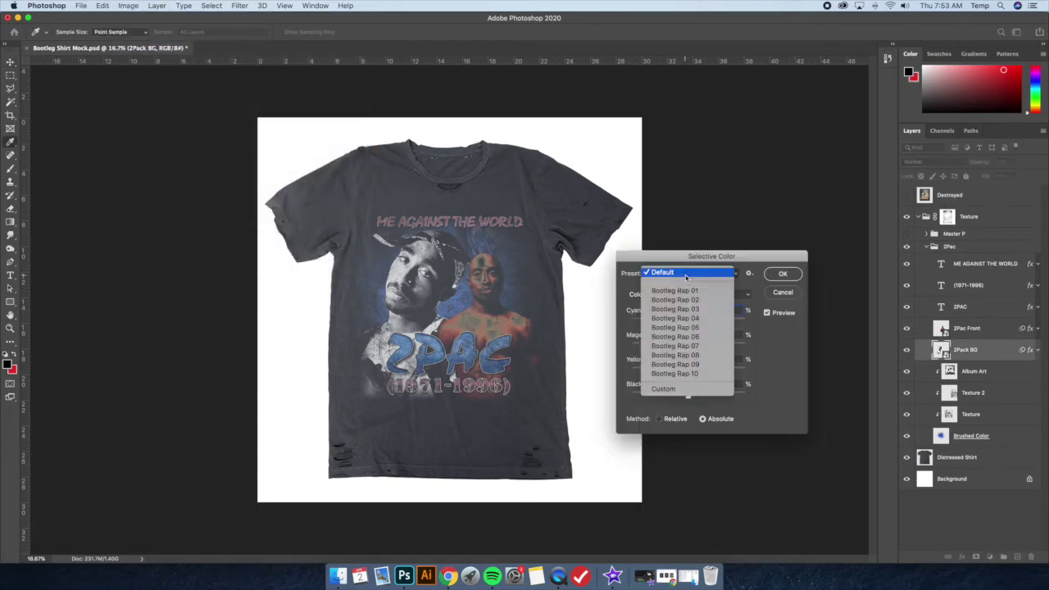
click(696, 329)
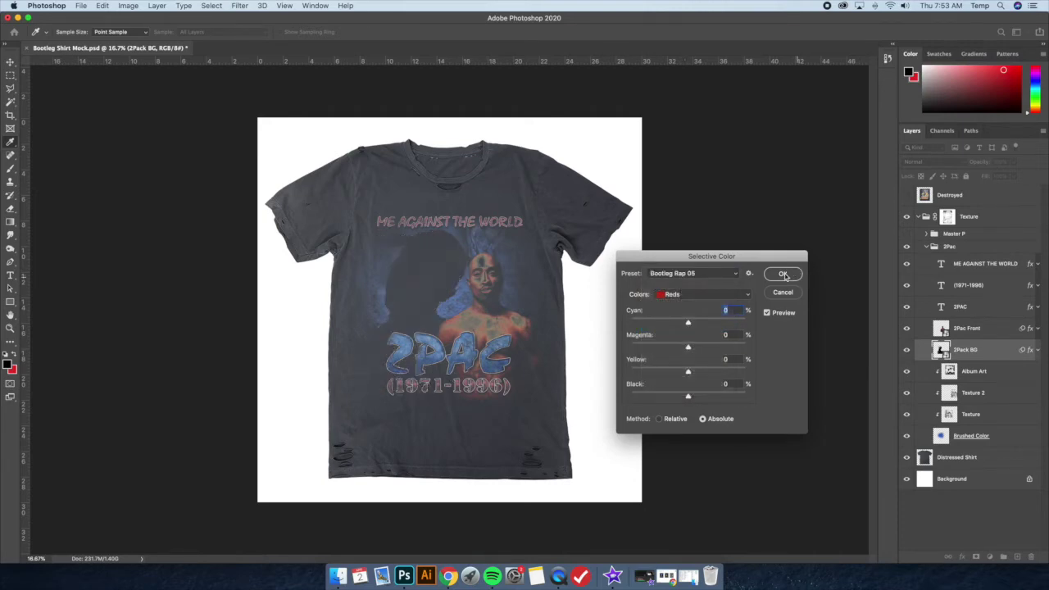
click(783, 274)
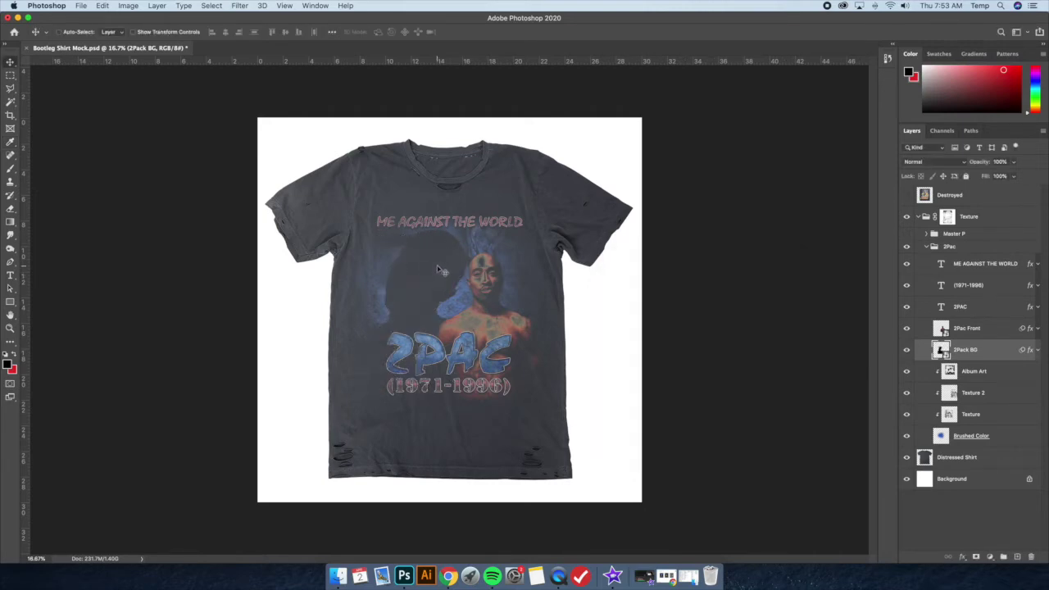
key(super+z)
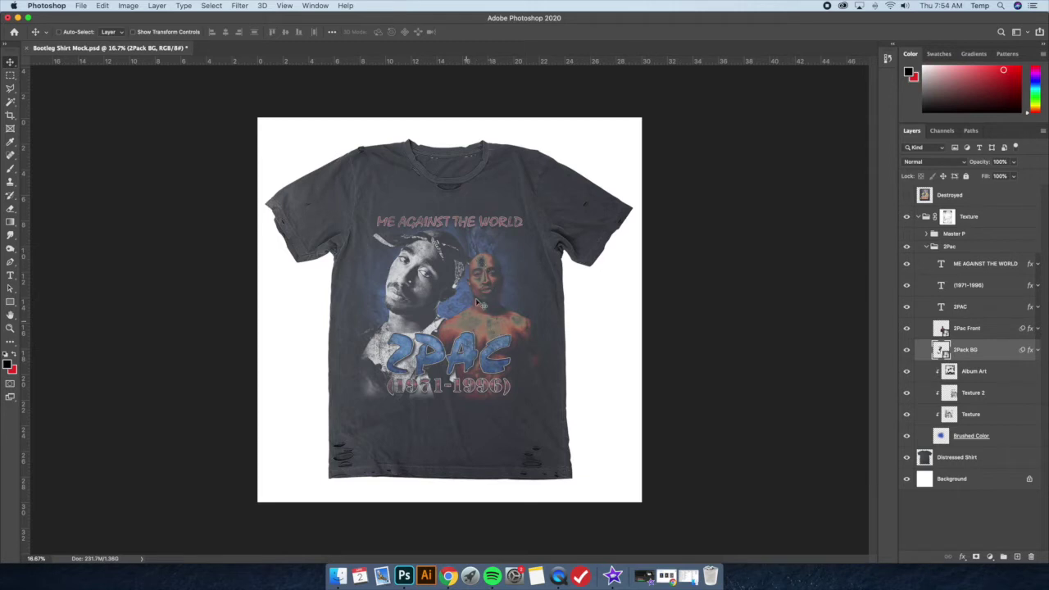
Hide the 2Pac group, show and expand the Master P group, and select Master P Front.
click(926, 245)
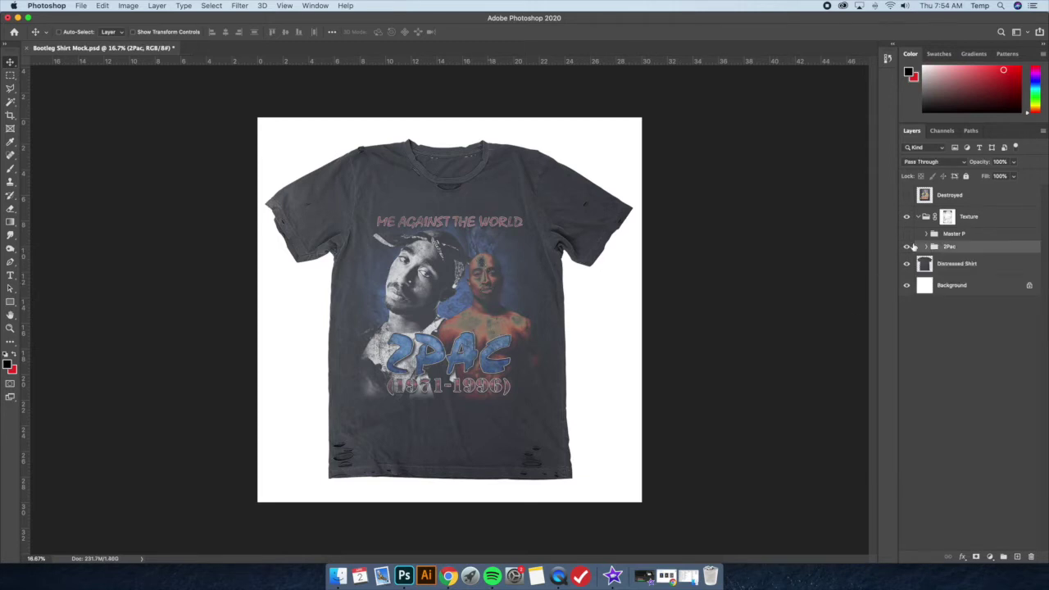
click(906, 246)
click(906, 234)
click(926, 234)
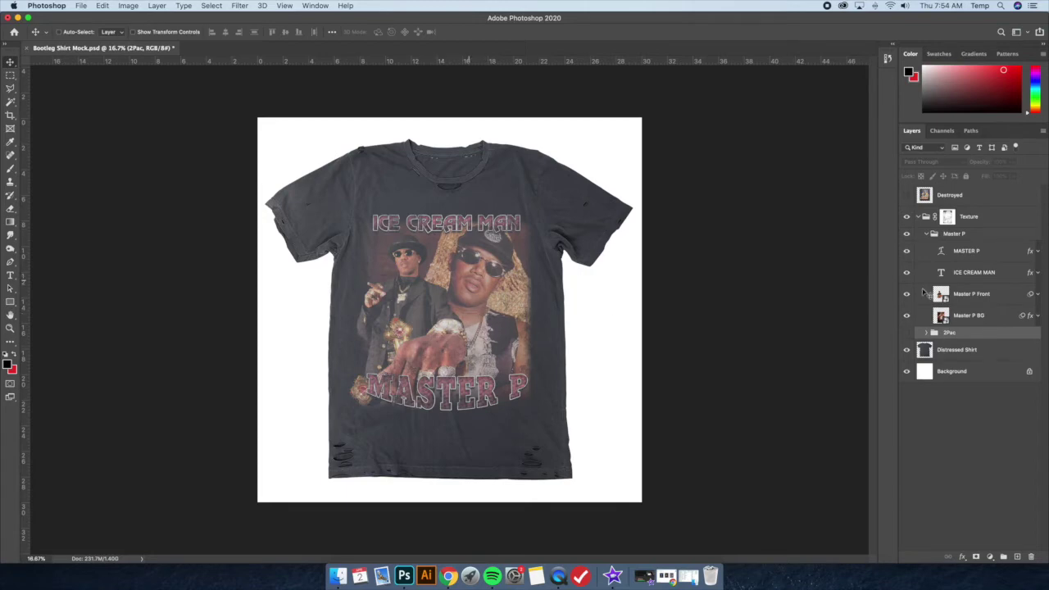
click(966, 316)
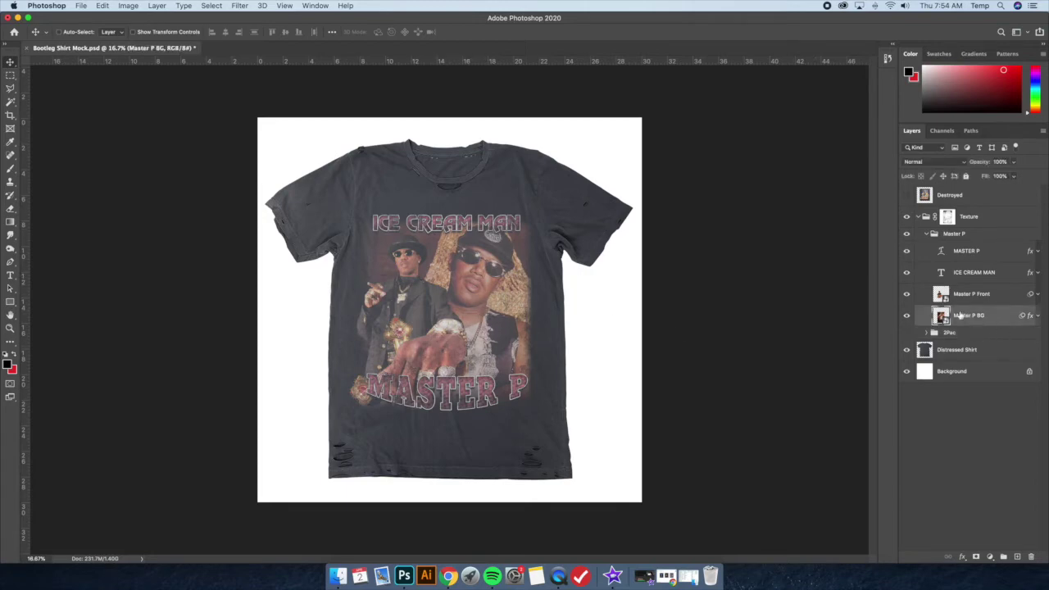
click(987, 294)
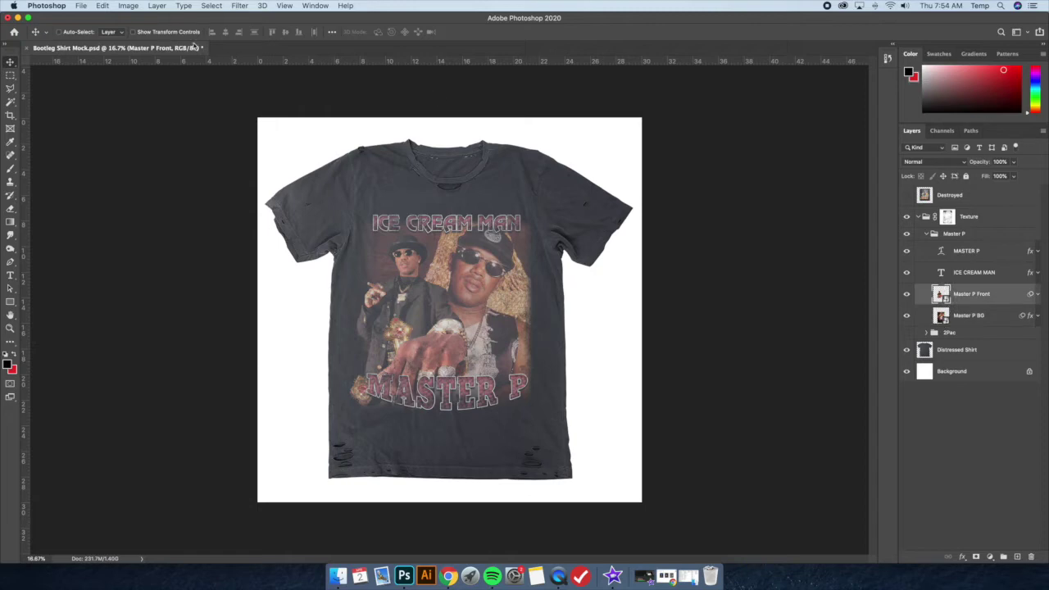
Apply the Bootleg Rap 05 Selective Color preset to Master P Front, then select Master P BG.
click(128, 5)
mouse_move(142, 33)
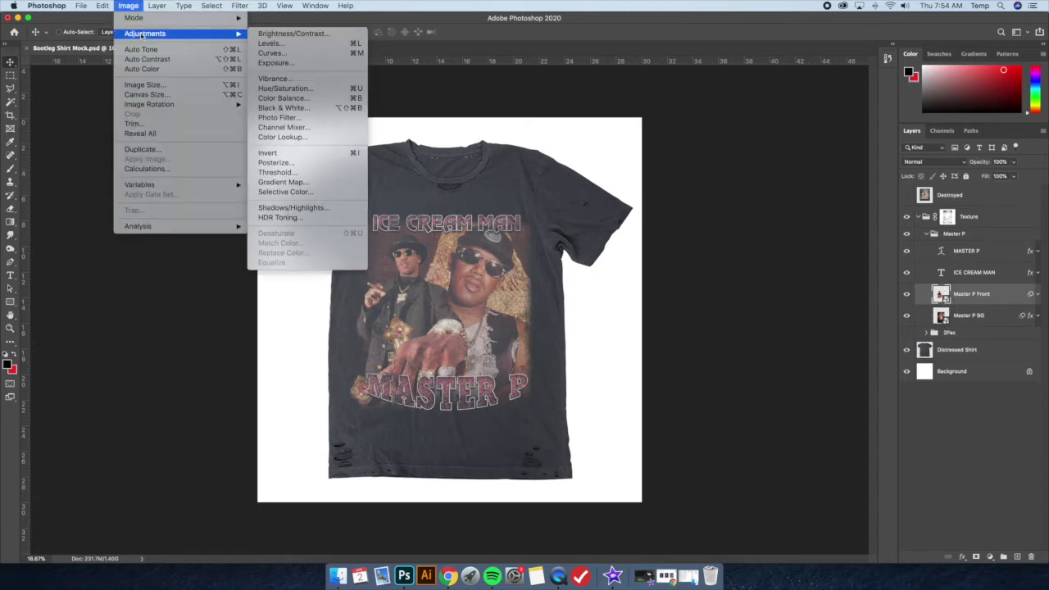
click(309, 192)
click(688, 274)
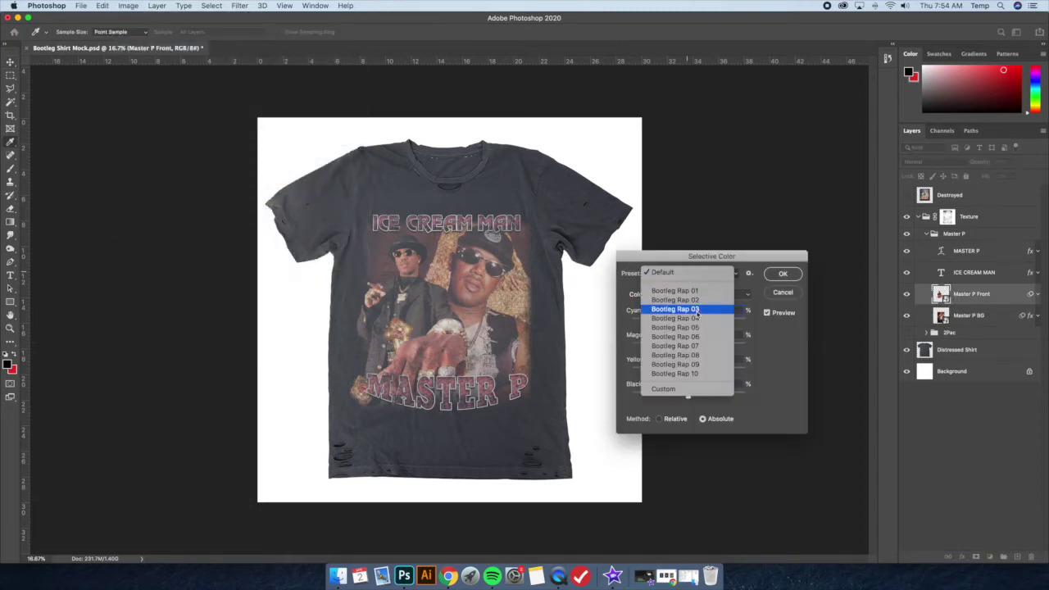
click(694, 325)
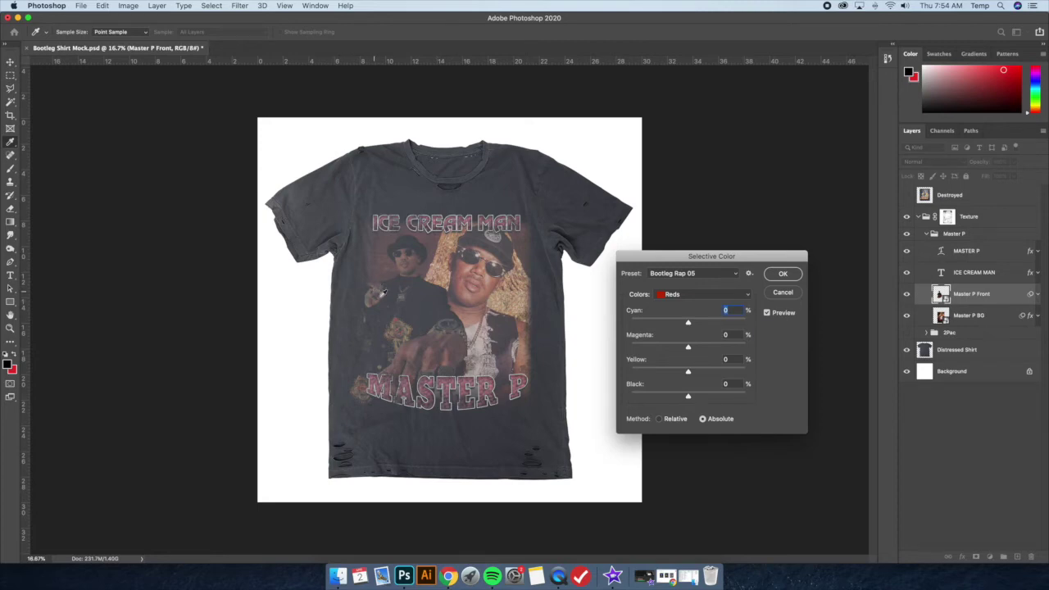
click(783, 273)
click(986, 316)
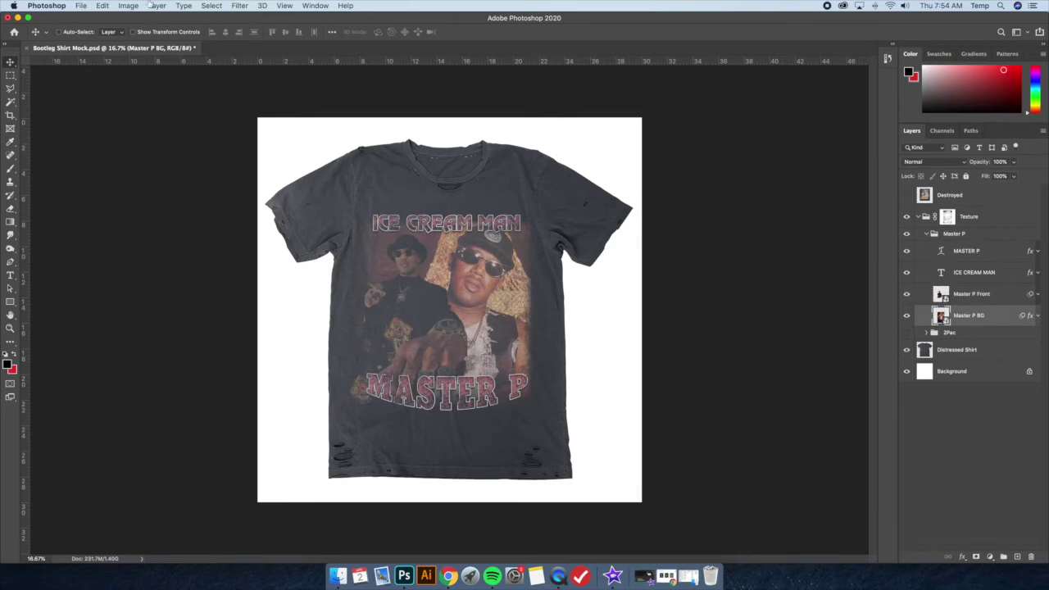
click(128, 5)
Apply Bootleg Rap 05 to Master P BG, then undo and redo to compare with the original.
mouse_move(205, 34)
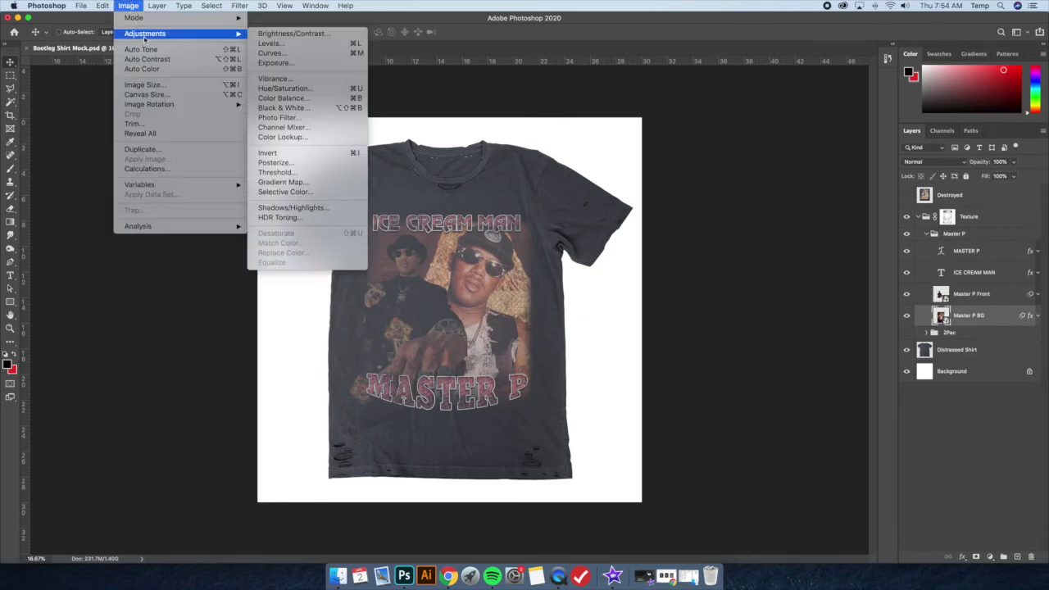
click(285, 192)
click(676, 274)
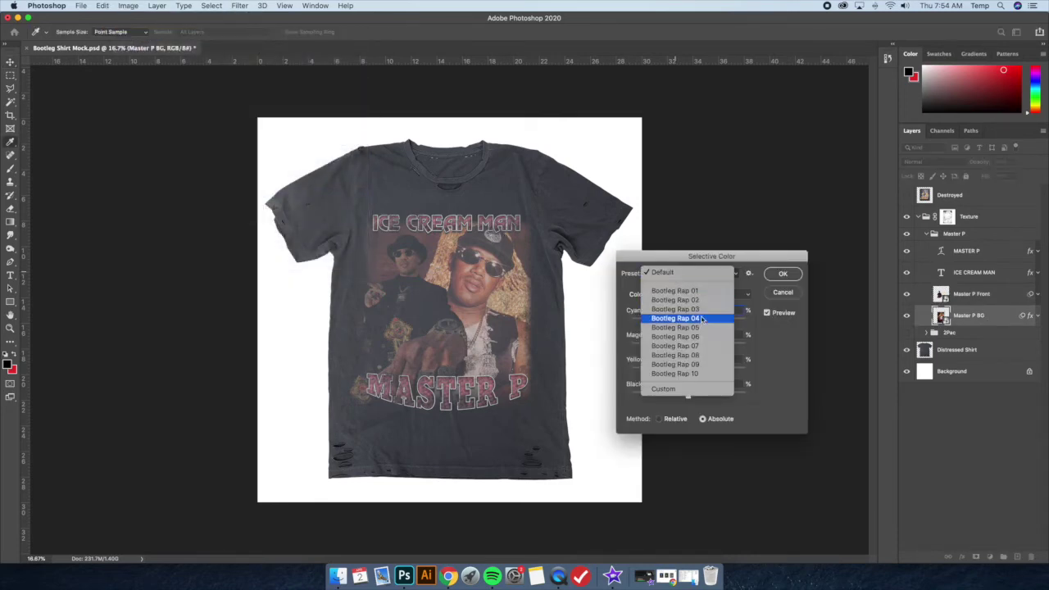
click(667, 339)
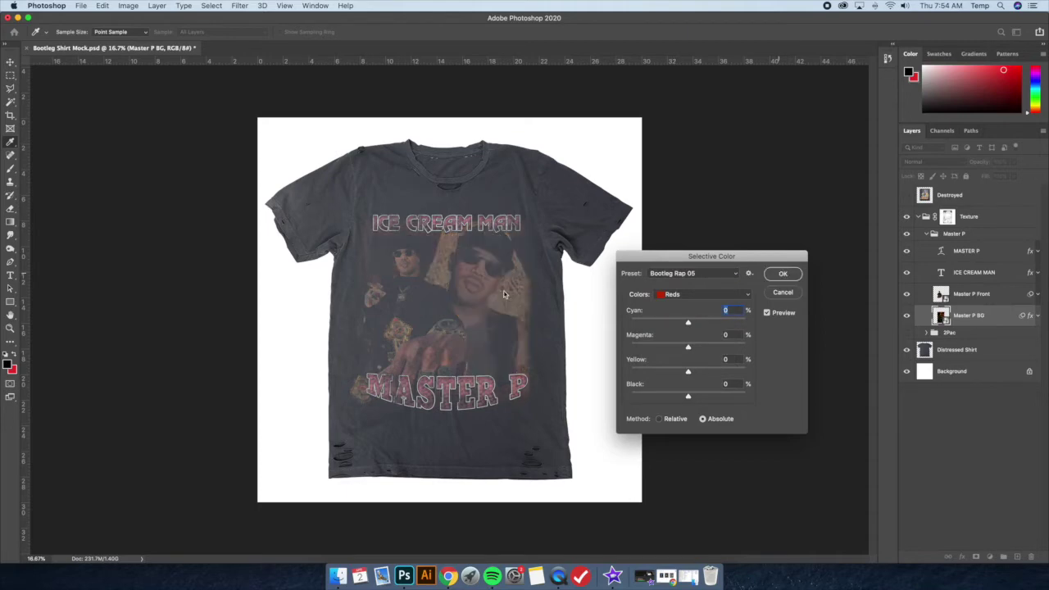
key(Return)
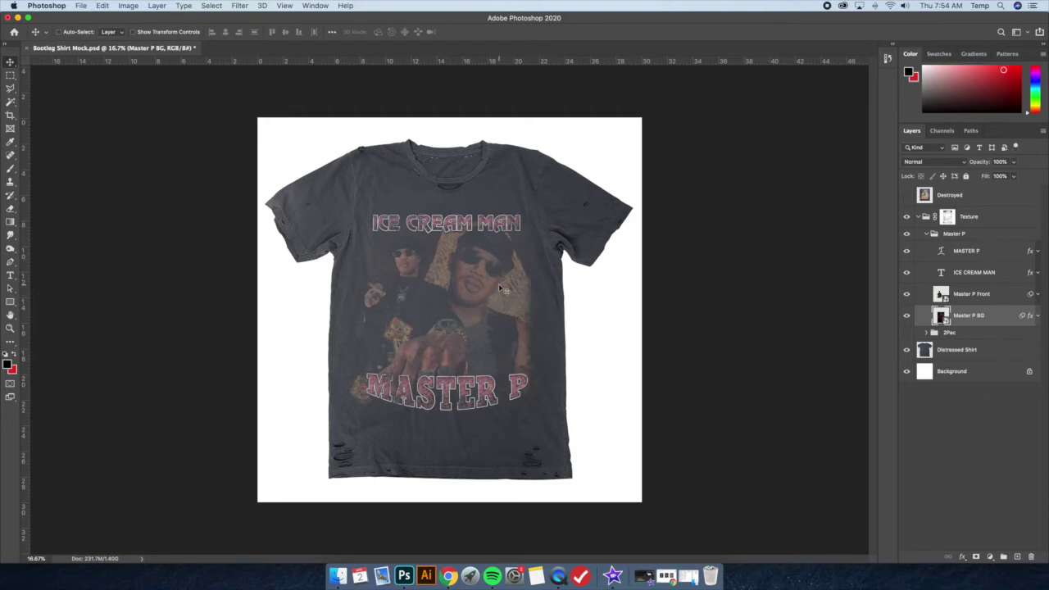
key(super+z)
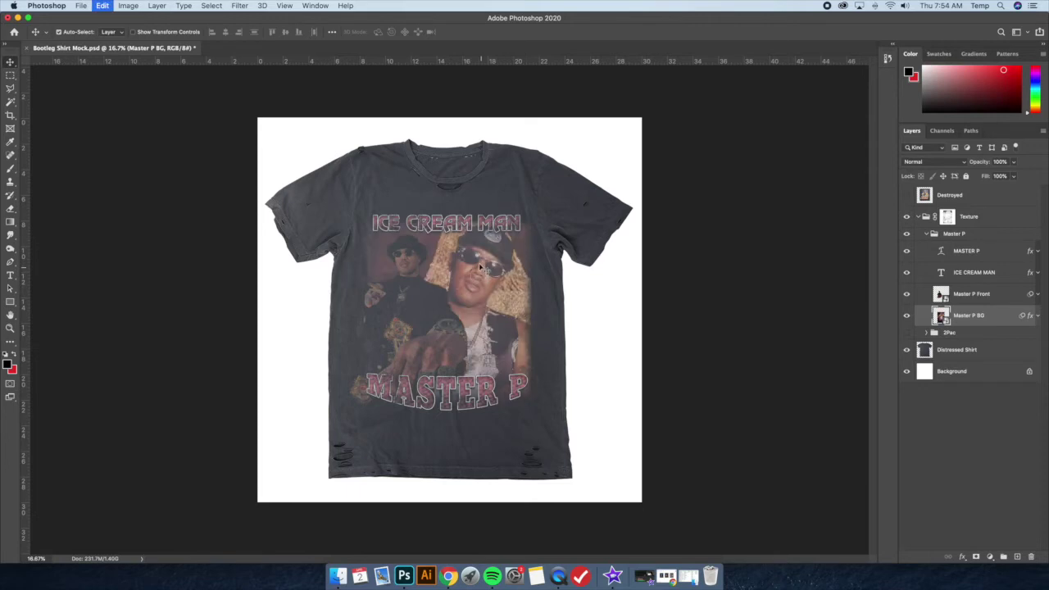
key(super+shift+z)
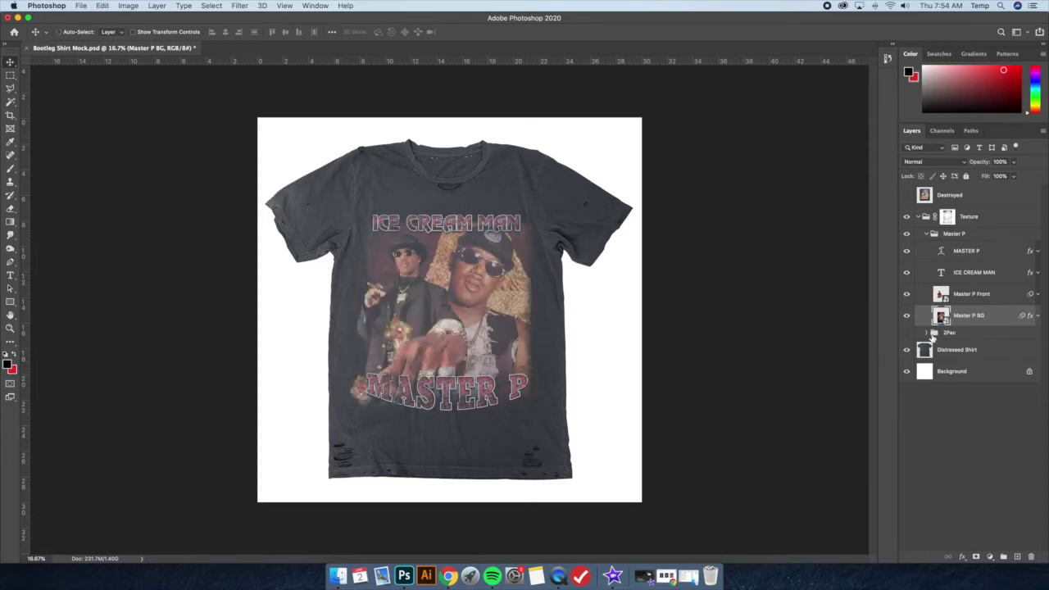
click(927, 234)
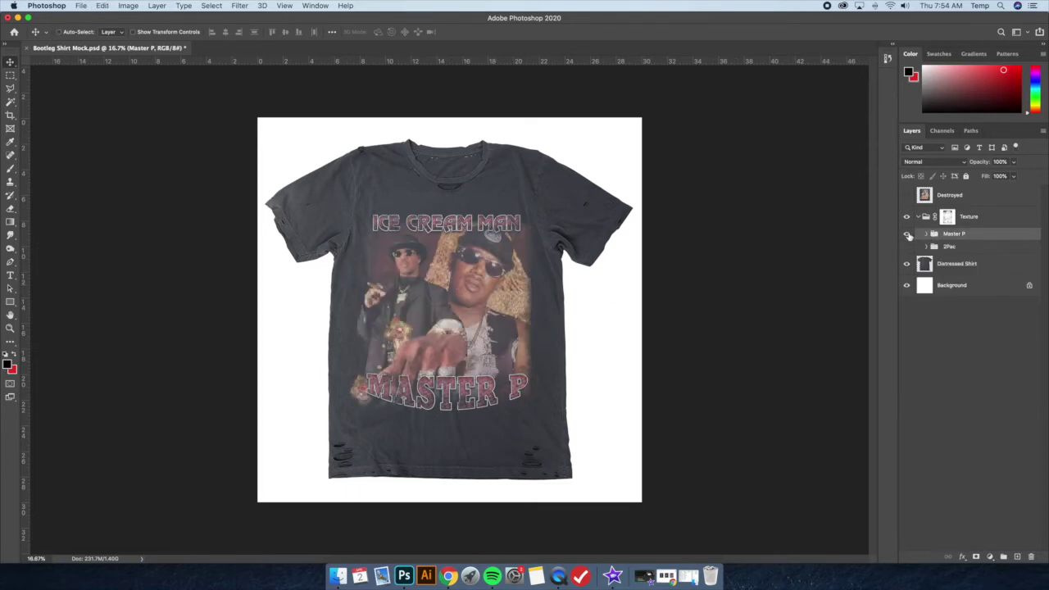
Hide the Master P group, show and expand the 2Pac group, and undo/redo to compare both prints.
click(906, 234)
click(906, 246)
click(926, 246)
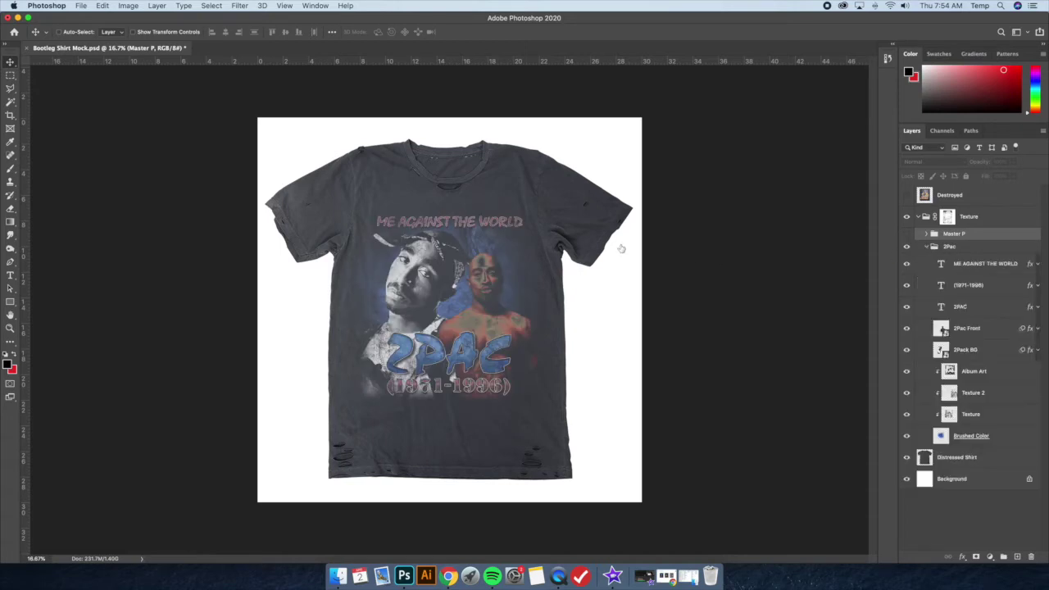
key(super+z)
key(super+z)
key(super+shift+z)
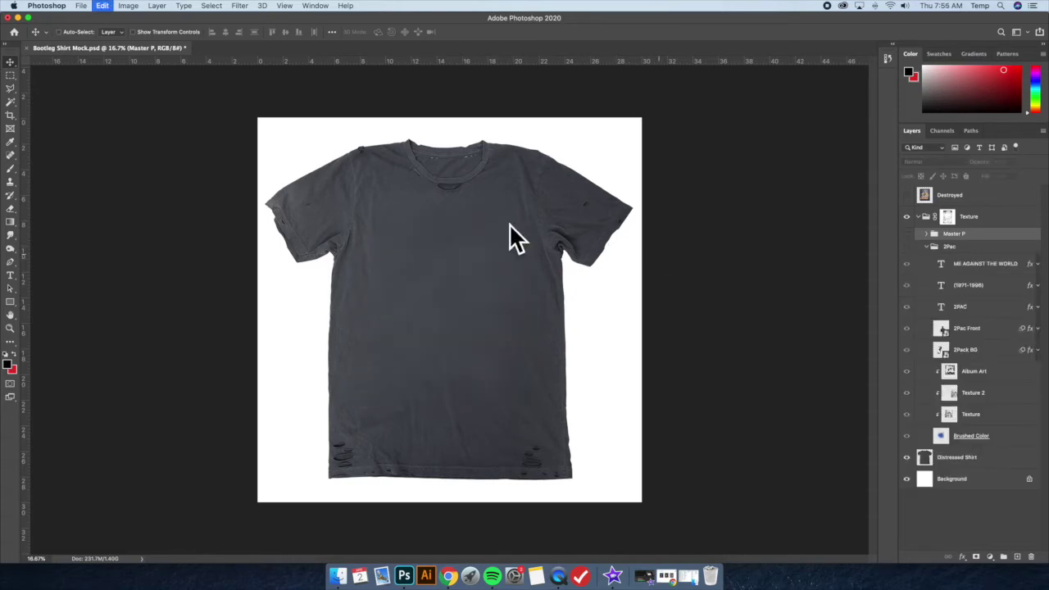
key(super+shift+z)
key(super+z)
key(super+shift+z)
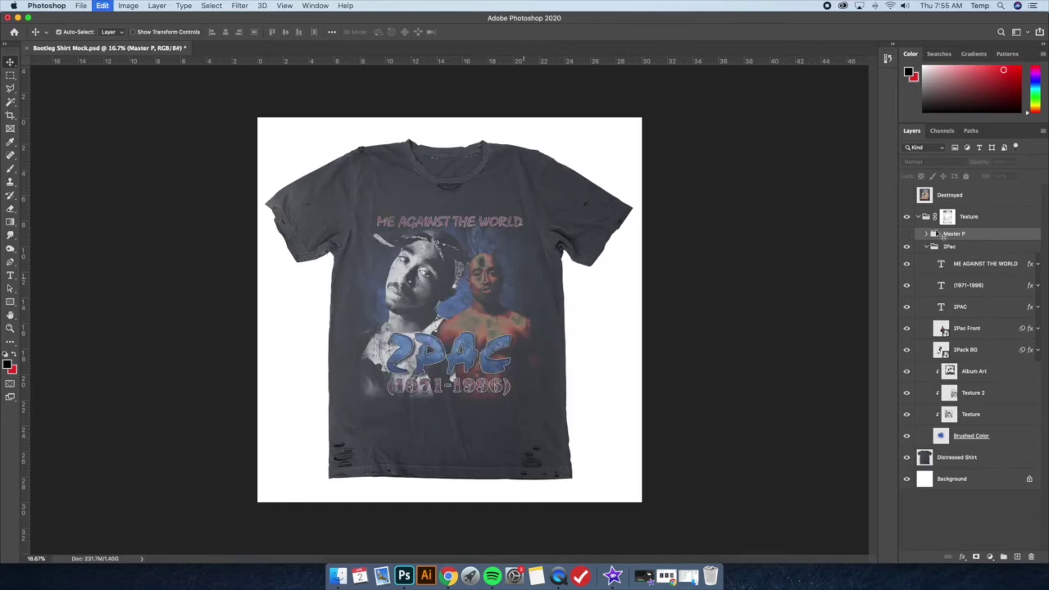
key(super+z)
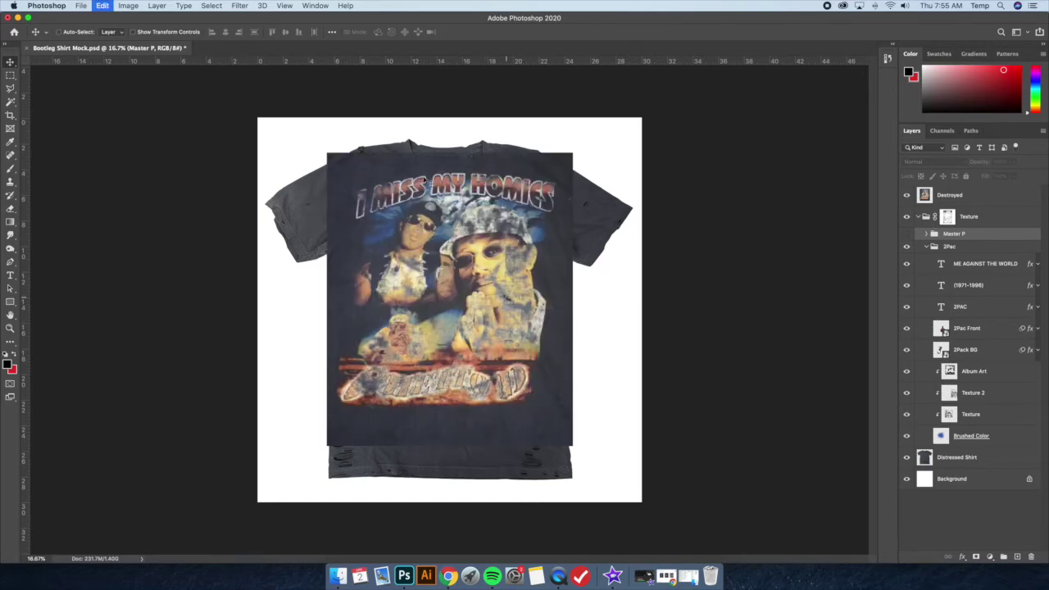
key(super+shift+z)
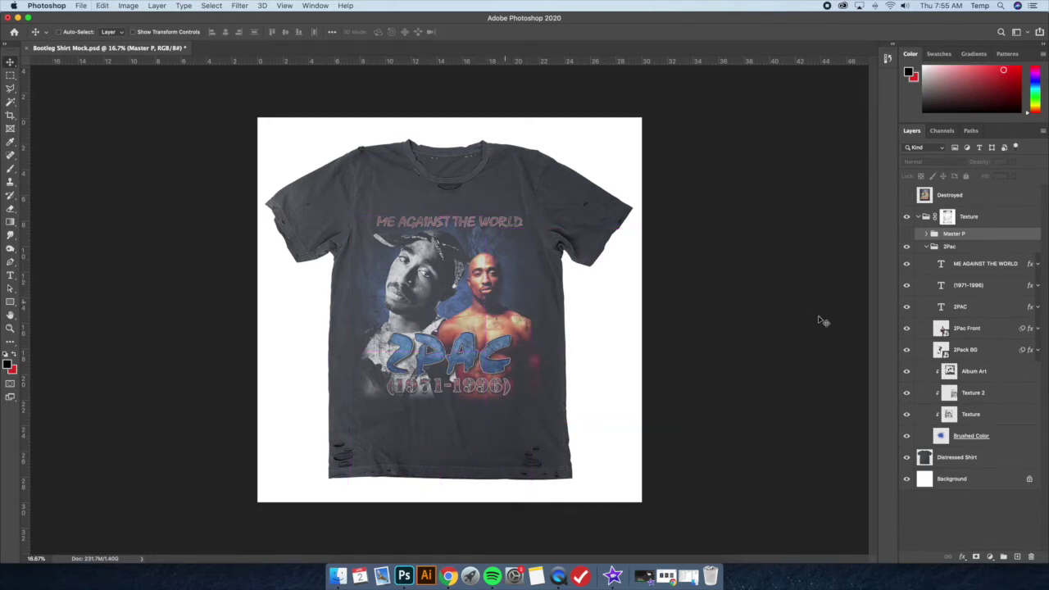
Apply the Bootleg Rap 06 Selective Color preset to 2Pac Front, then select 2Pack BG.
click(974, 334)
click(128, 5)
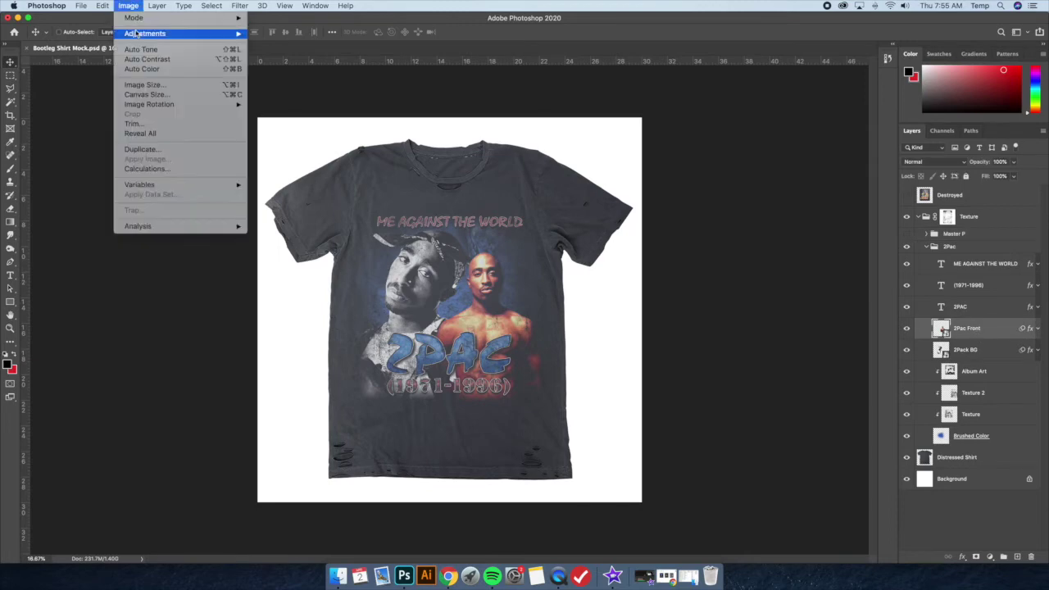
mouse_move(138, 34)
click(279, 191)
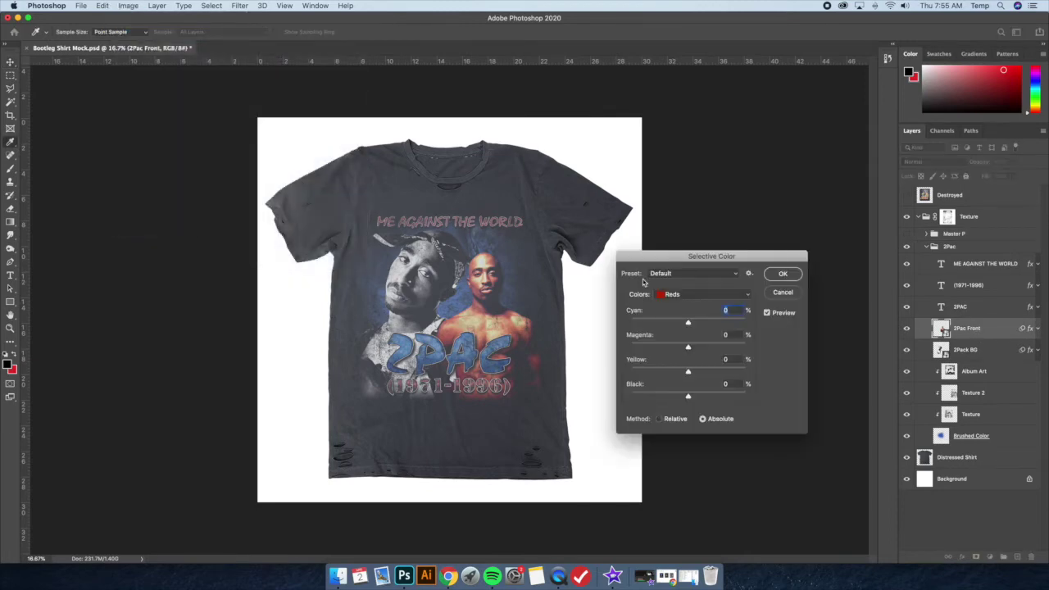
click(682, 273)
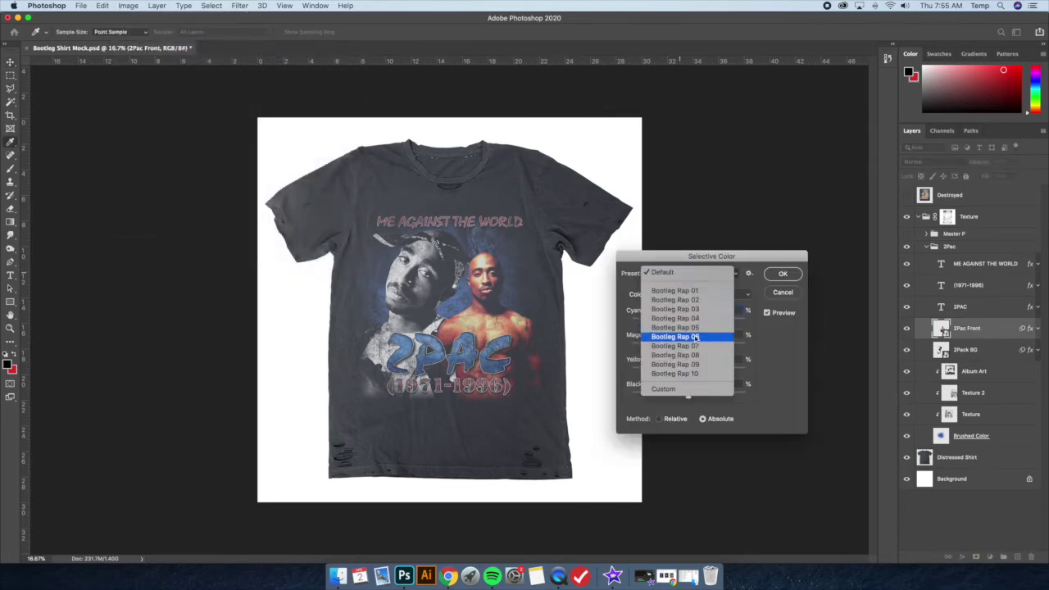
click(694, 336)
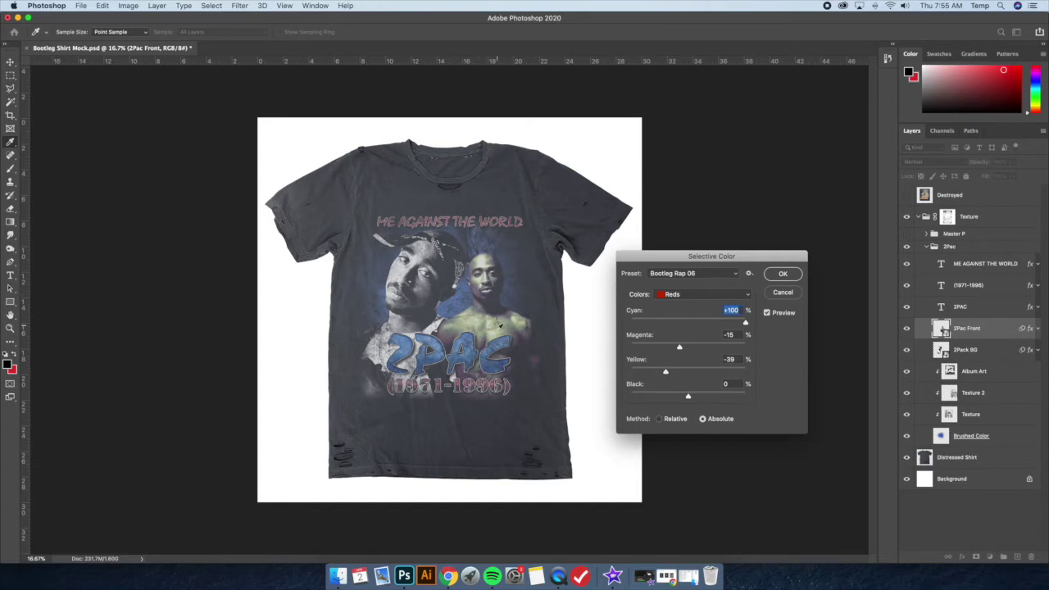
key(Return)
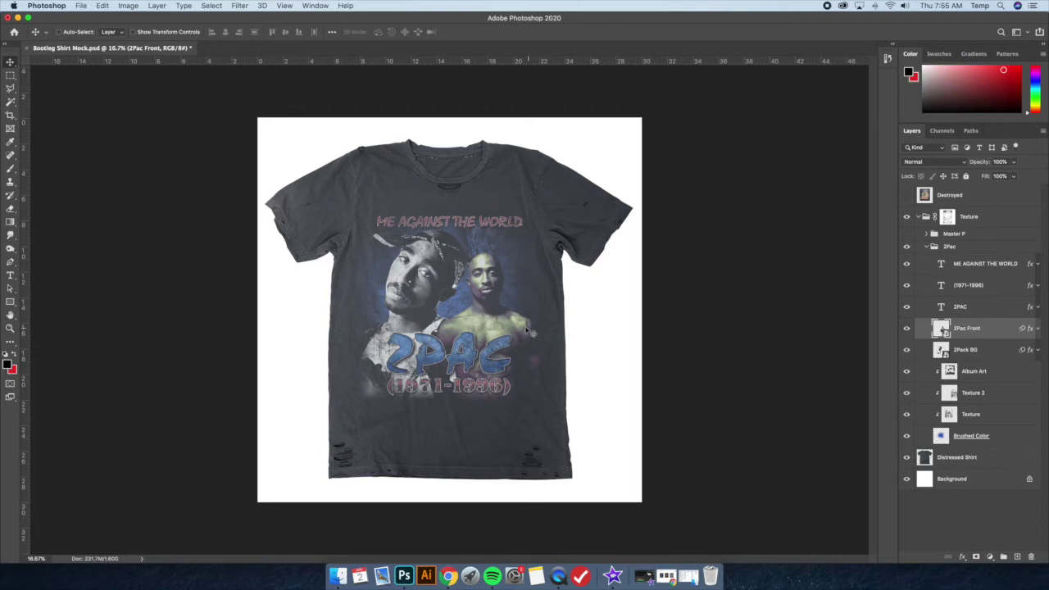
click(976, 356)
Apply the Bootleg Rap 06 Selective Color preset to 2Pack BG, keeping Reds as the colour range.
click(128, 5)
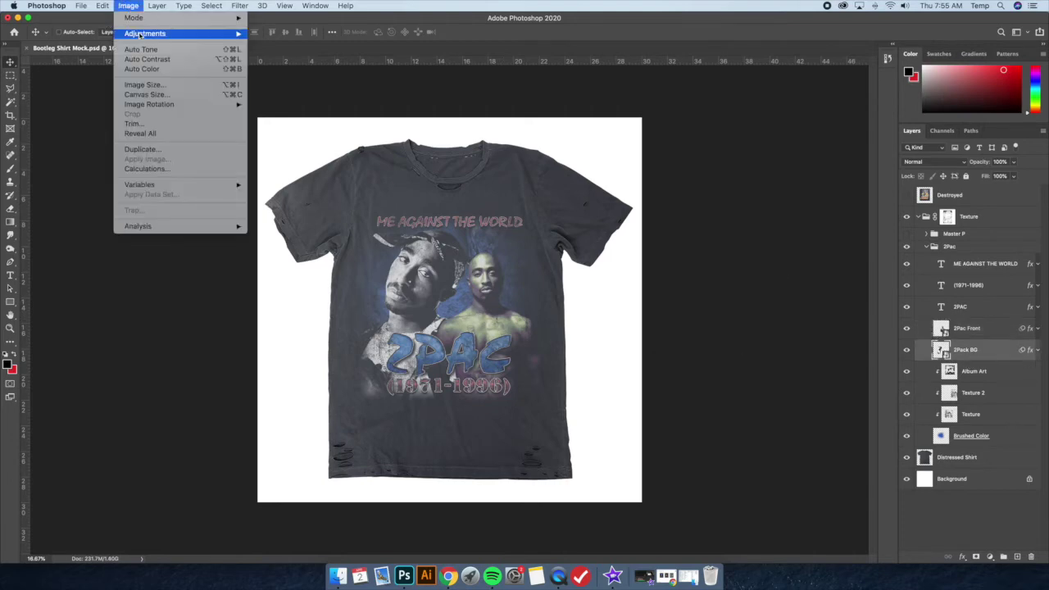
mouse_move(145, 33)
click(282, 192)
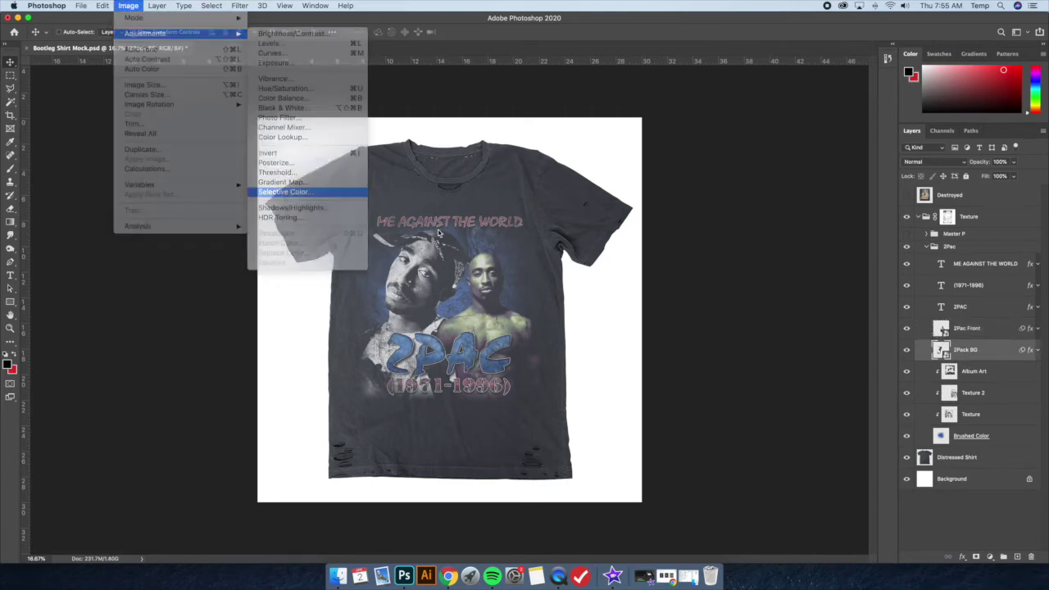
click(695, 295)
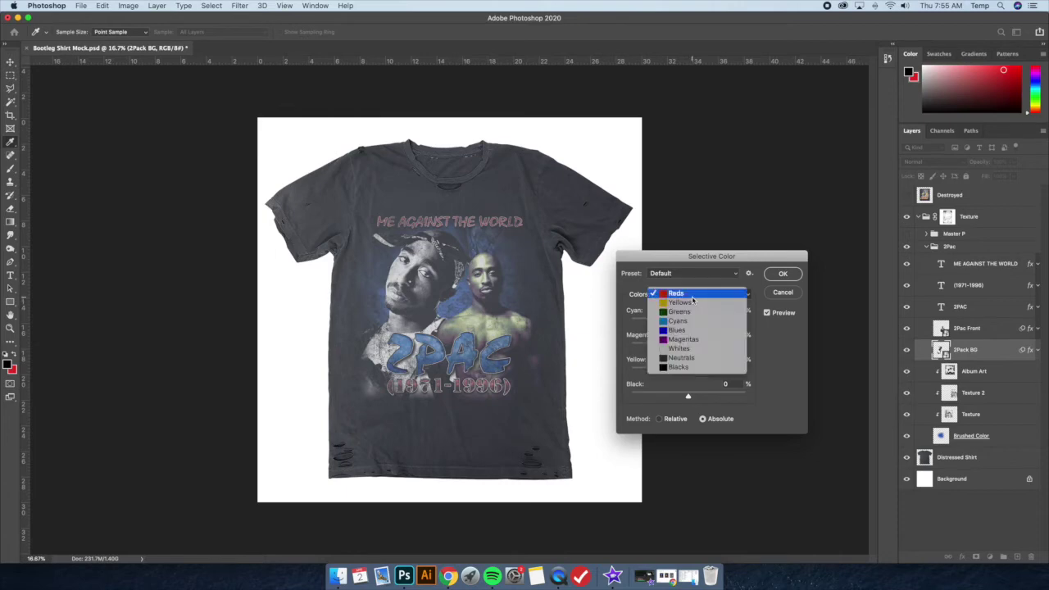
click(707, 281)
click(708, 275)
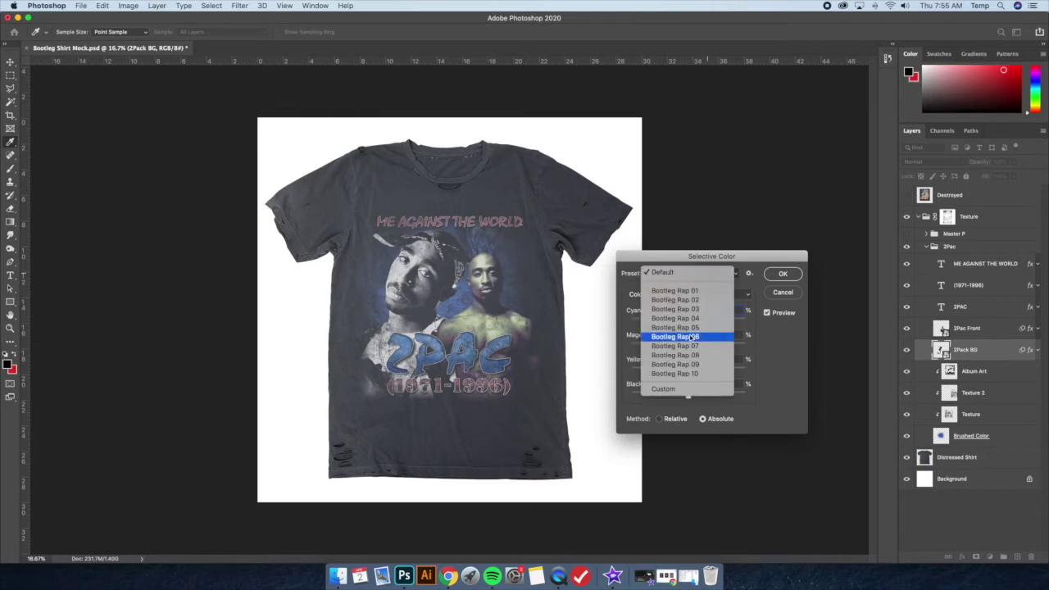
click(680, 300)
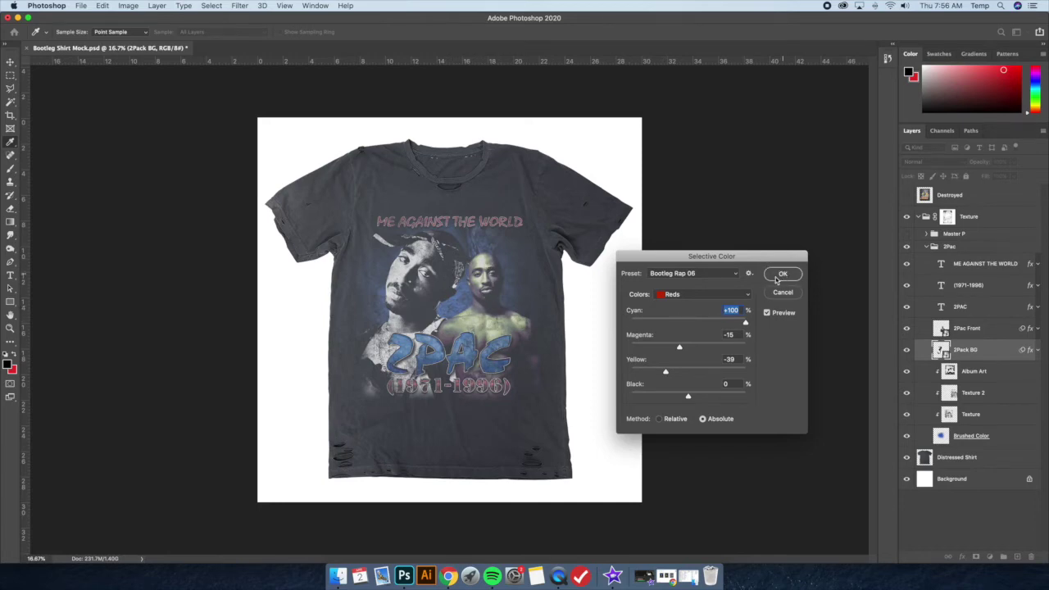
key(Return)
key(super+z)
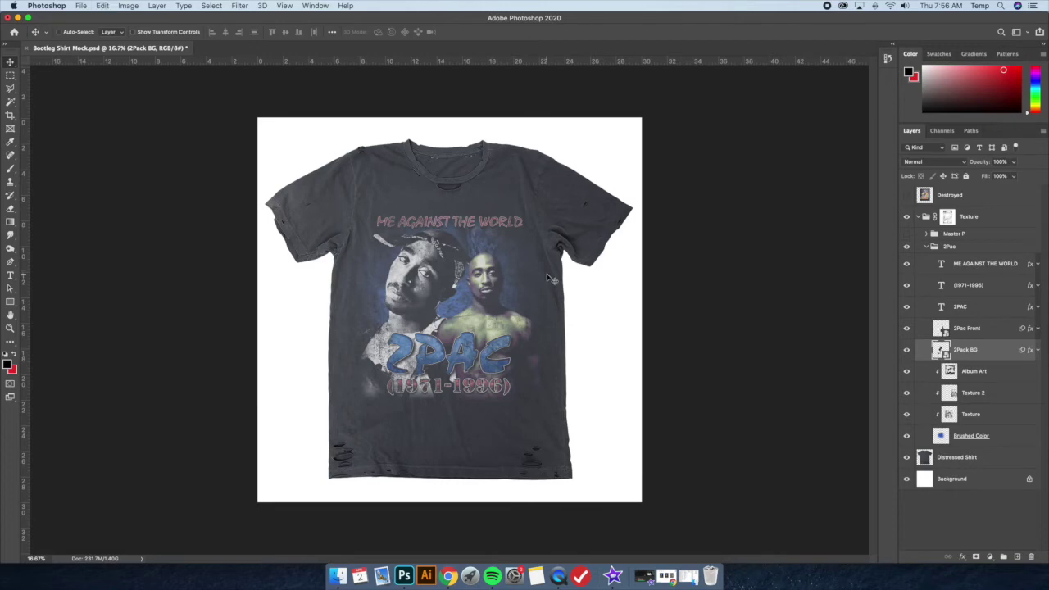
Hide the 2Pac group, show and expand the Master P group, and select Master P Front.
click(926, 246)
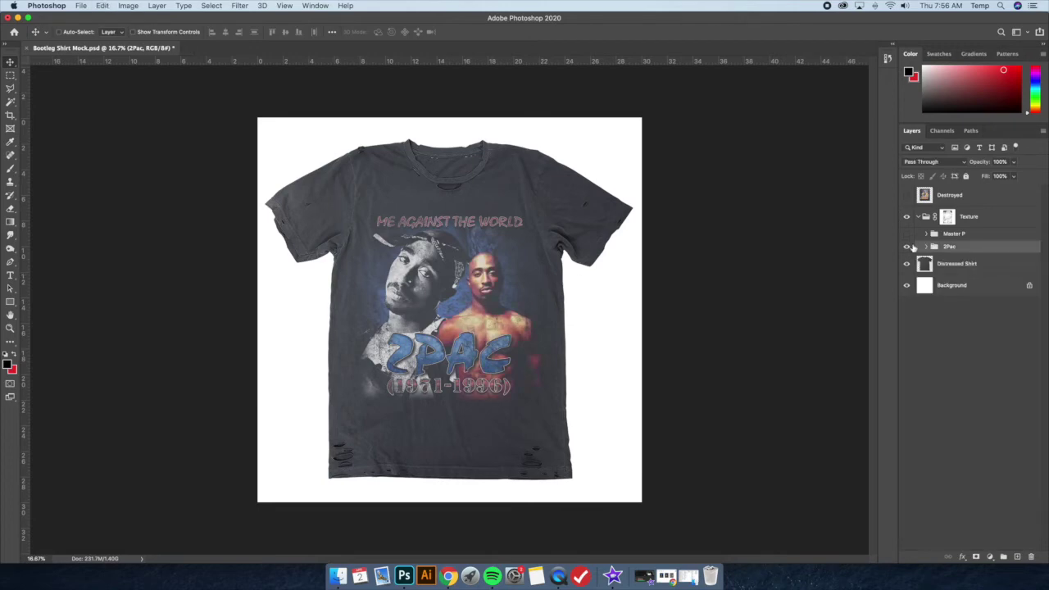
click(906, 246)
click(906, 233)
click(926, 234)
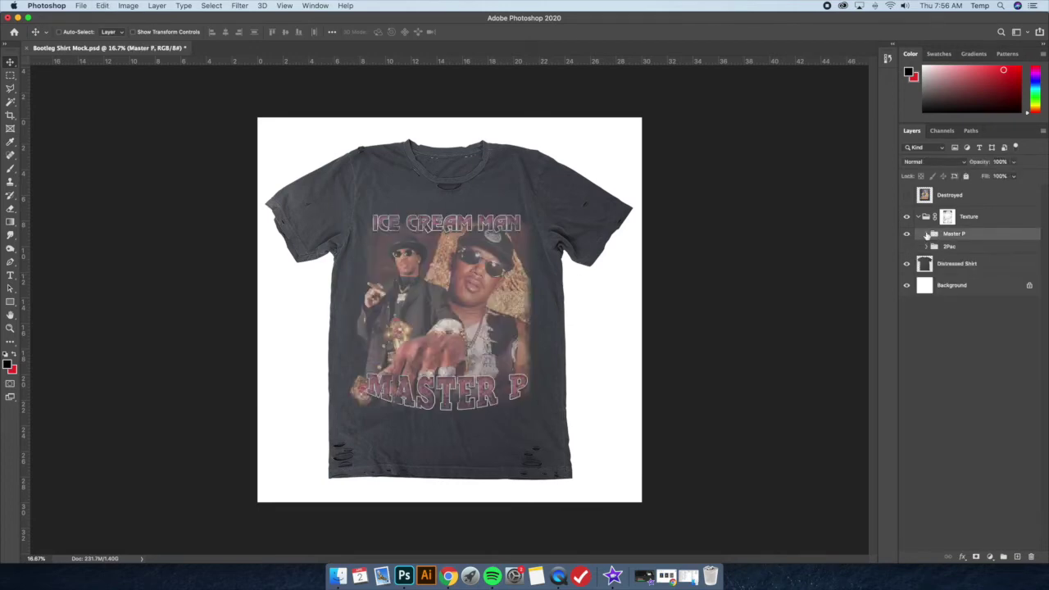
click(982, 295)
Apply the Bootleg Rap 06 Selective Color preset to Master P Front.
click(128, 6)
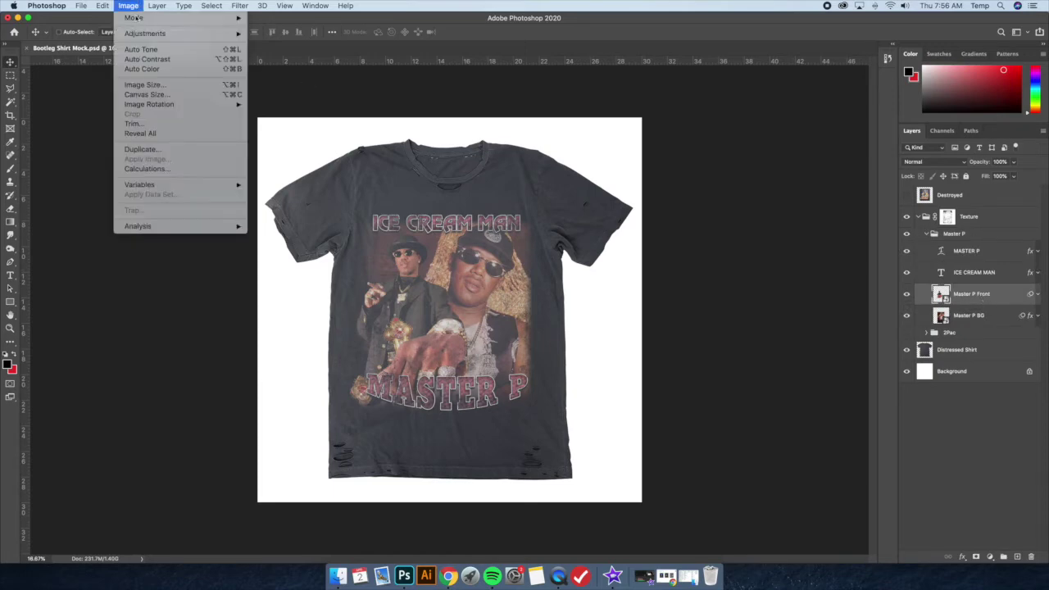
mouse_move(144, 35)
click(299, 192)
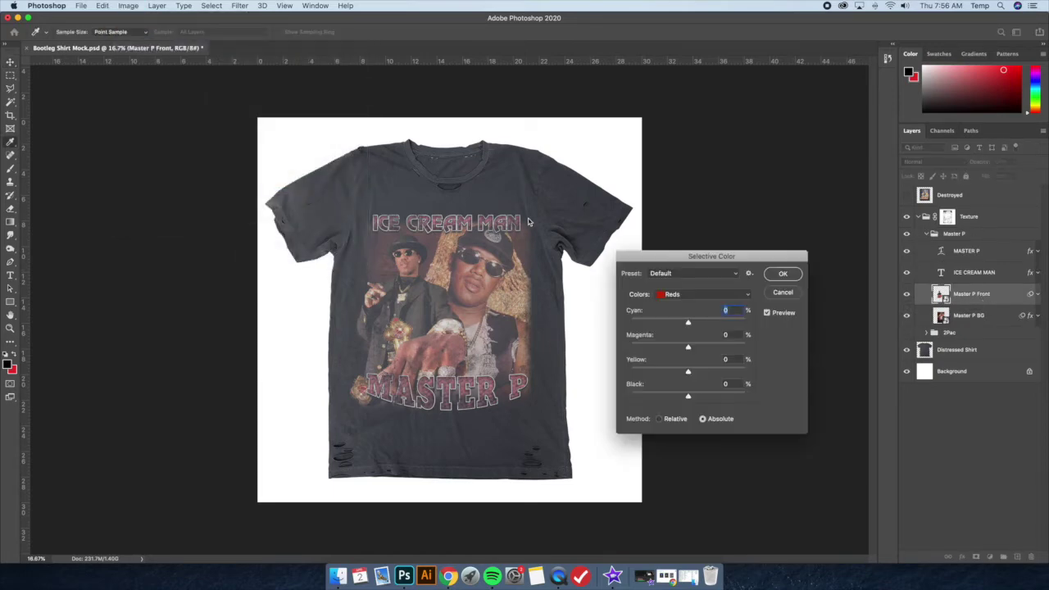
click(674, 272)
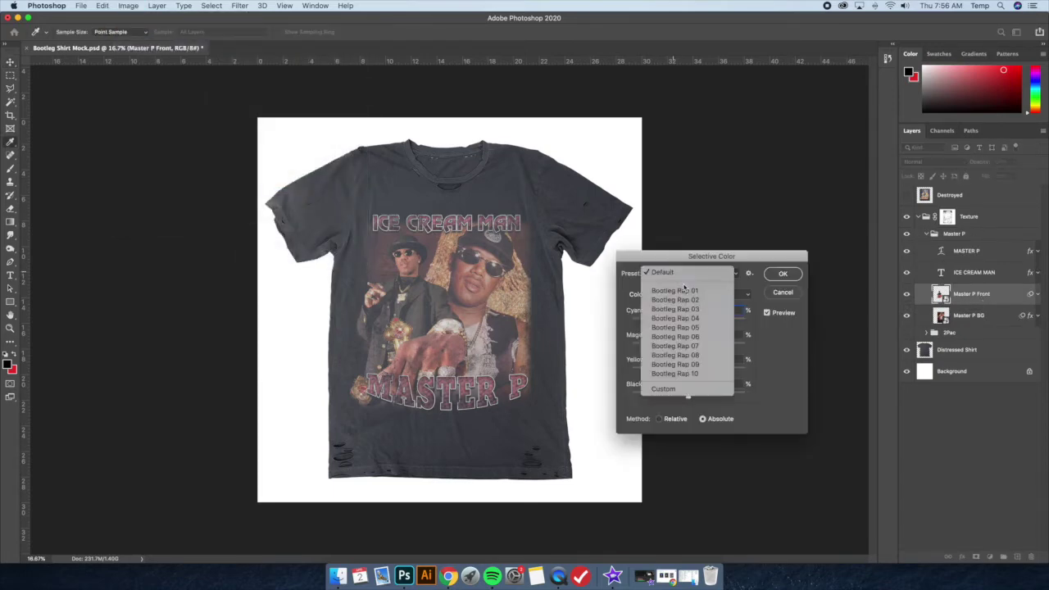
click(691, 336)
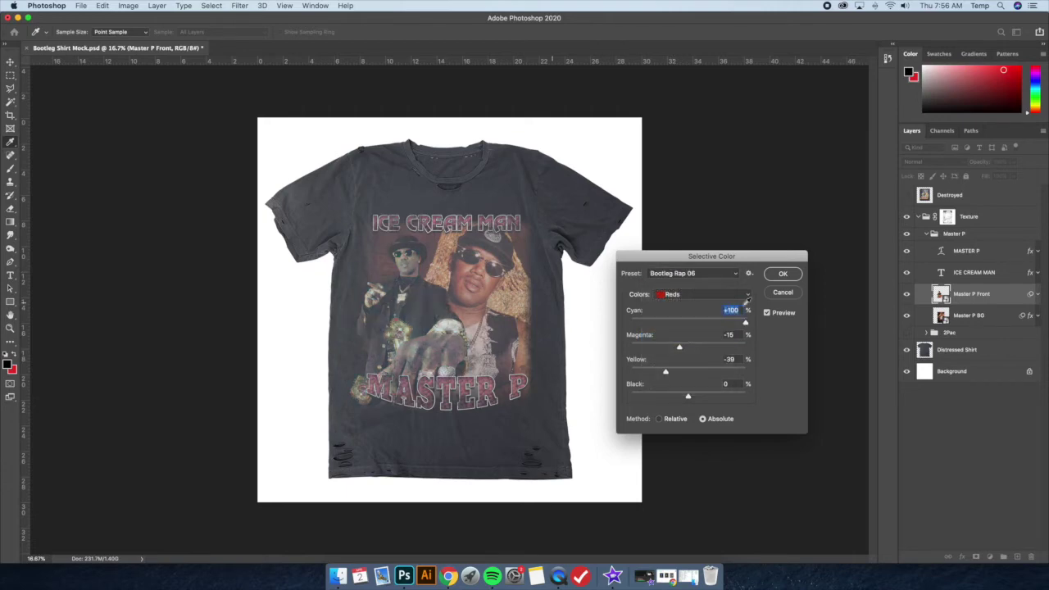
click(783, 274)
Apply Bootleg Rap 06 to Master P BG, then undo it to compare.
click(969, 316)
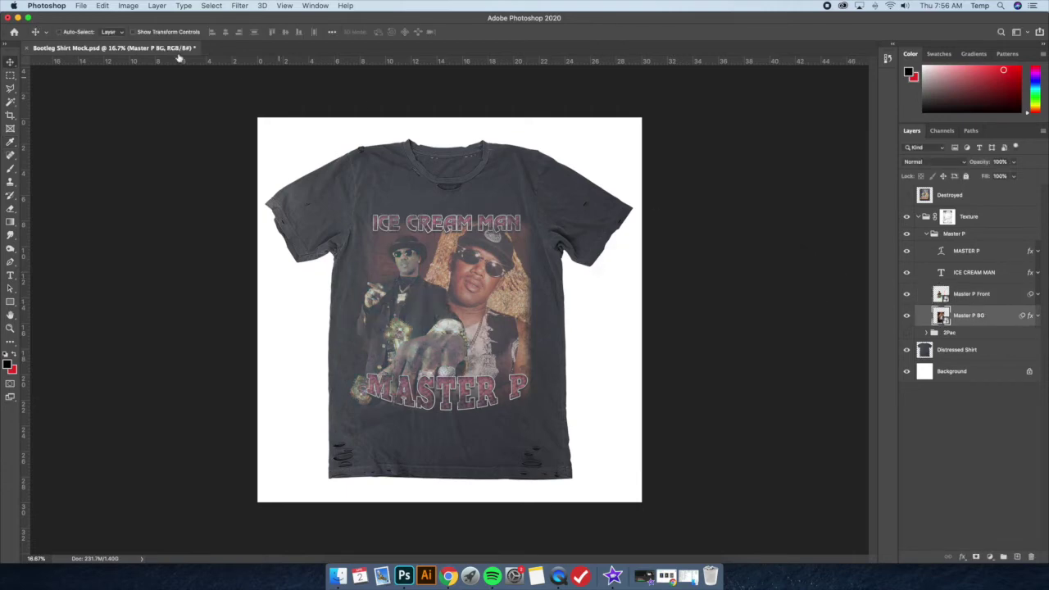
click(129, 6)
mouse_move(146, 33)
click(305, 192)
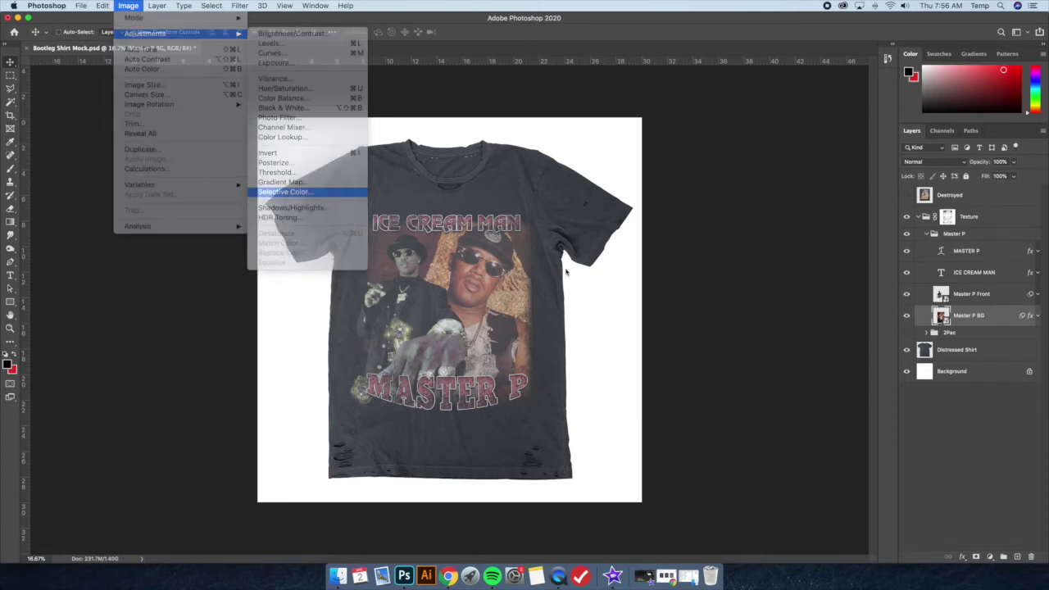
click(682, 276)
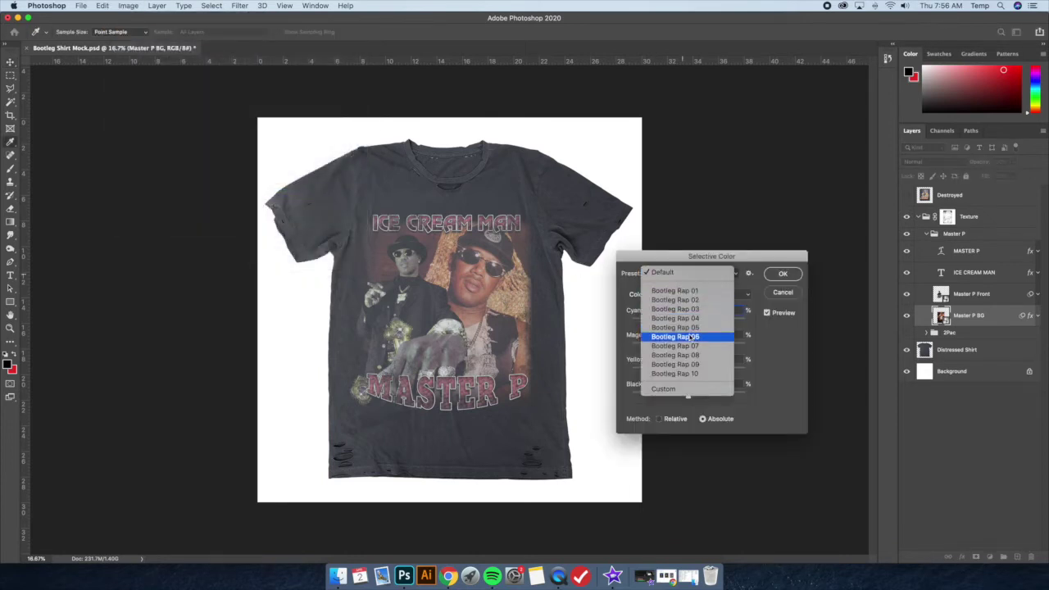
click(688, 336)
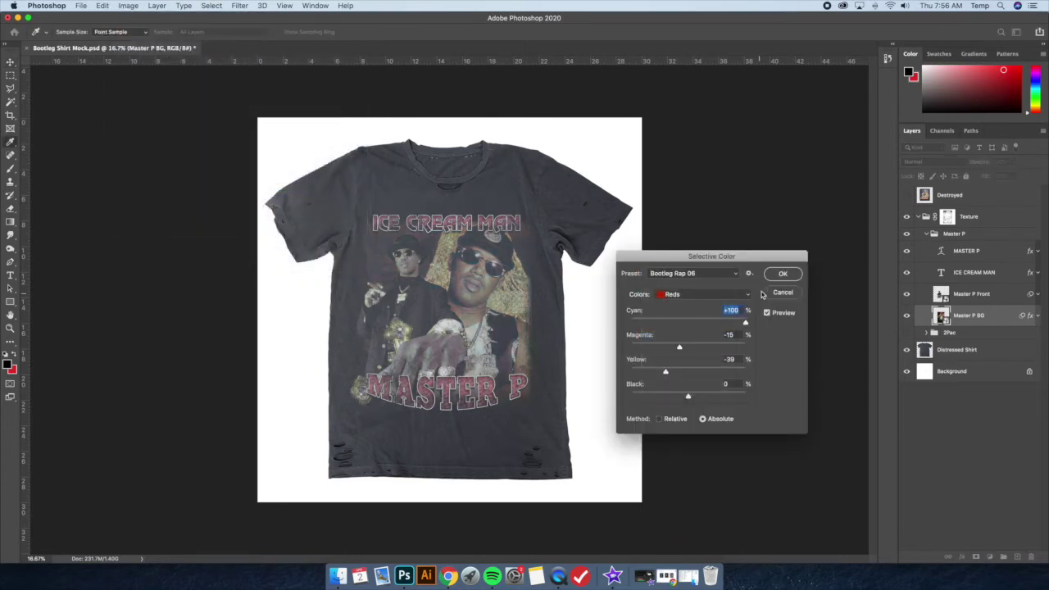
key(Return)
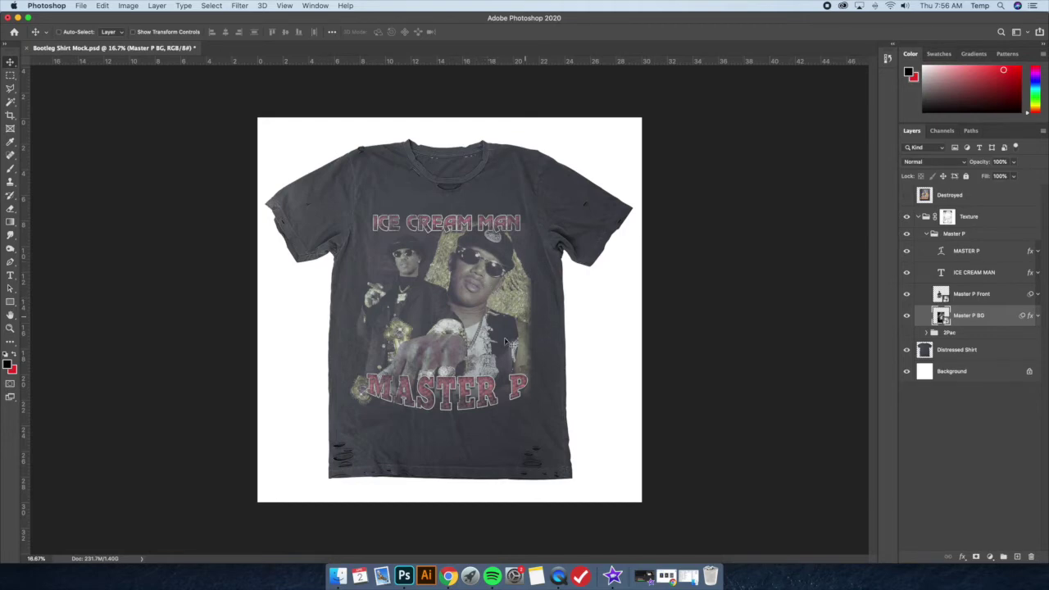
key(super+z)
key(super+z)
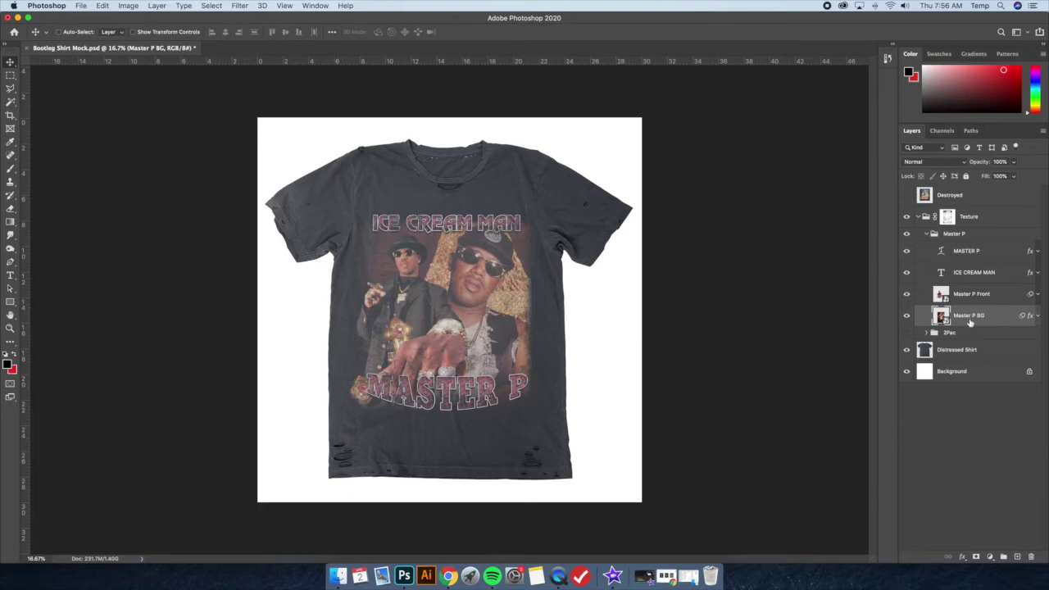
click(926, 234)
Hide the Master P group, show and expand 2Pac, and select the 2Pac Front layer.
click(906, 234)
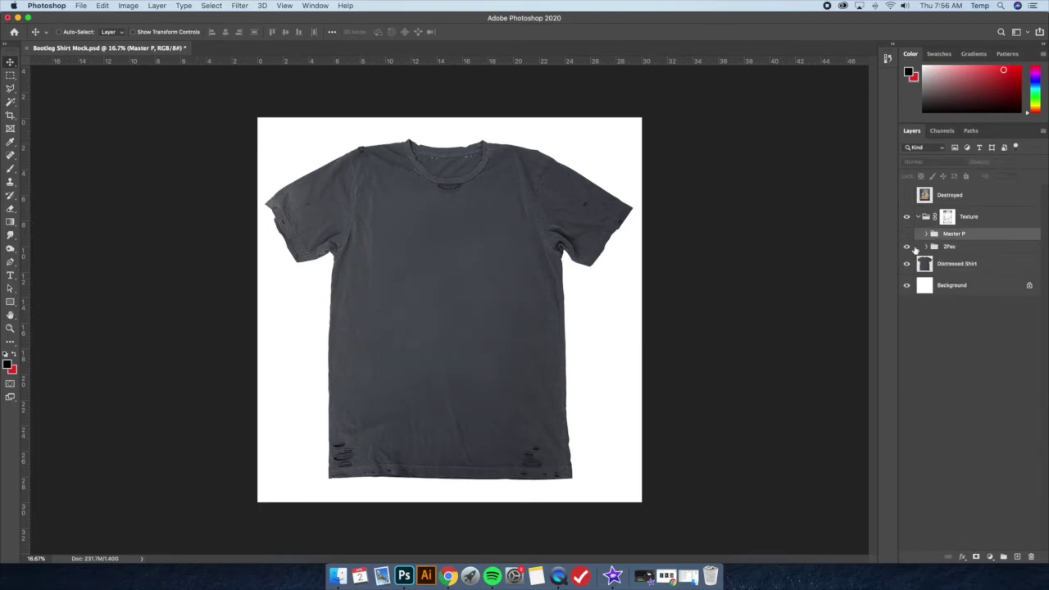
click(906, 247)
click(926, 246)
click(983, 330)
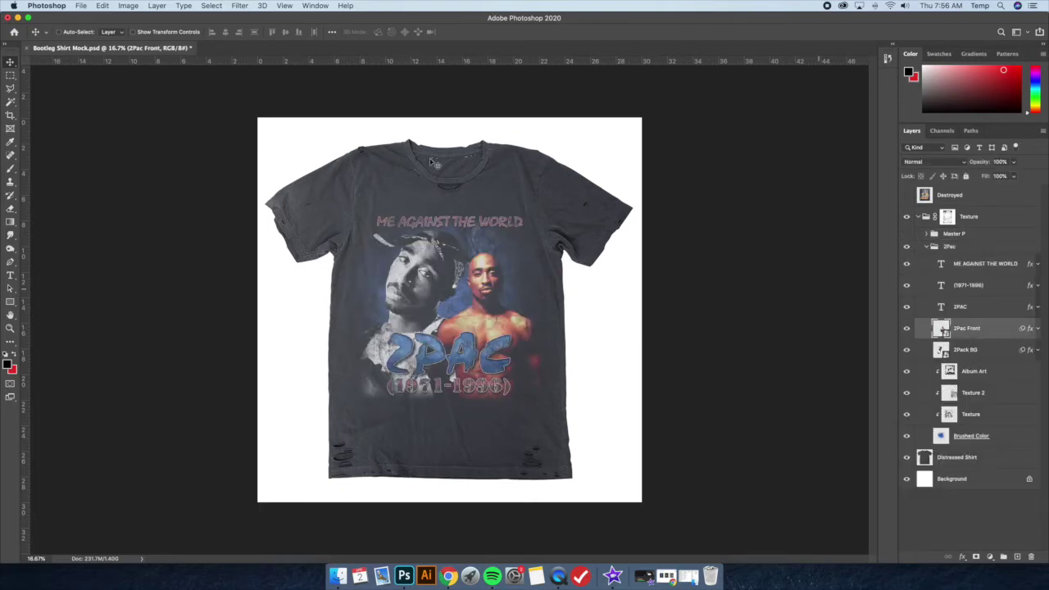
Recolour 2Pac Front with the Bootleg Rap 07 Selective Color preset.
click(128, 5)
mouse_move(156, 33)
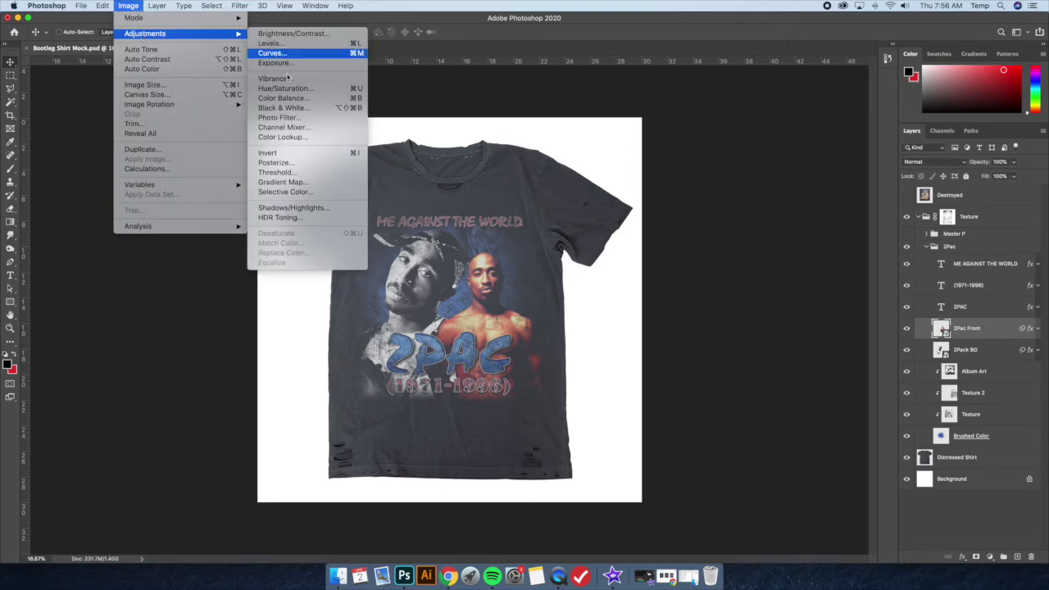
click(310, 194)
click(695, 274)
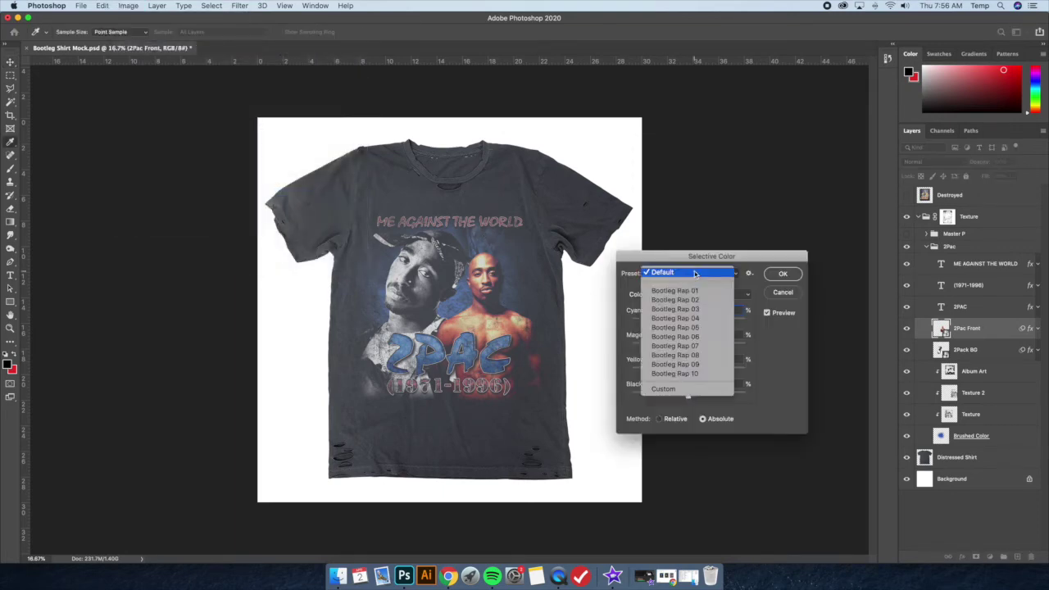
click(671, 352)
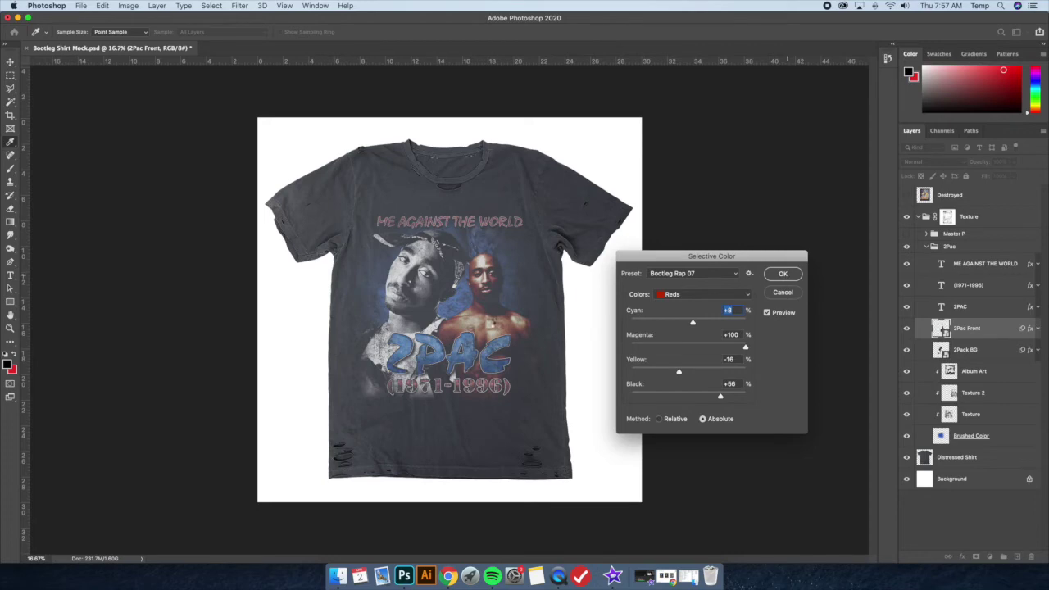
key(Return)
Apply the Bootleg Rap 07 Selective Color preset to 2Pac Front a second time.
click(129, 6)
mouse_move(141, 37)
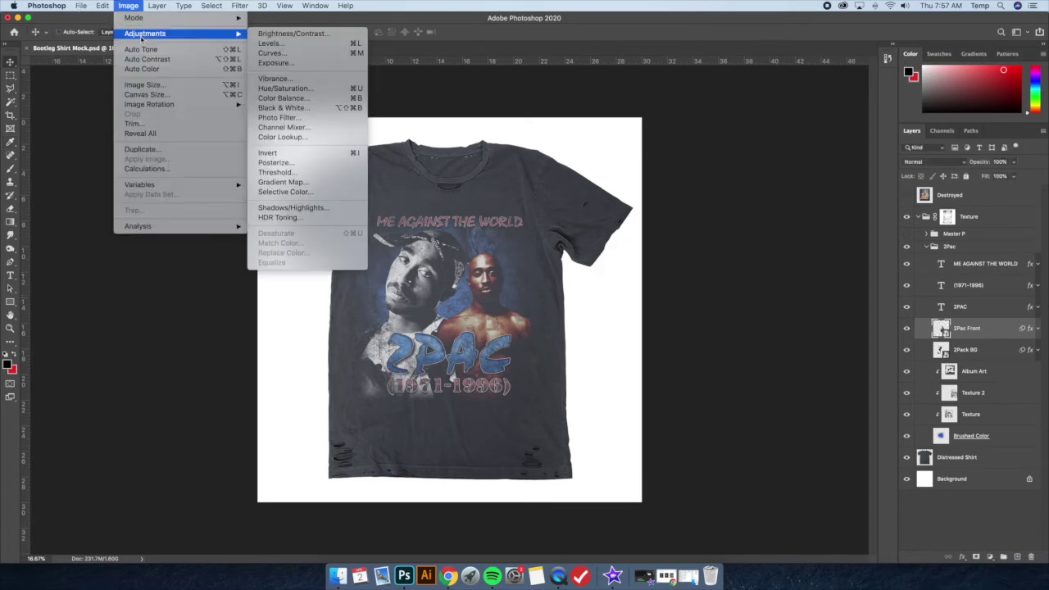
click(284, 191)
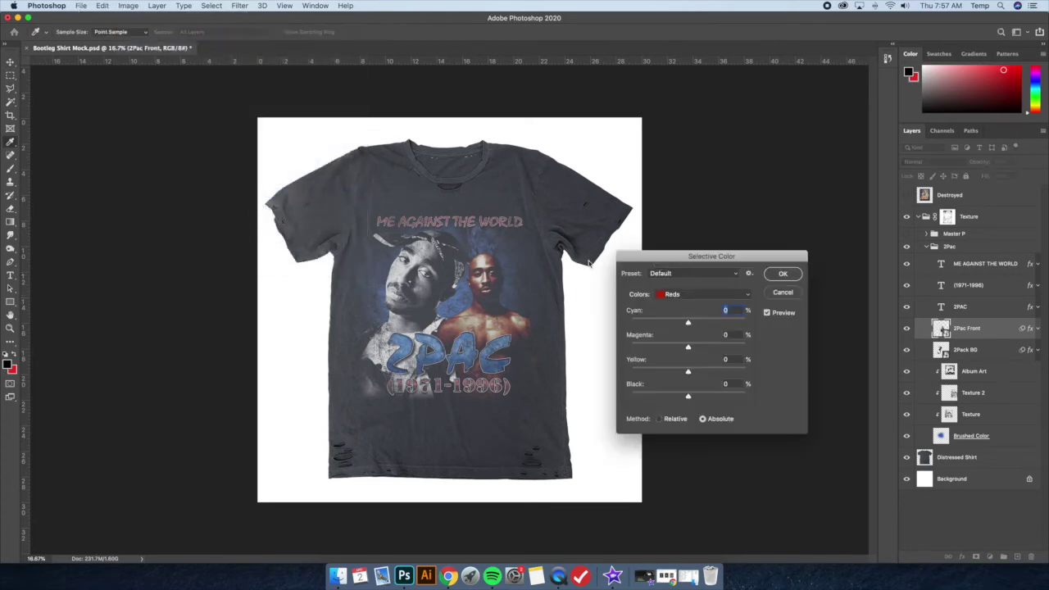
click(676, 277)
click(679, 279)
click(680, 280)
click(694, 343)
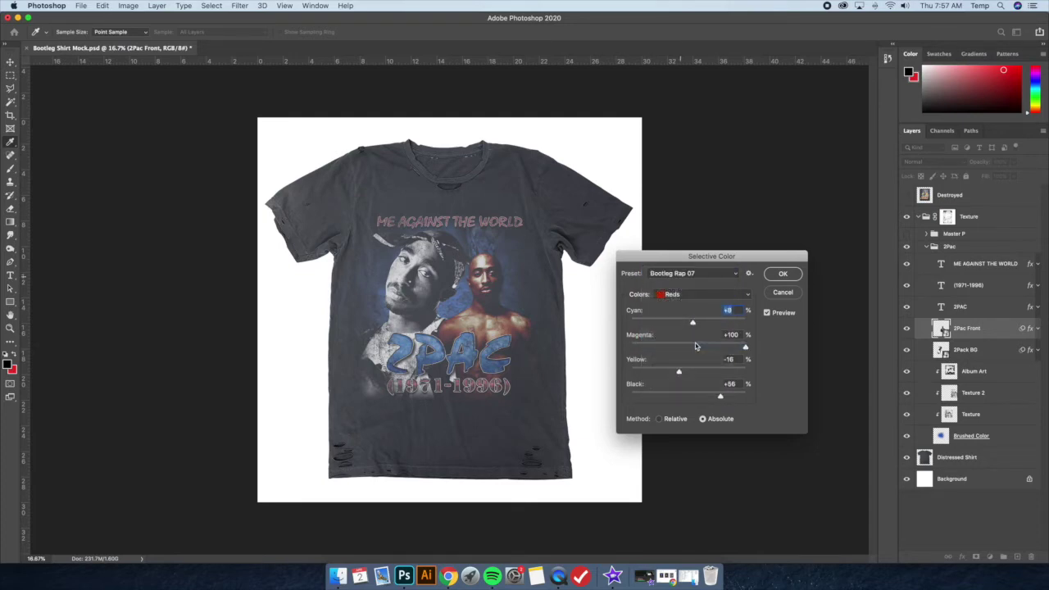
key(Return)
Recolour 2Pack BG with Bootleg Rap 07 after trying Bootleg Rap 08, then undo to compare.
click(987, 350)
click(129, 6)
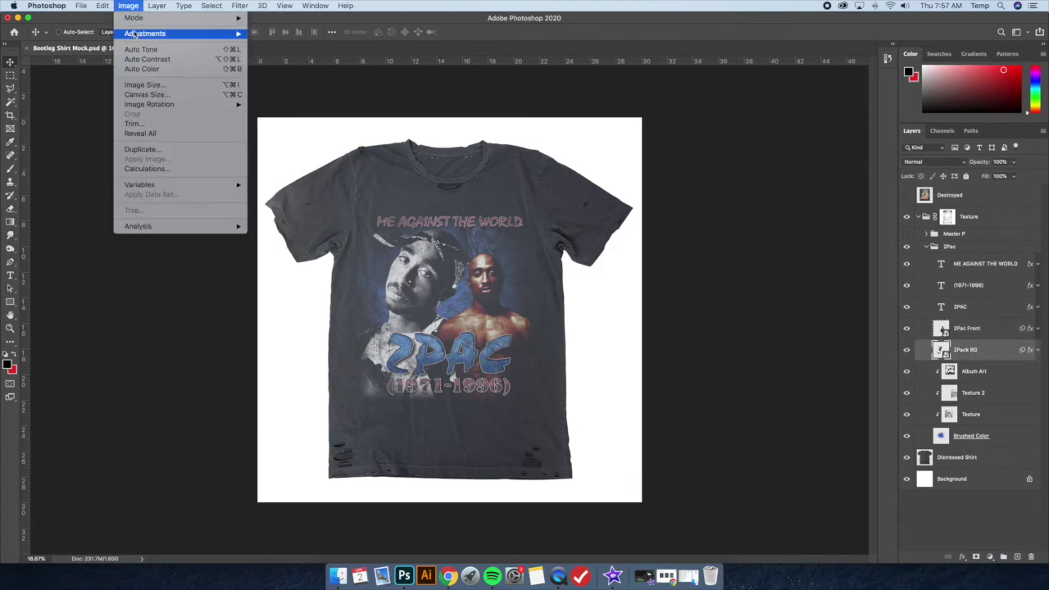
mouse_move(135, 32)
click(303, 191)
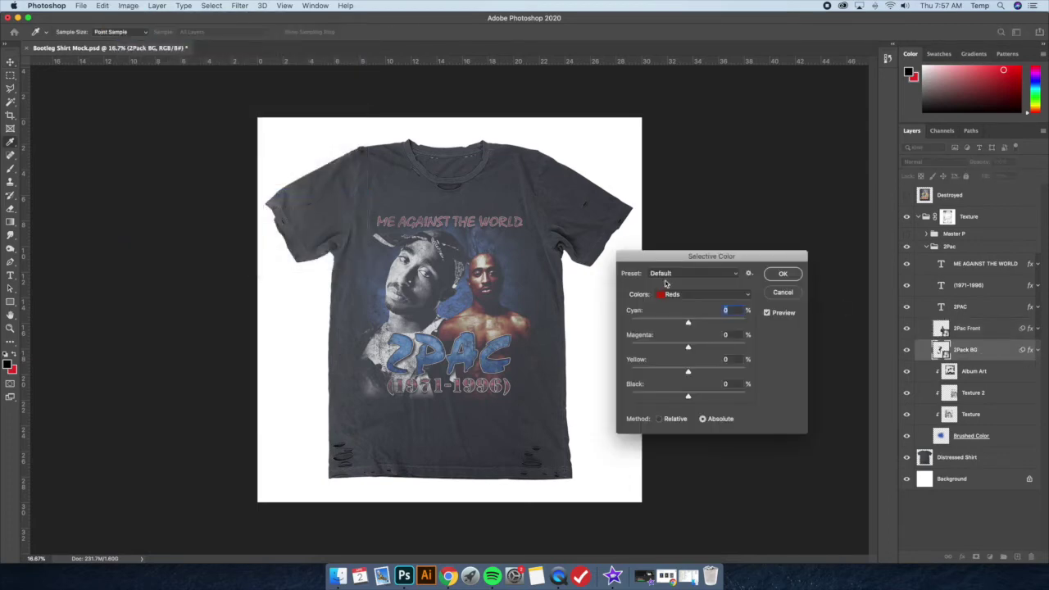
click(671, 274)
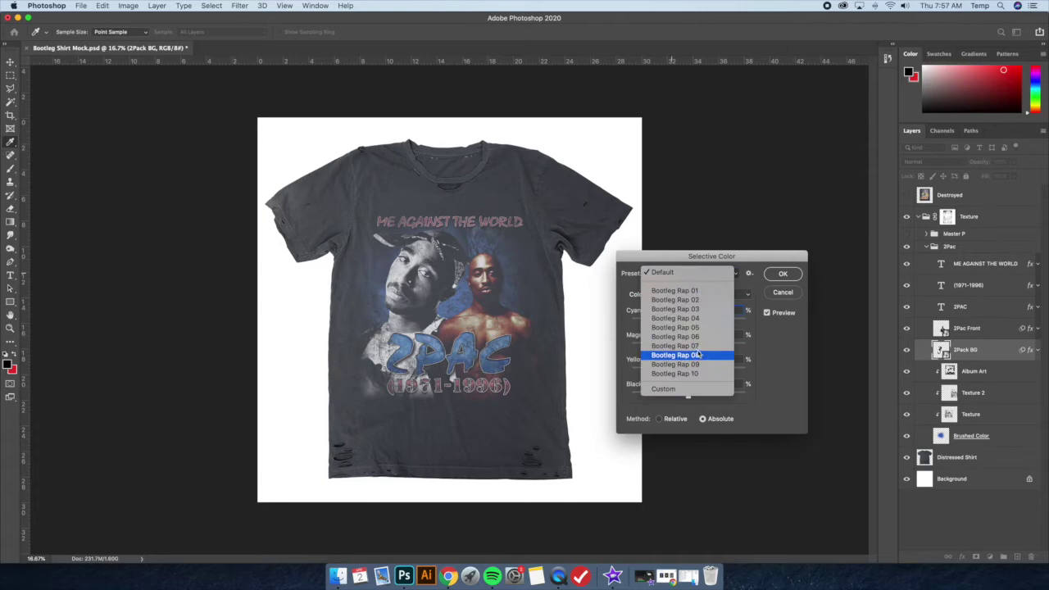
click(698, 351)
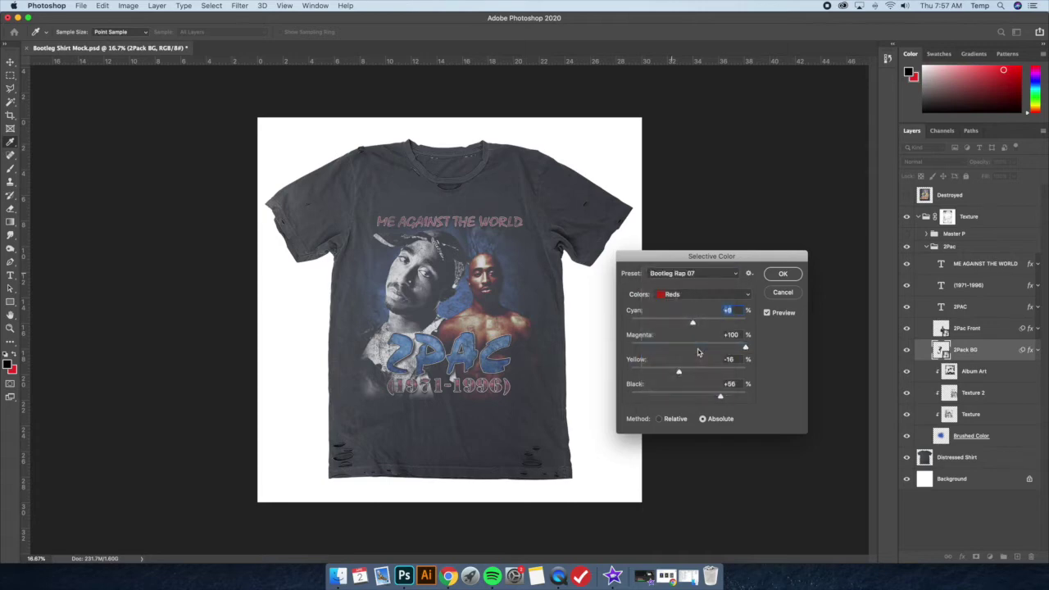
click(697, 278)
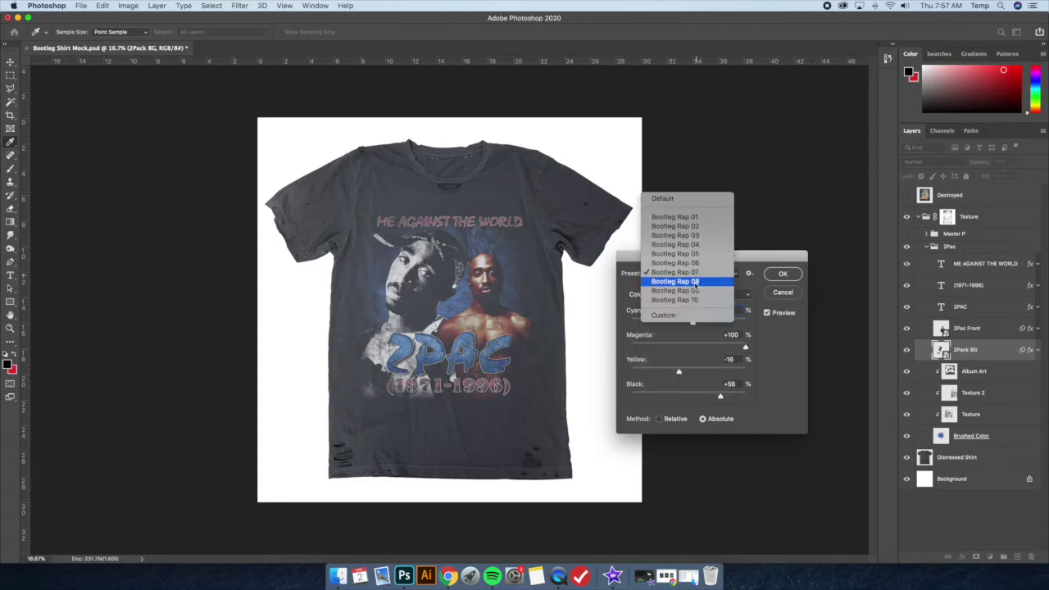
click(694, 282)
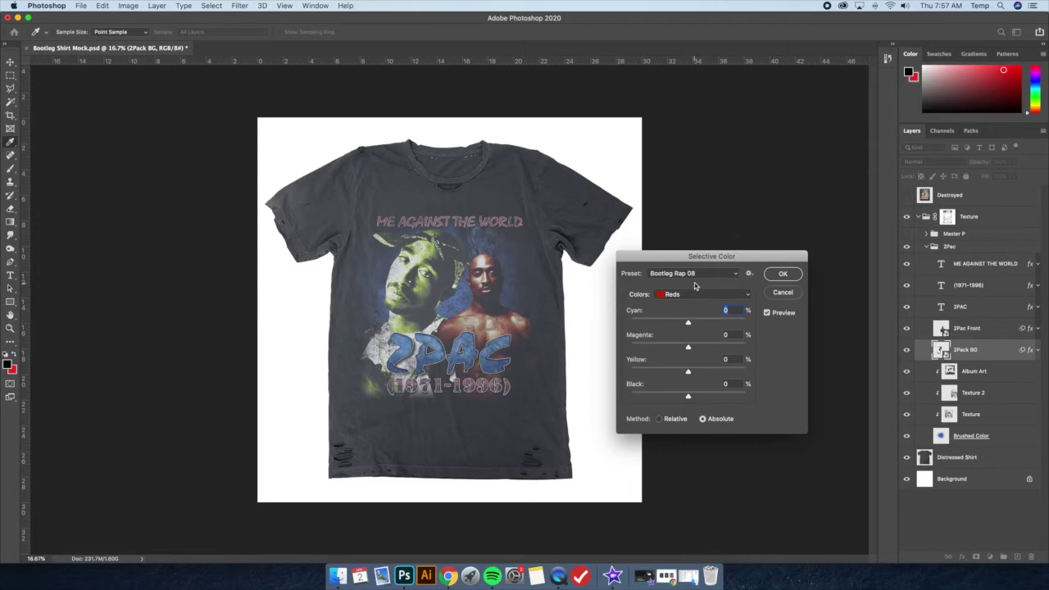
click(695, 278)
click(696, 268)
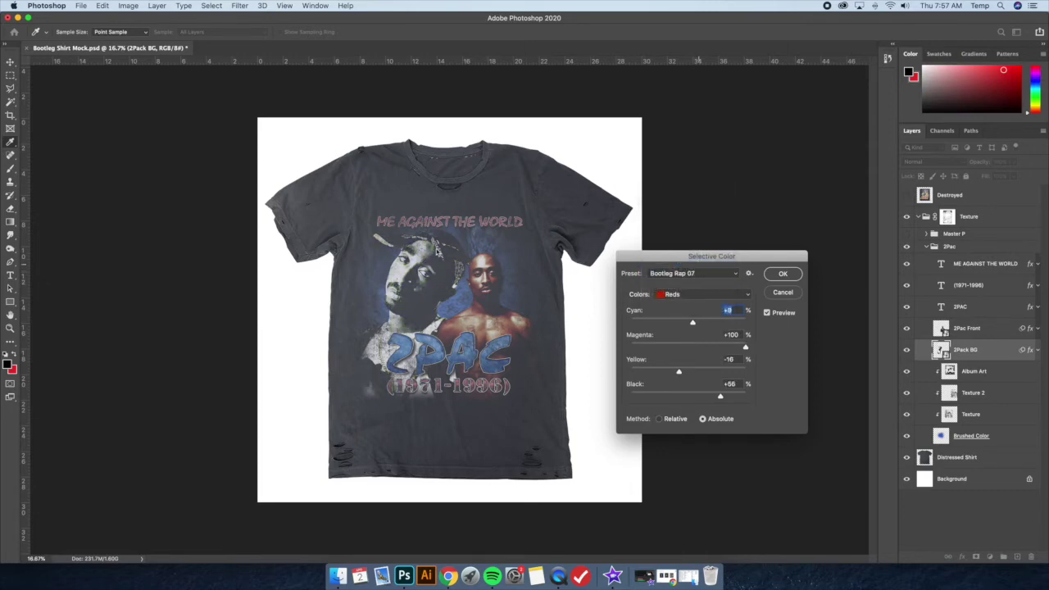
key(Return)
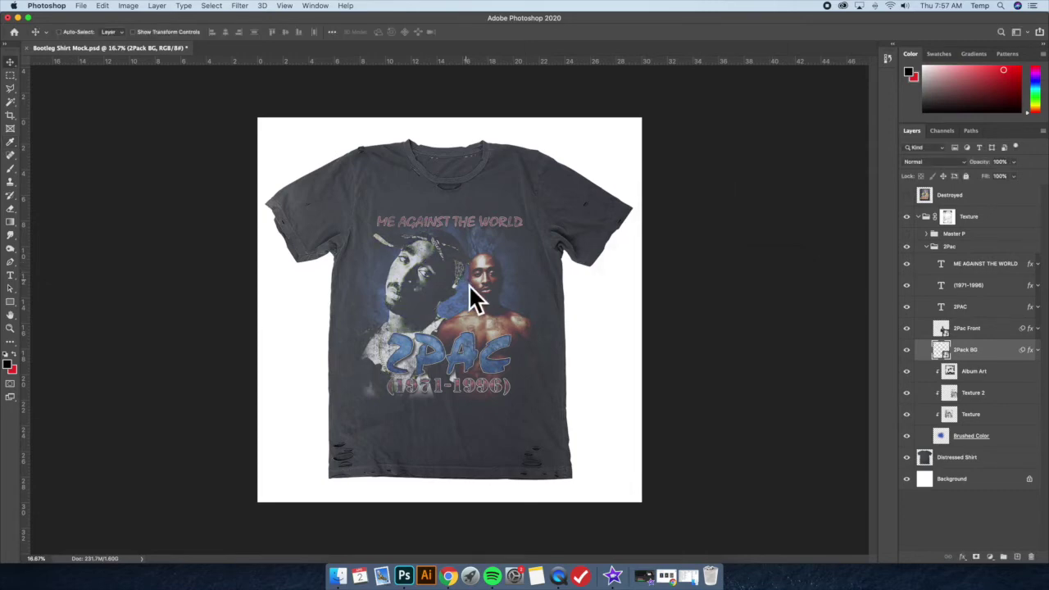
key(super+z)
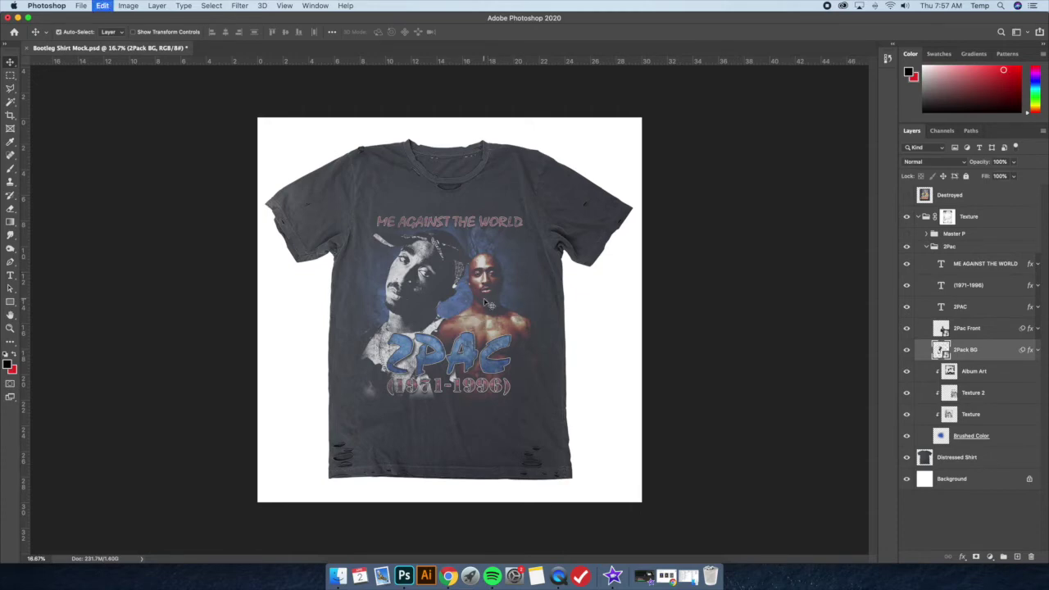
Hide the 2Pac group, show and expand Master P, and select Master P Front.
click(926, 245)
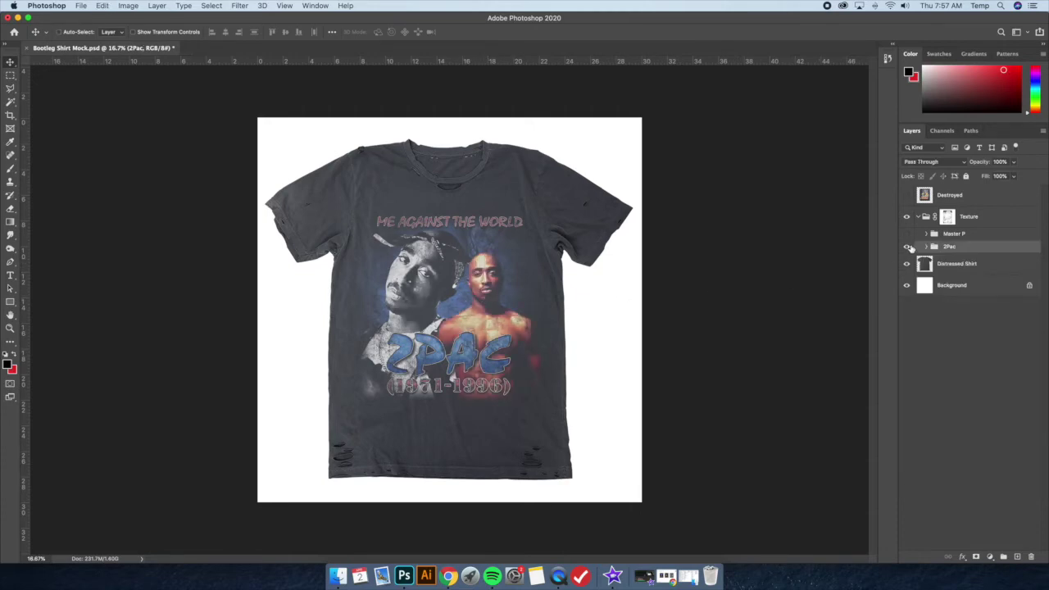
click(906, 246)
click(907, 235)
click(925, 234)
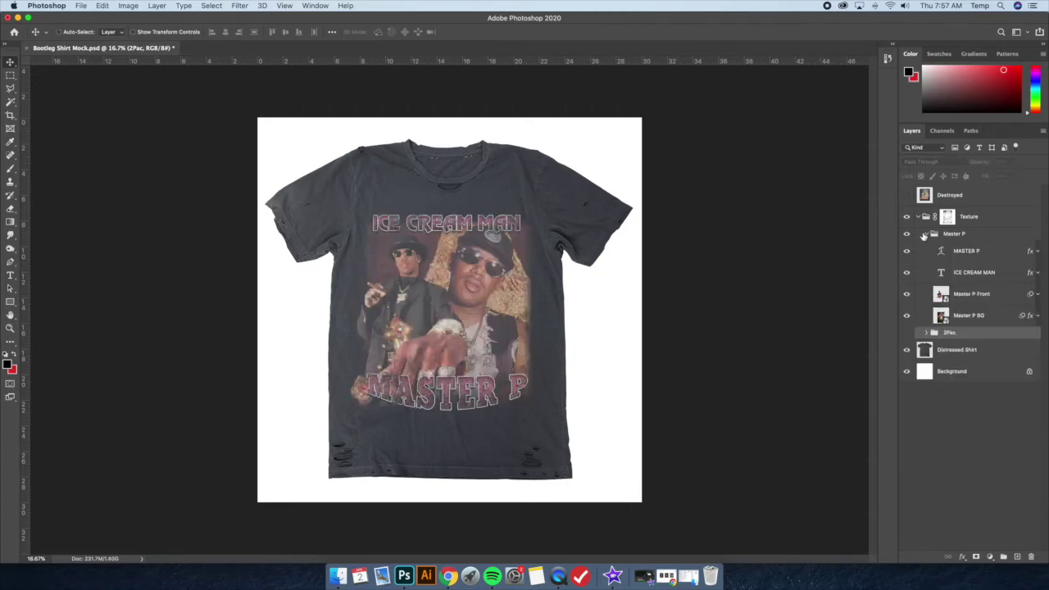
click(983, 295)
Recolour Master P Front with the Bootleg Rap 07 Selective Color preset.
click(128, 6)
mouse_move(164, 34)
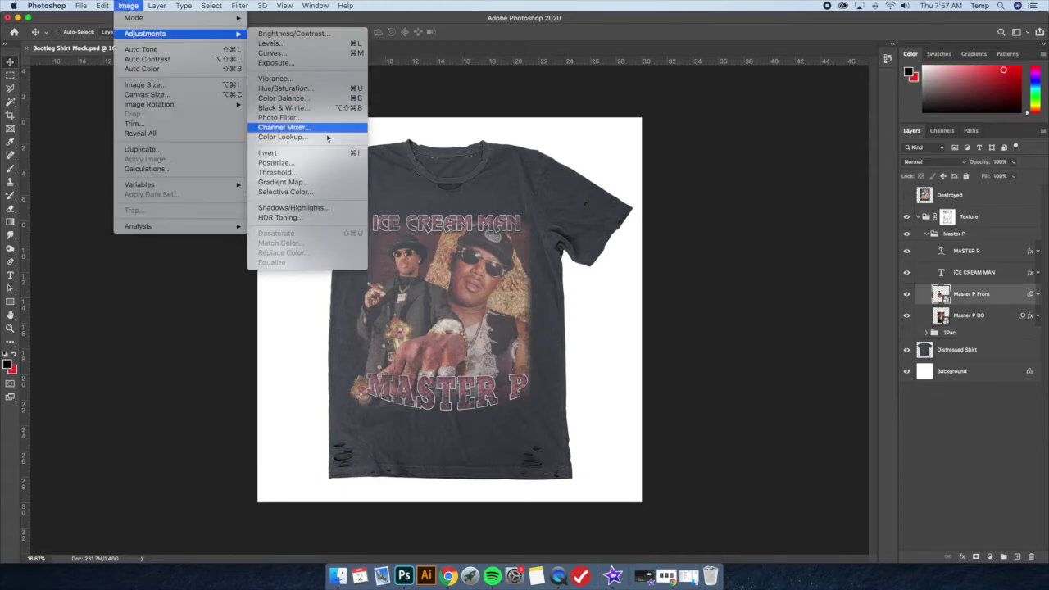
click(297, 193)
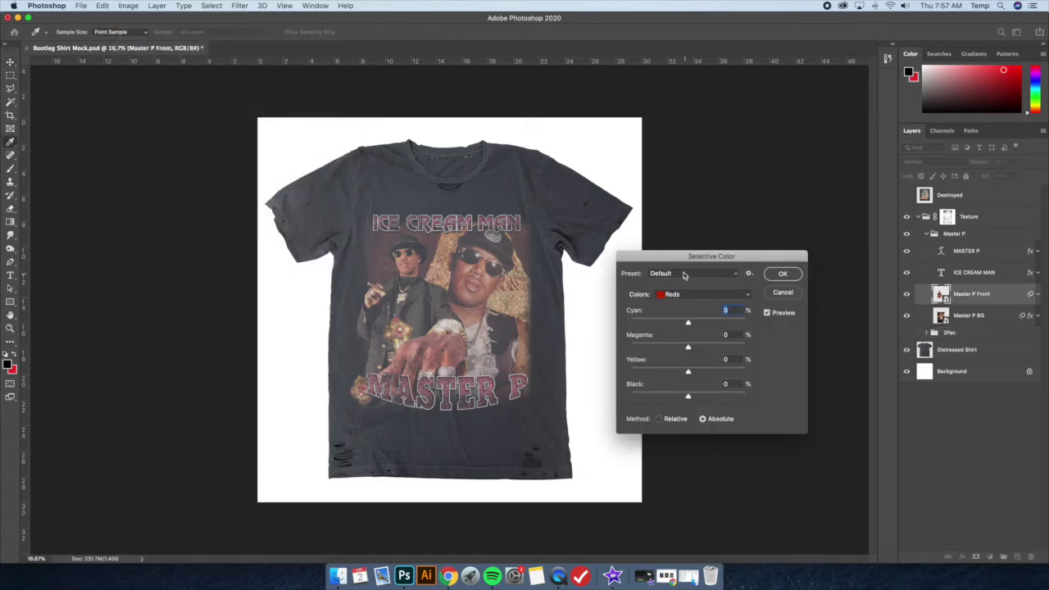
click(684, 274)
click(694, 347)
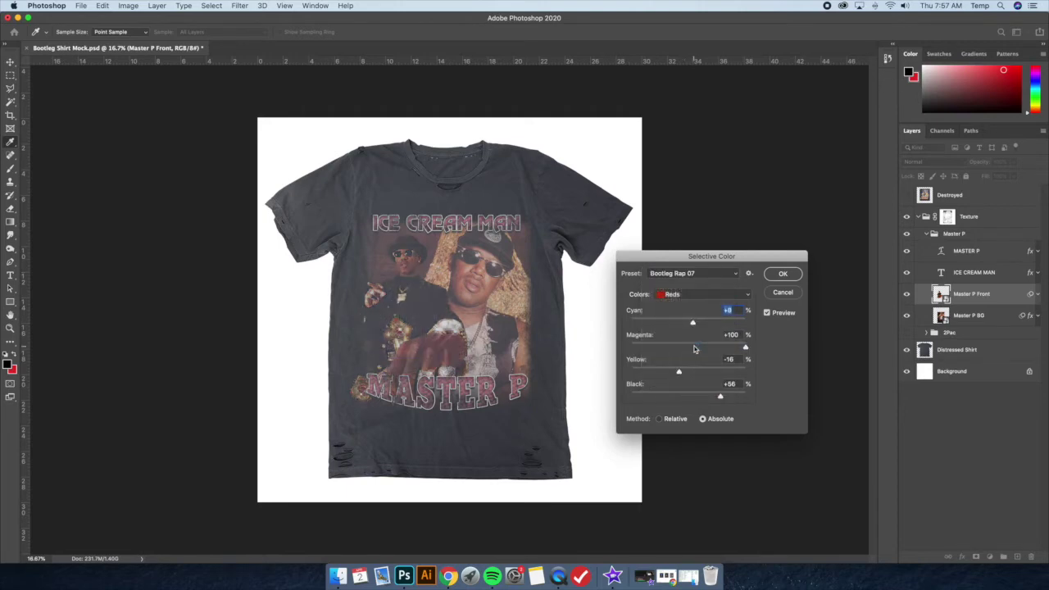
key(Return)
Apply Bootleg Rap 07 to Master P BG, then undo and redo to compare.
key(v)
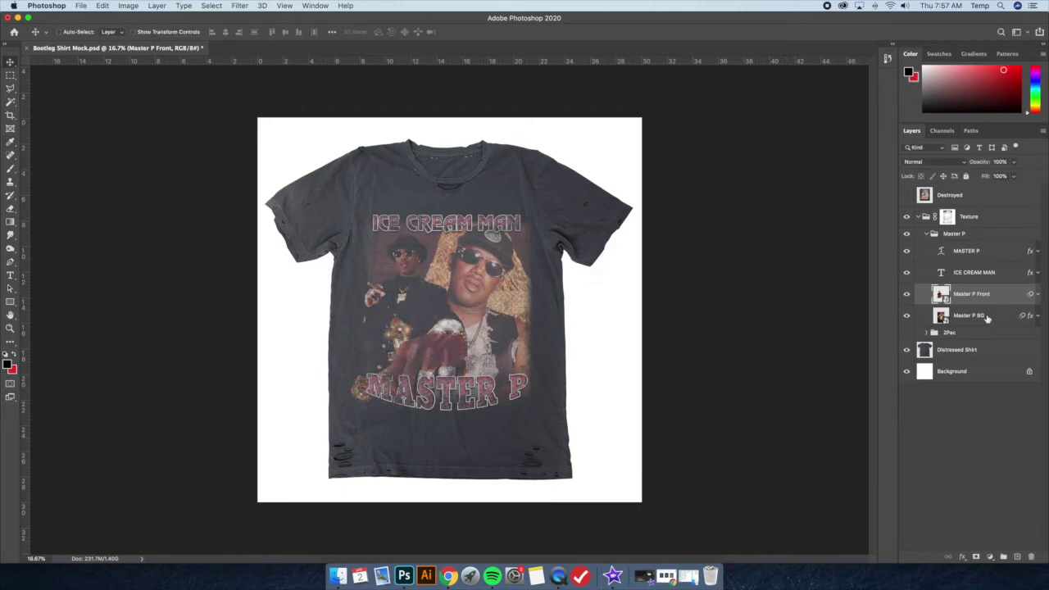
click(968, 314)
click(101, 6)
mouse_move(148, 34)
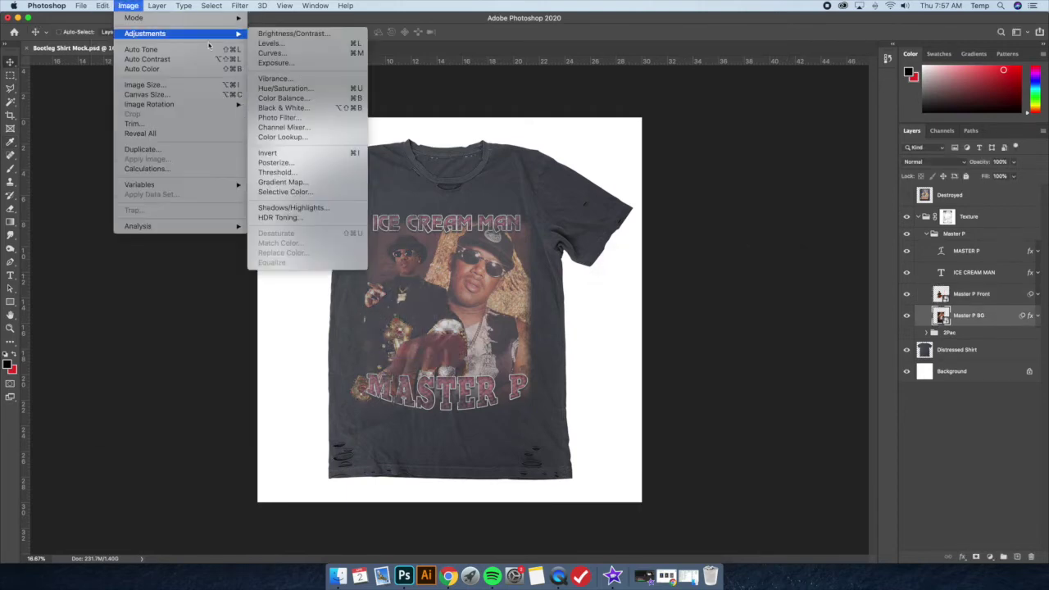
click(293, 193)
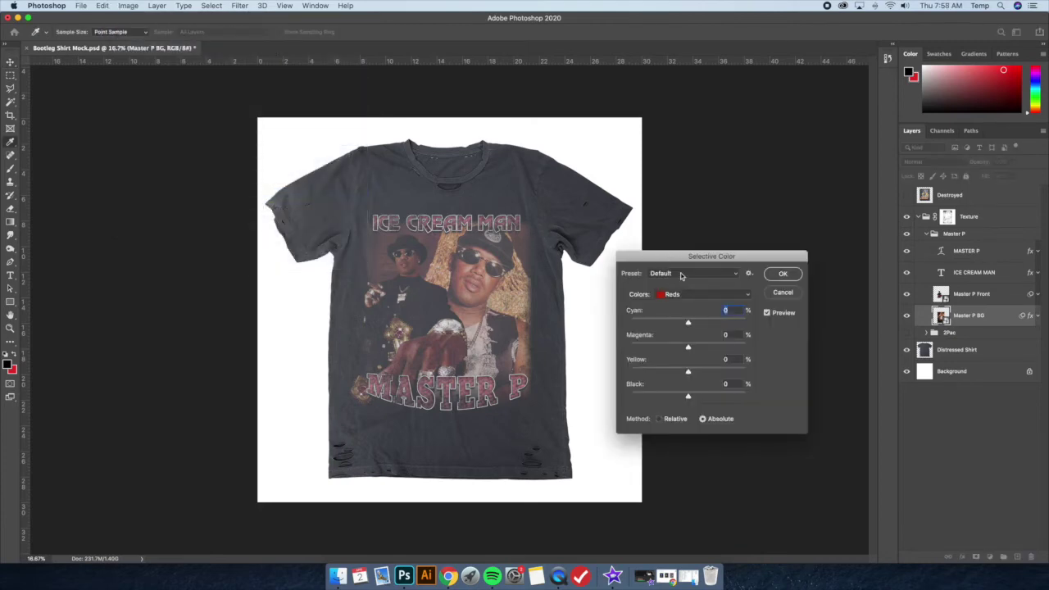
click(680, 274)
click(703, 349)
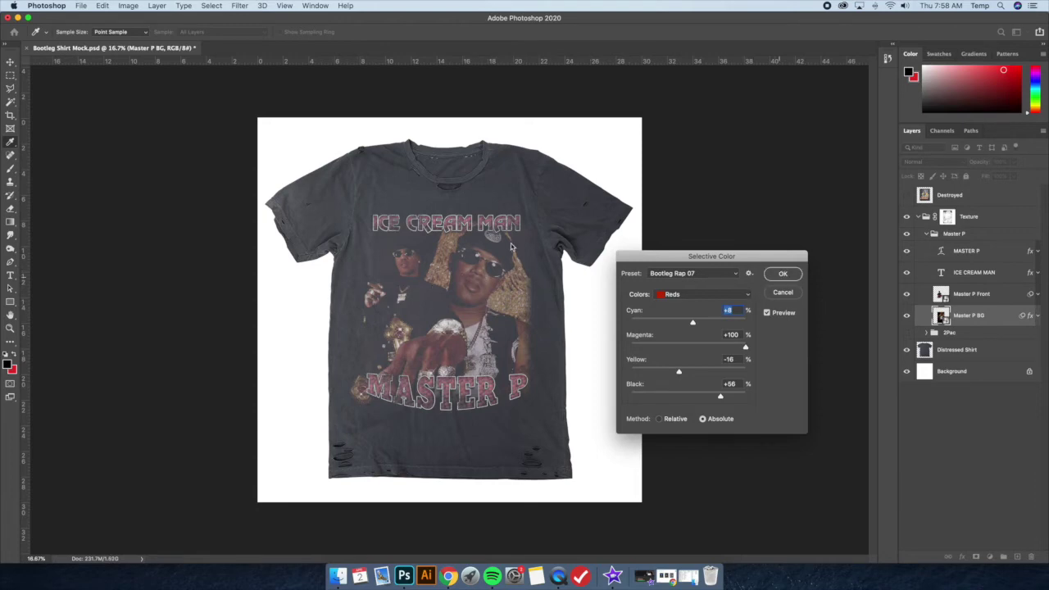
key(Return)
key(super+z)
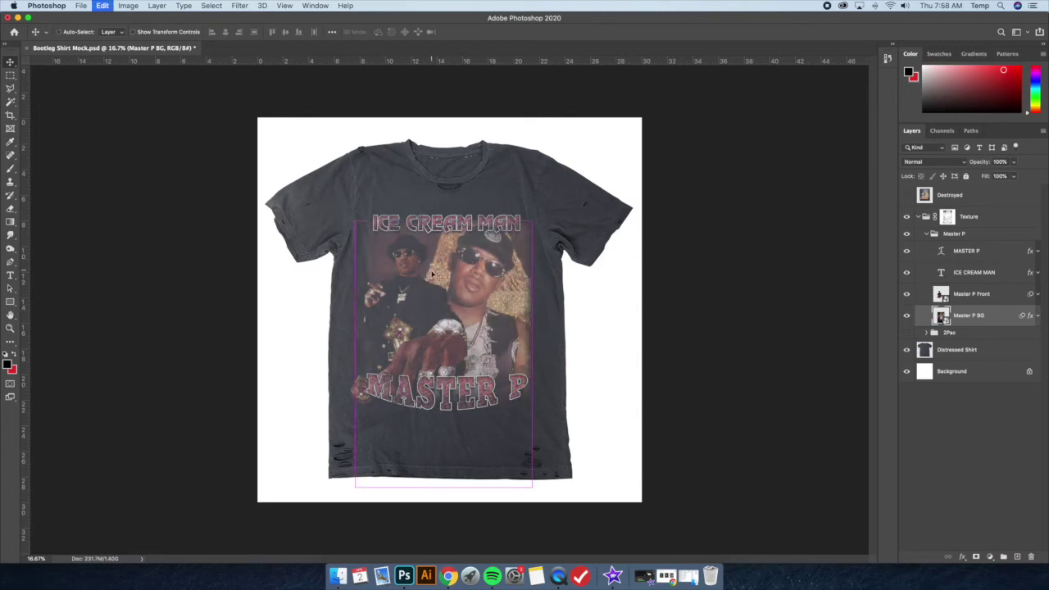
key(super+shift+z)
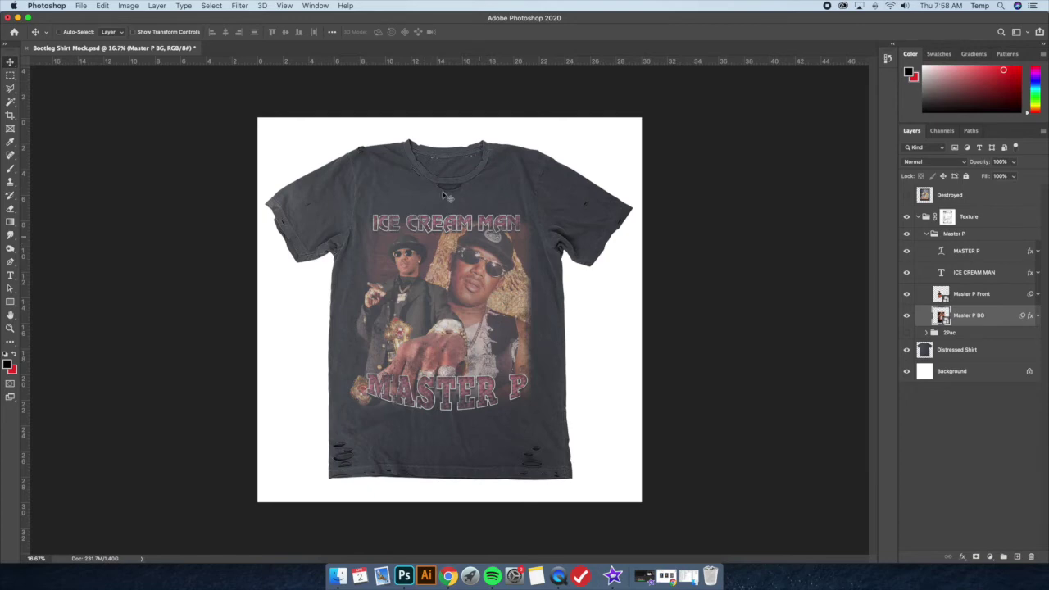
Hide the Master P group, show and expand 2Pac, and select 2Pac Front.
click(927, 234)
click(906, 234)
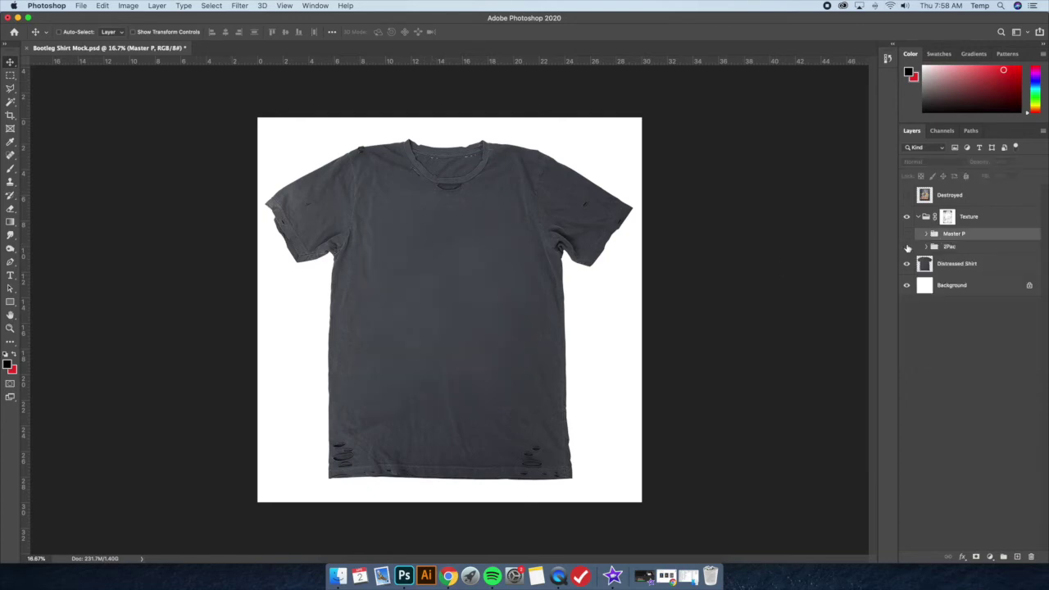
click(927, 247)
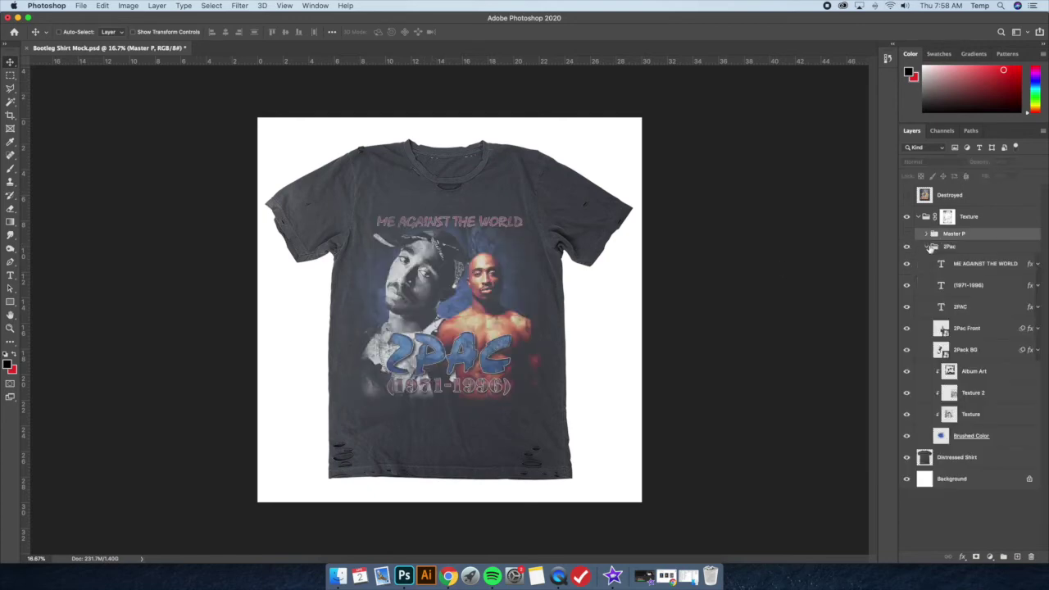
click(971, 329)
Apply Bootleg Rap 08 to 2Pac Front, undo to compare, then hide the 2Pac group.
click(129, 6)
mouse_move(172, 34)
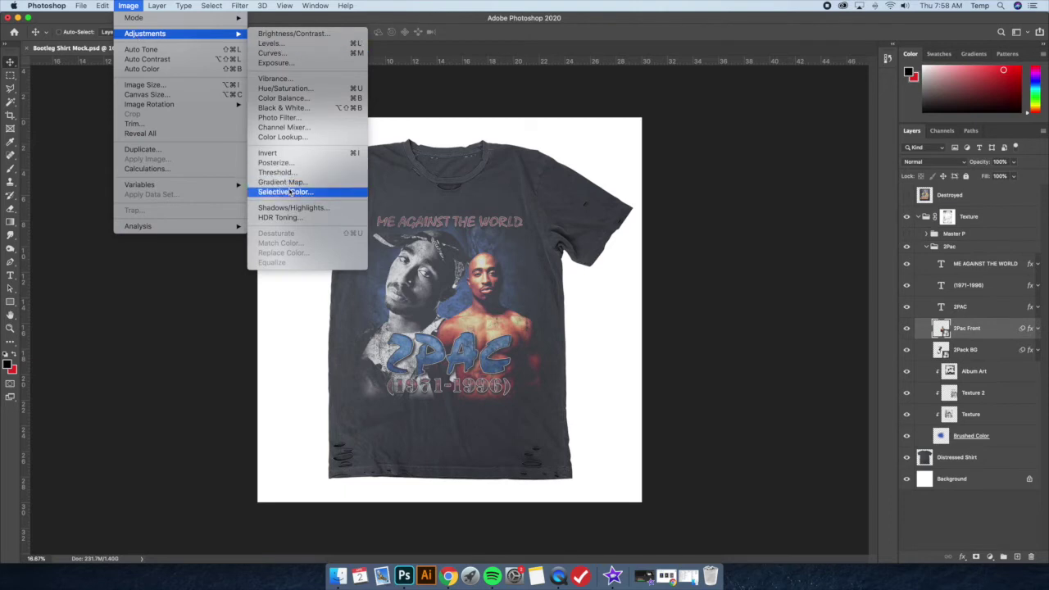
click(286, 191)
click(681, 273)
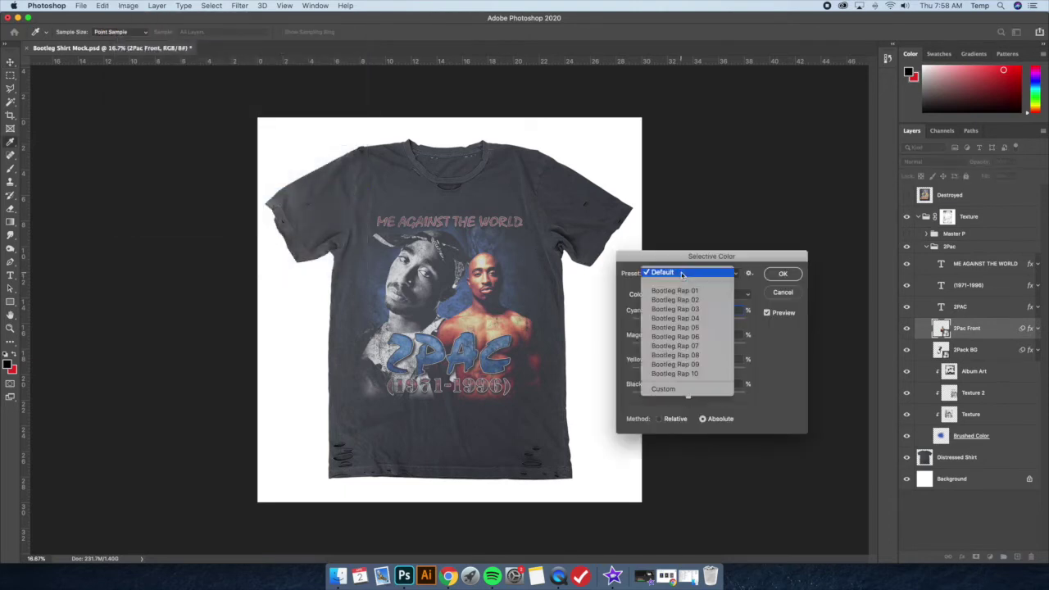
click(695, 356)
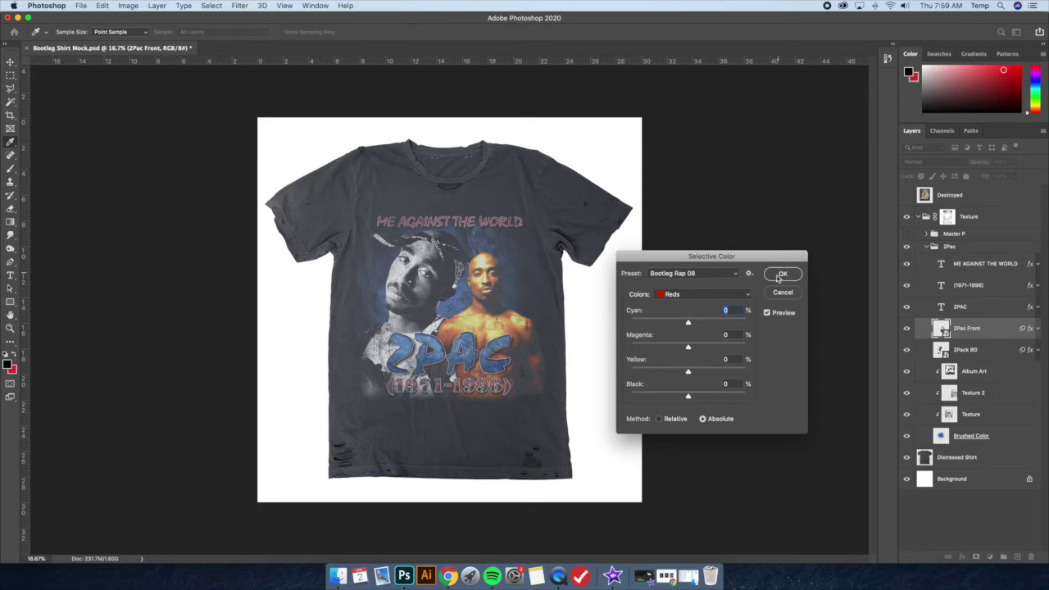
key(Return)
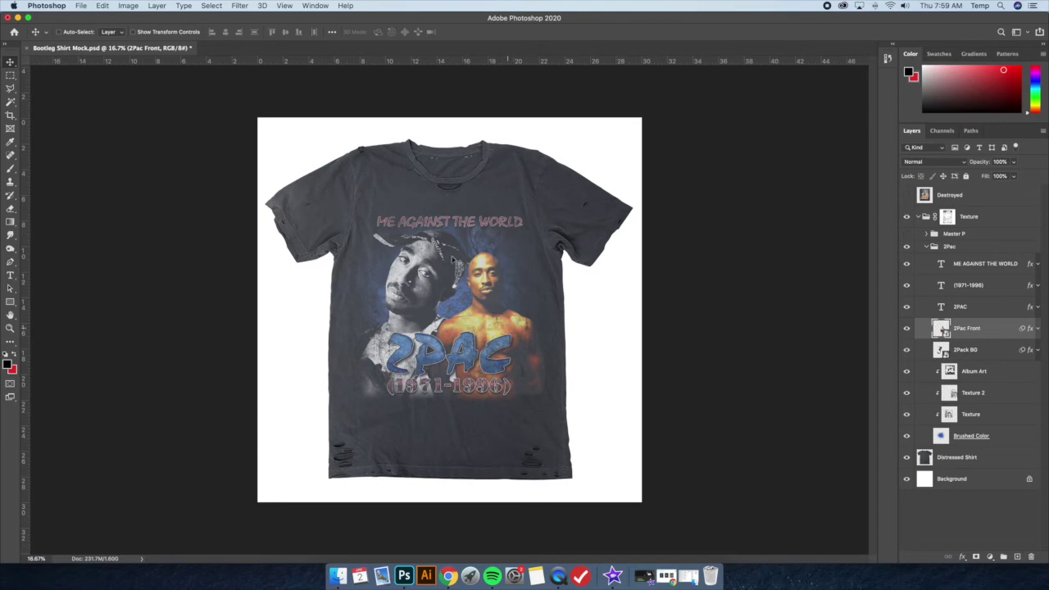
key(super+z)
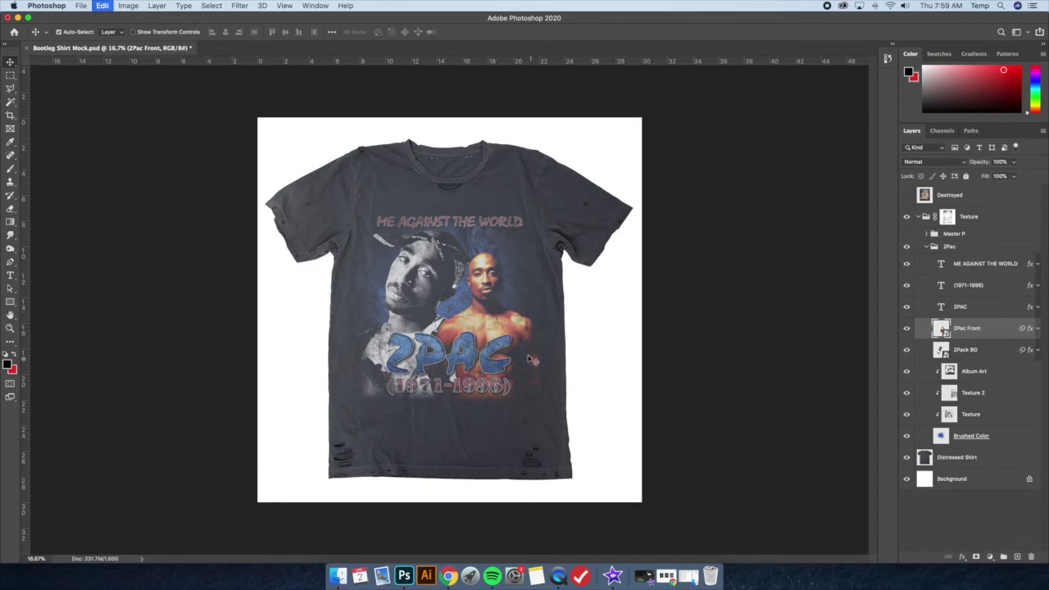
click(927, 246)
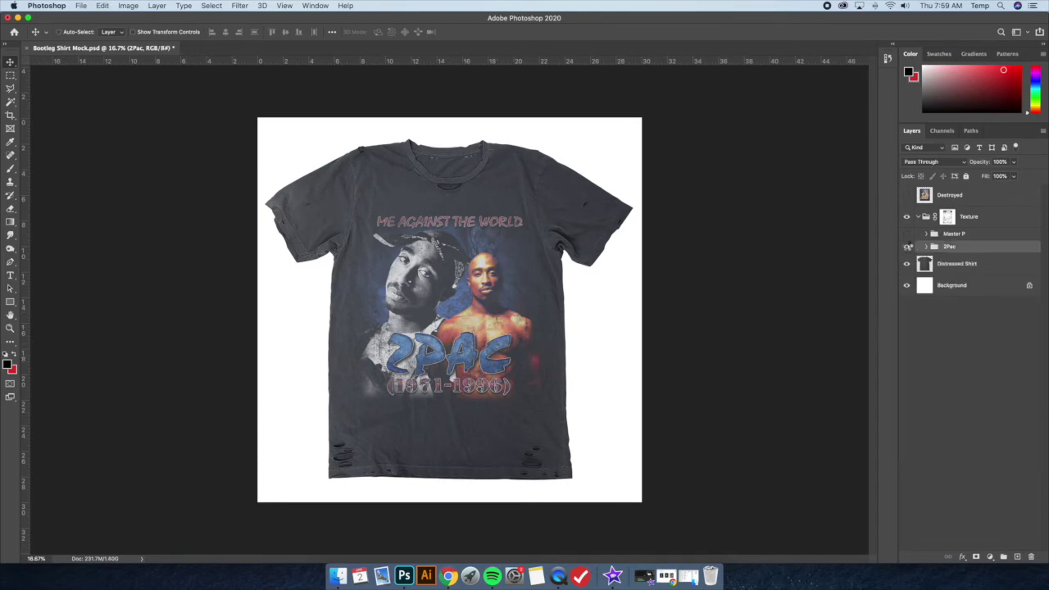
click(906, 246)
click(926, 234)
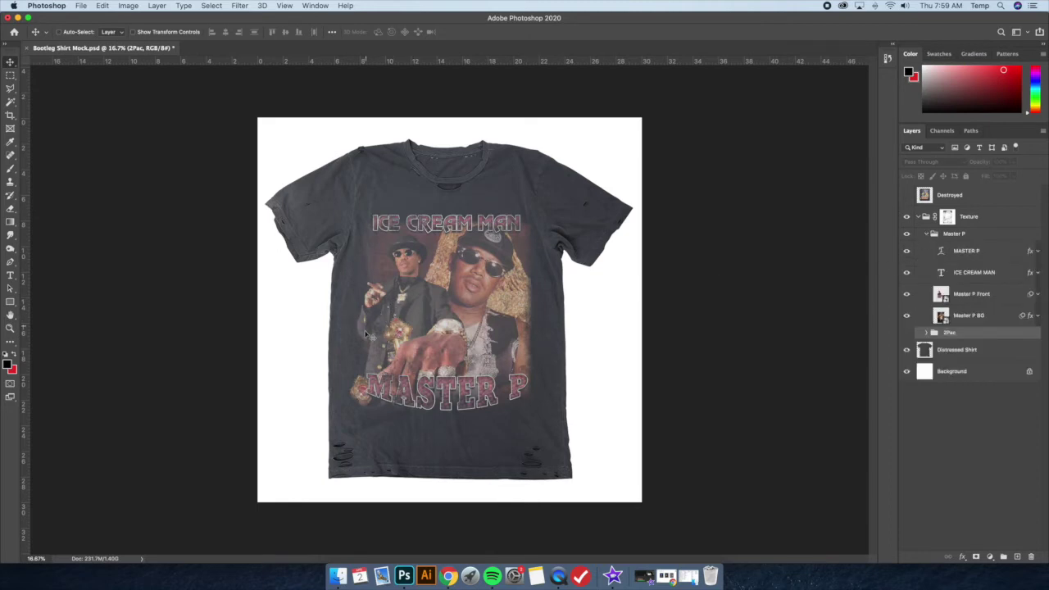
click(939, 288)
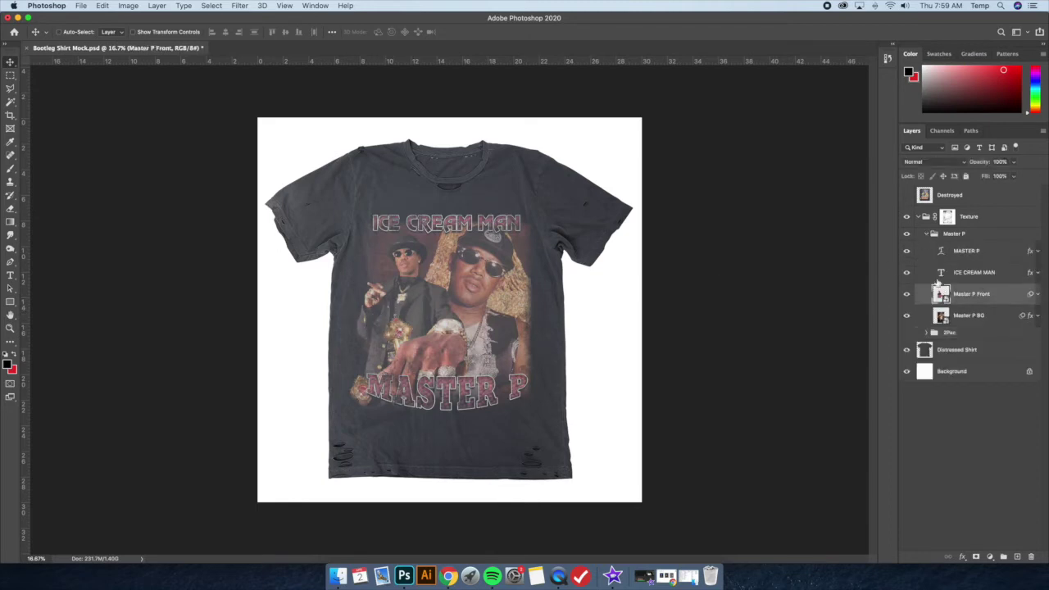
click(129, 6)
mouse_move(160, 33)
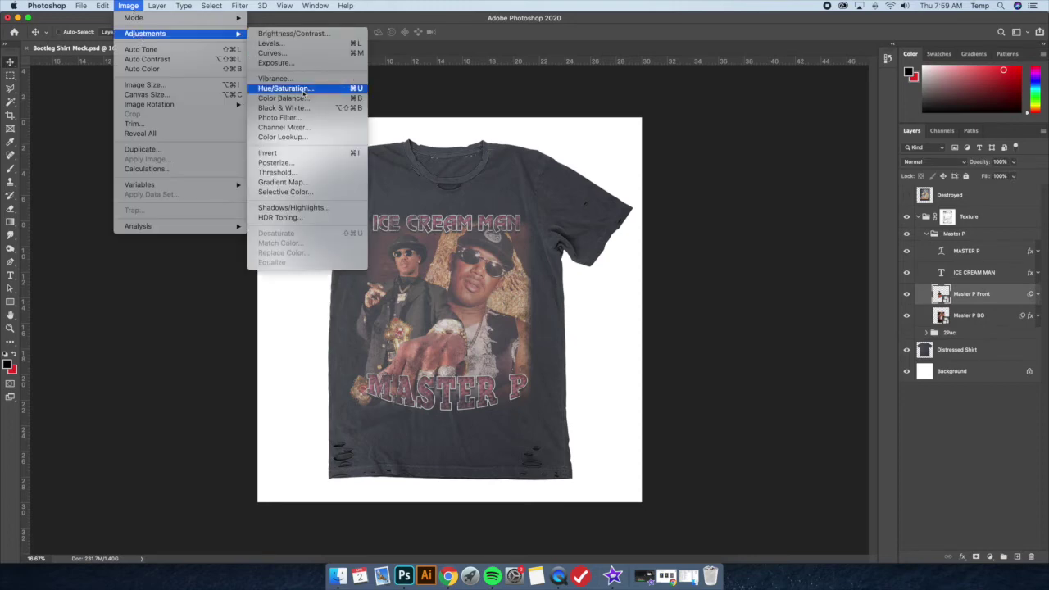
click(308, 193)
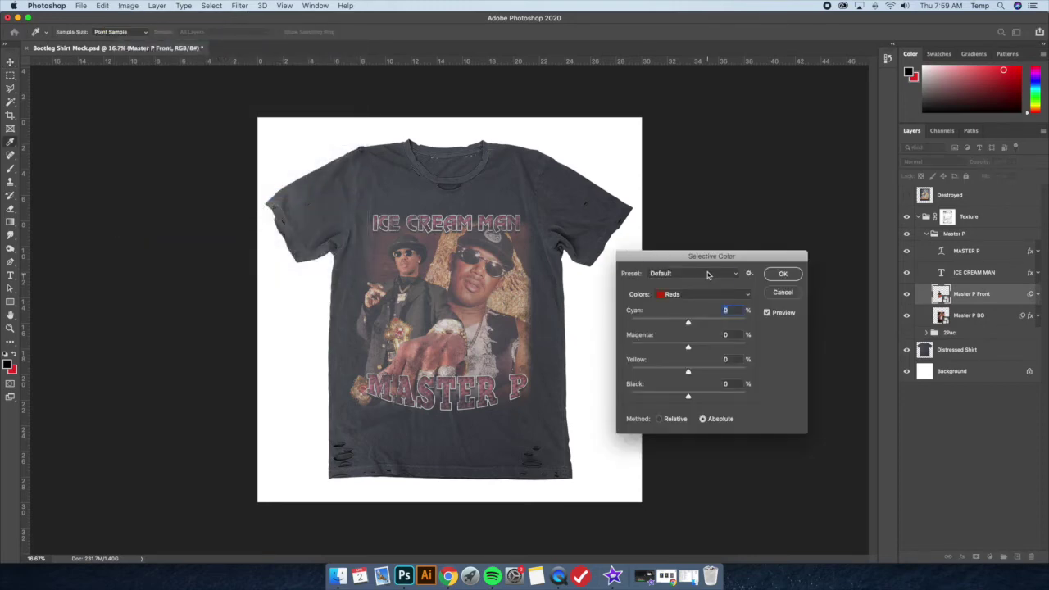
click(708, 274)
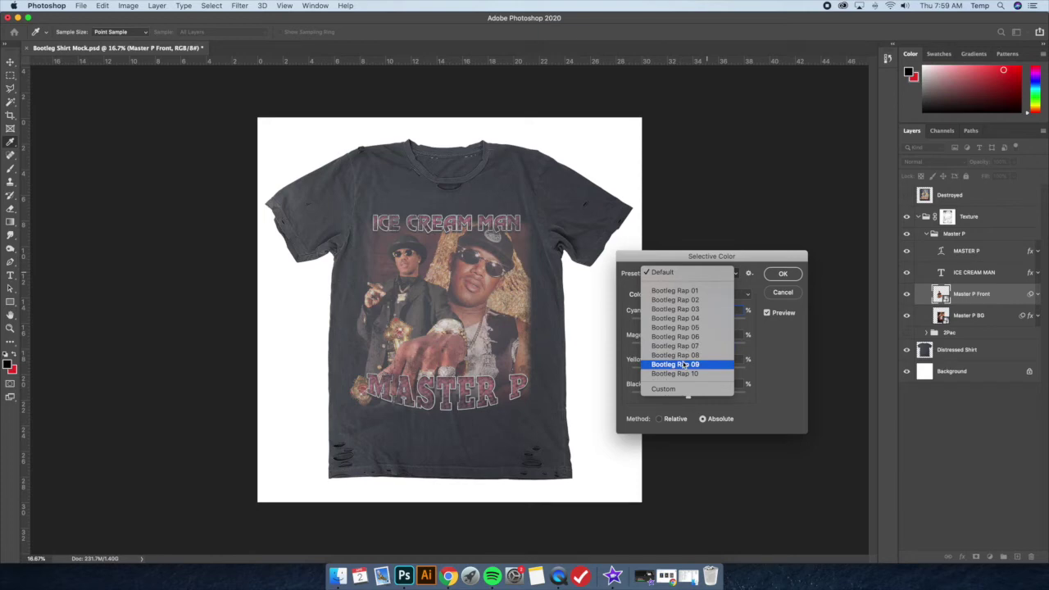
click(686, 359)
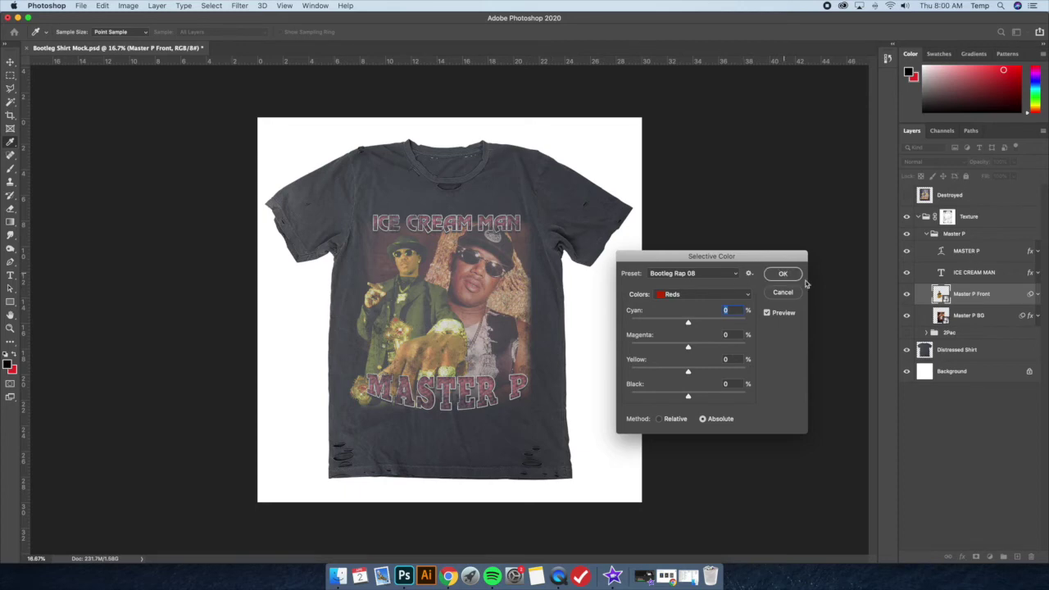
key(Return)
key(v)
click(963, 318)
click(126, 5)
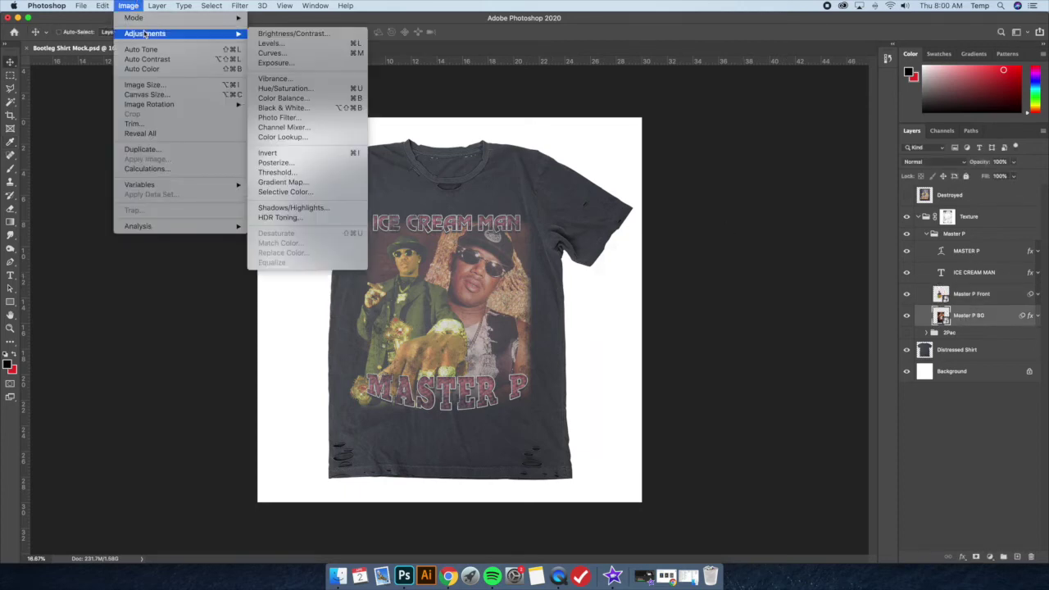
click(588, 288)
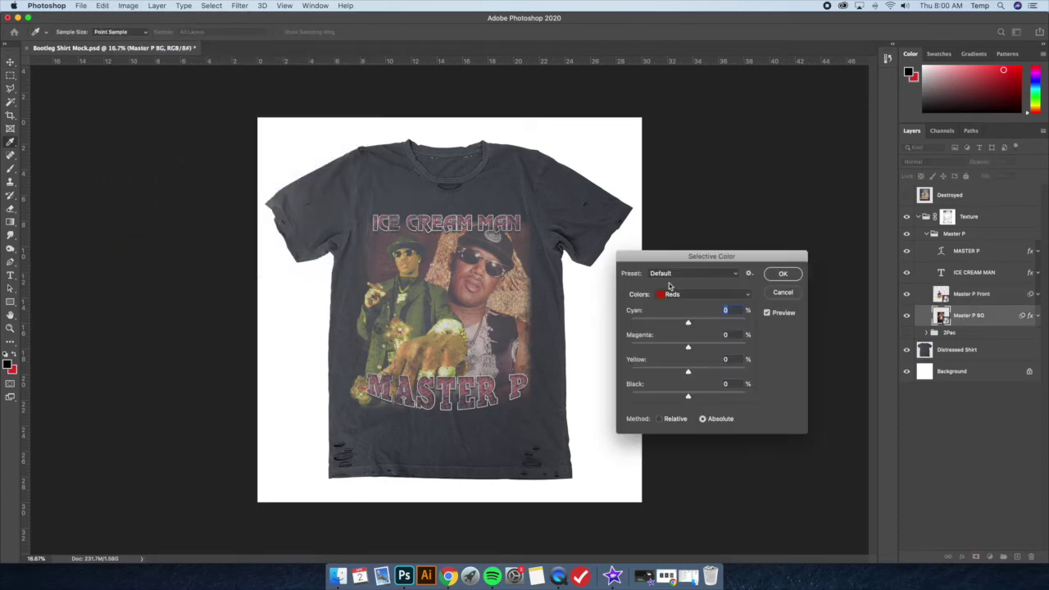
click(688, 276)
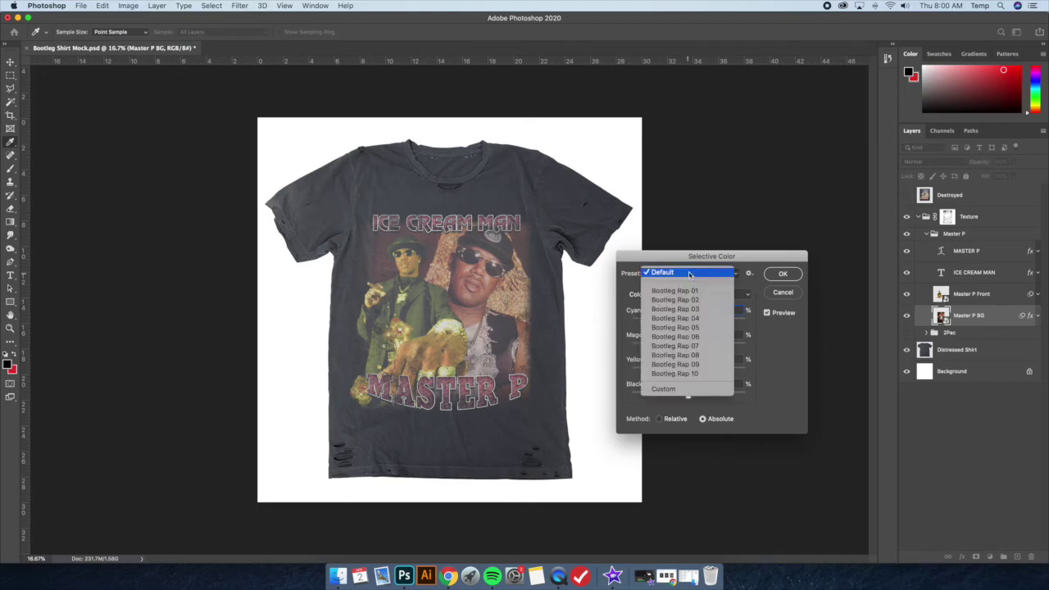
click(672, 355)
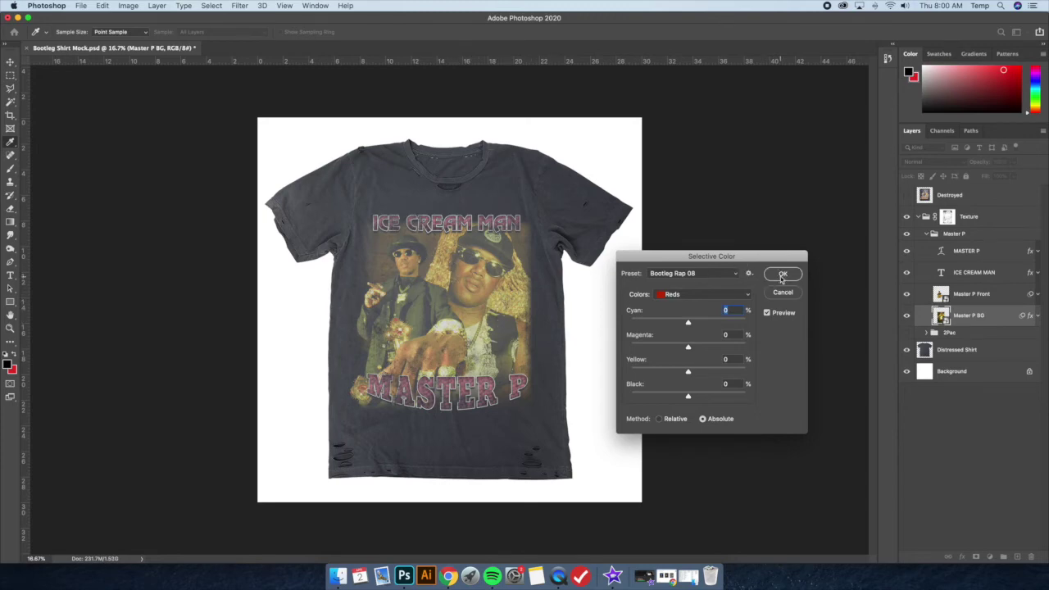
key(Return)
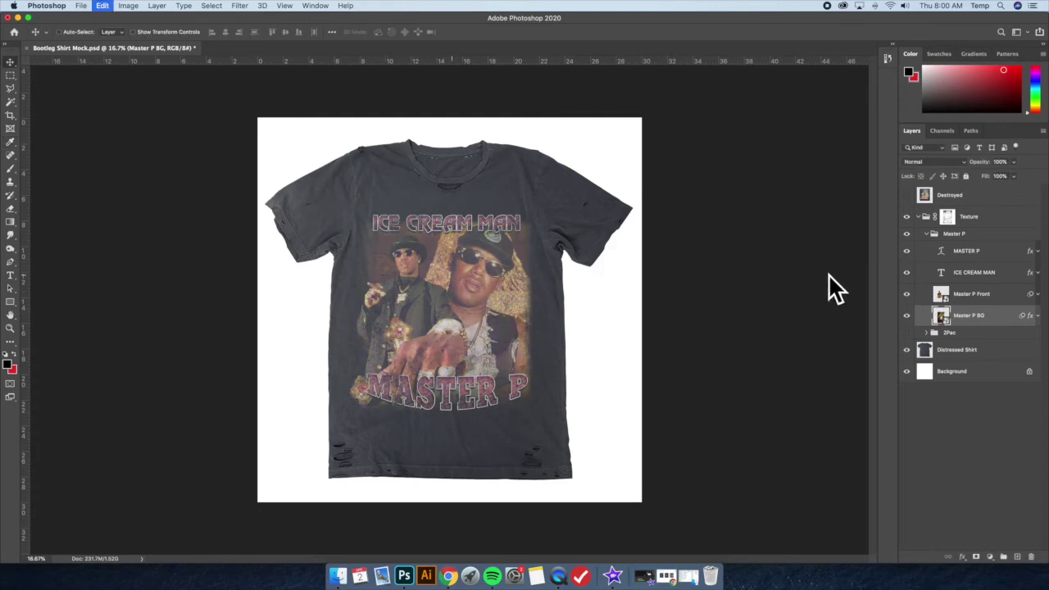
click(954, 298)
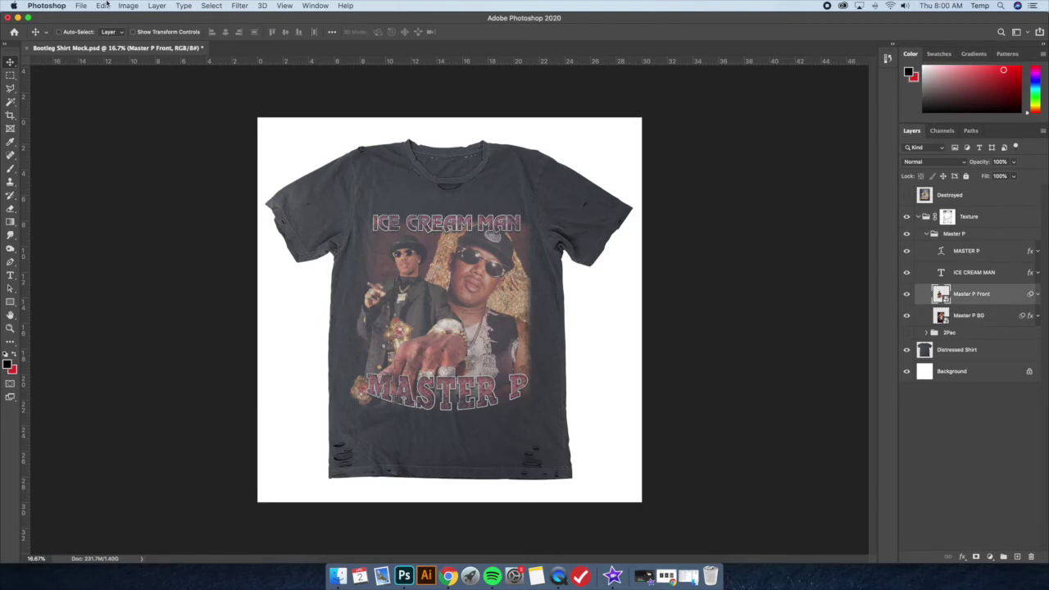
click(128, 5)
mouse_move(146, 36)
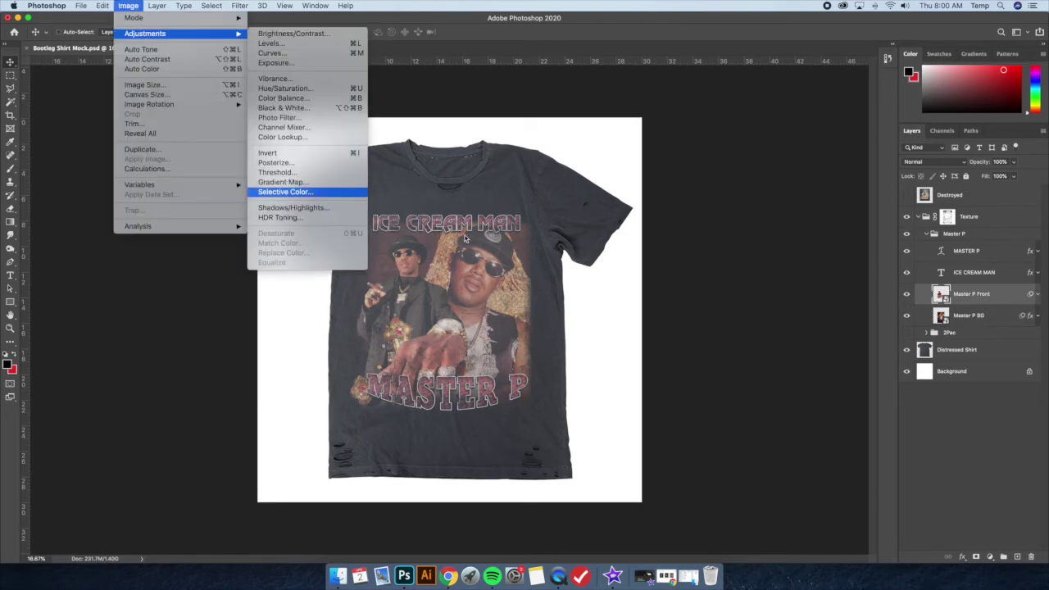
click(311, 193)
click(696, 273)
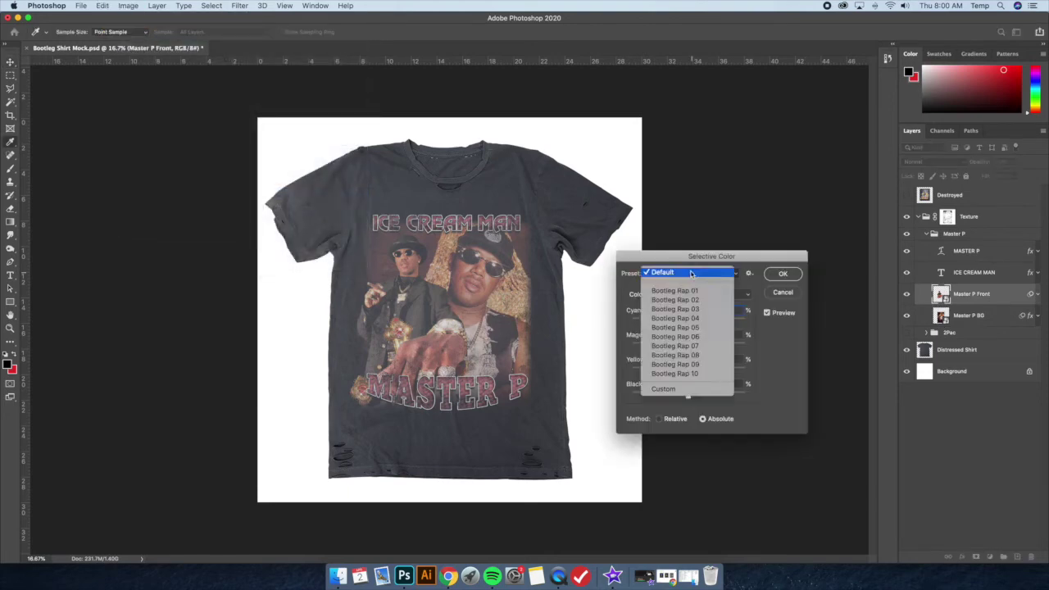
click(676, 364)
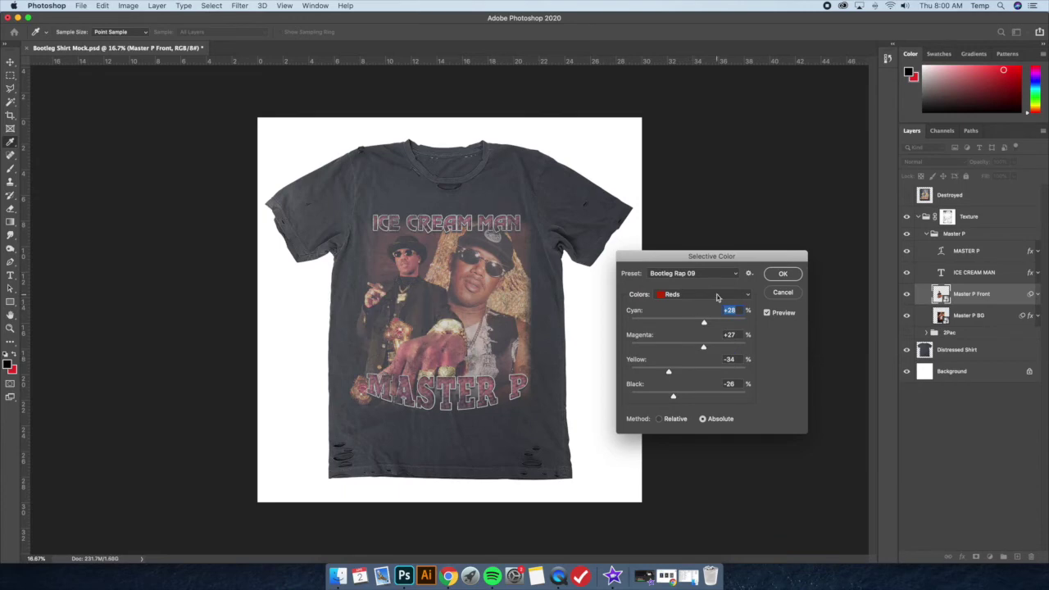
click(783, 293)
click(919, 218)
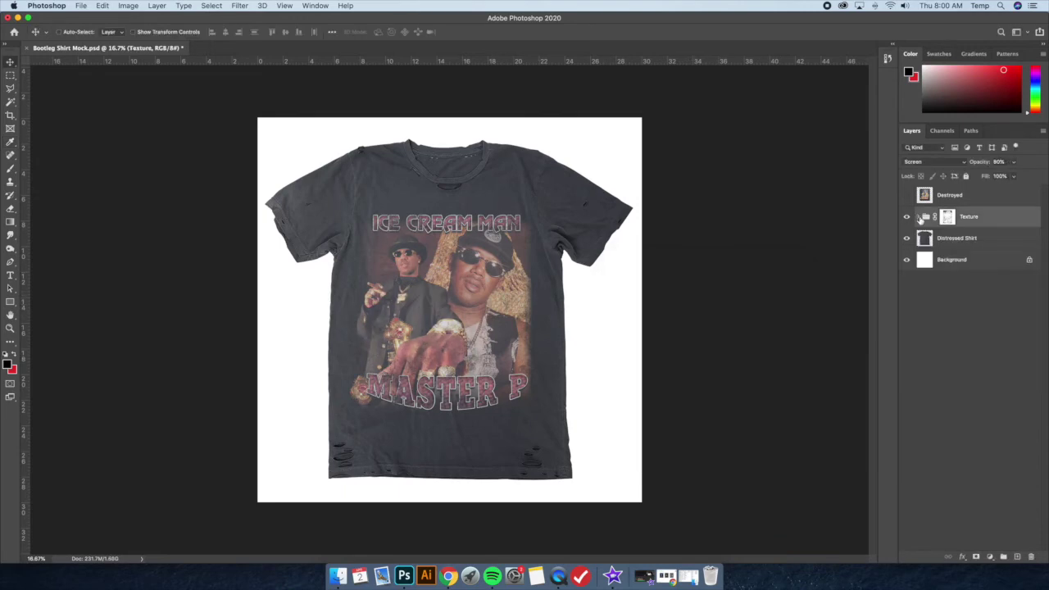
Hide the Master P group, show and expand 2Pac, and select 2Pac Front.
click(925, 234)
click(906, 234)
click(906, 245)
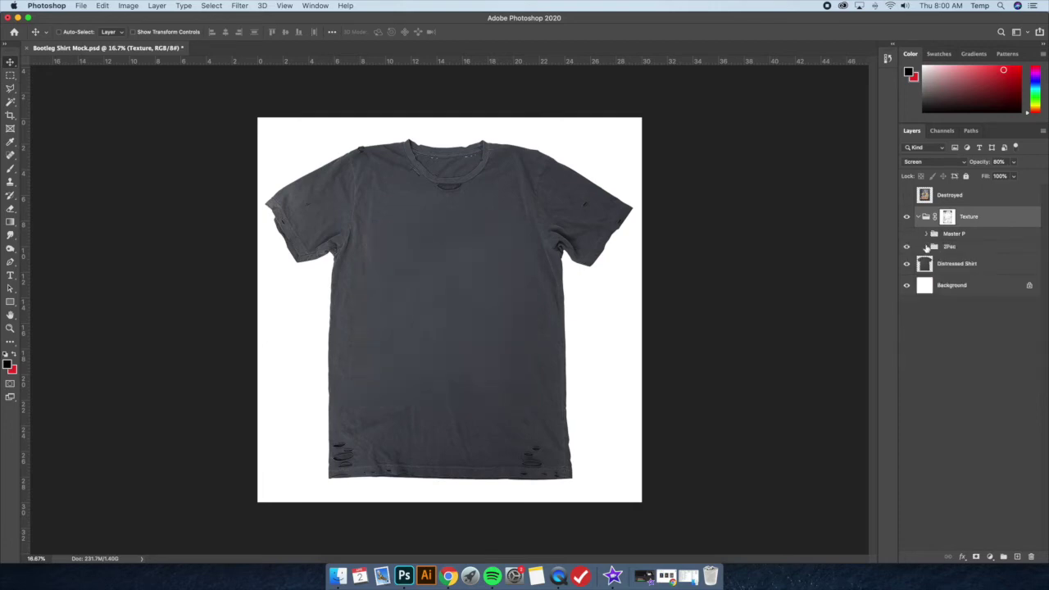
click(927, 246)
click(976, 329)
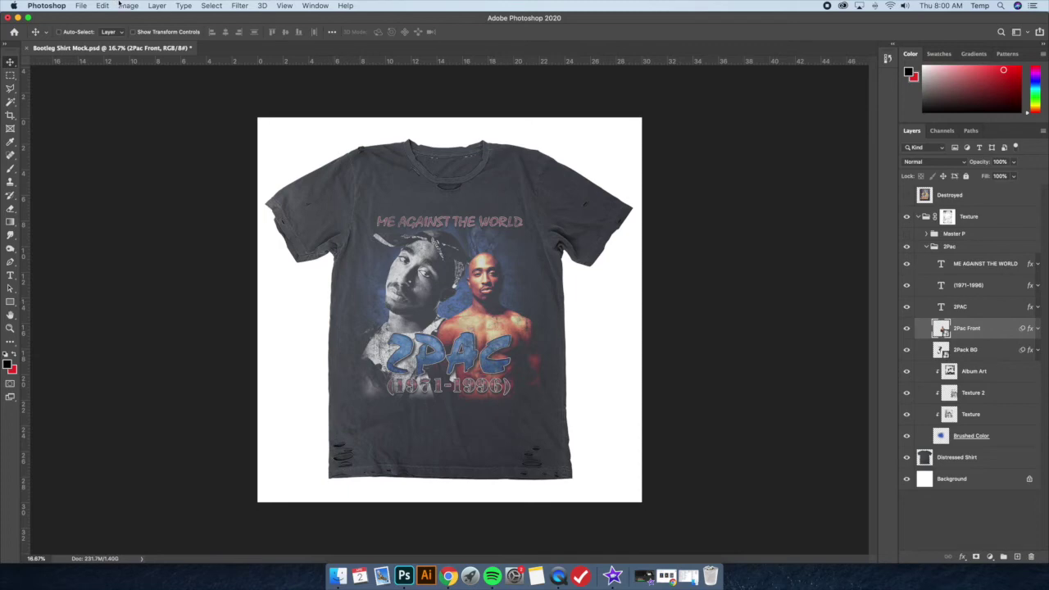
Recolour 2Pac Front with Bootleg Rap 09, then select the 2Pack BG layer.
click(127, 5)
mouse_move(144, 34)
click(299, 193)
click(686, 273)
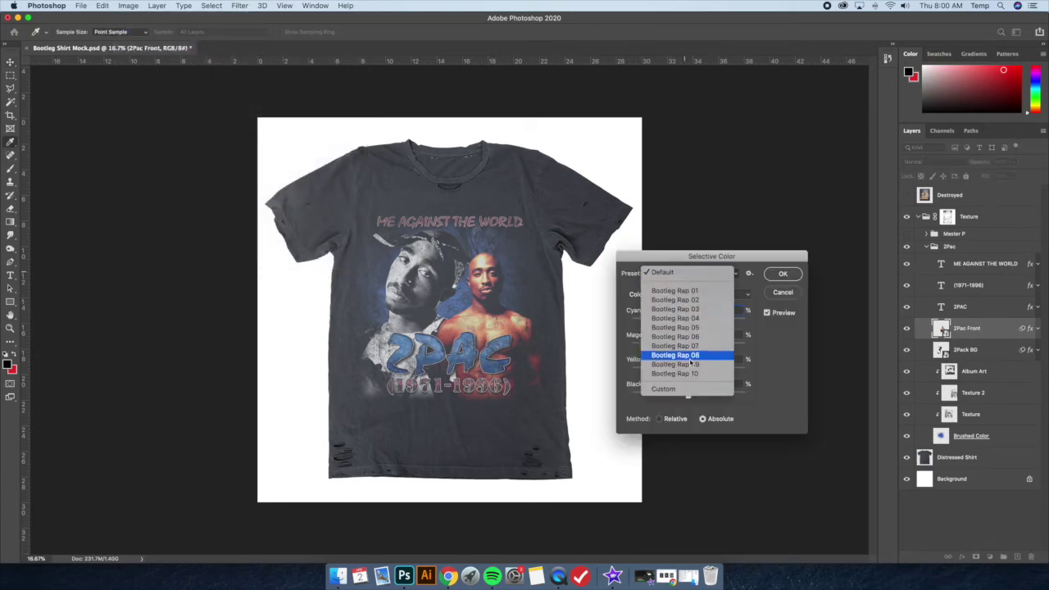
click(691, 366)
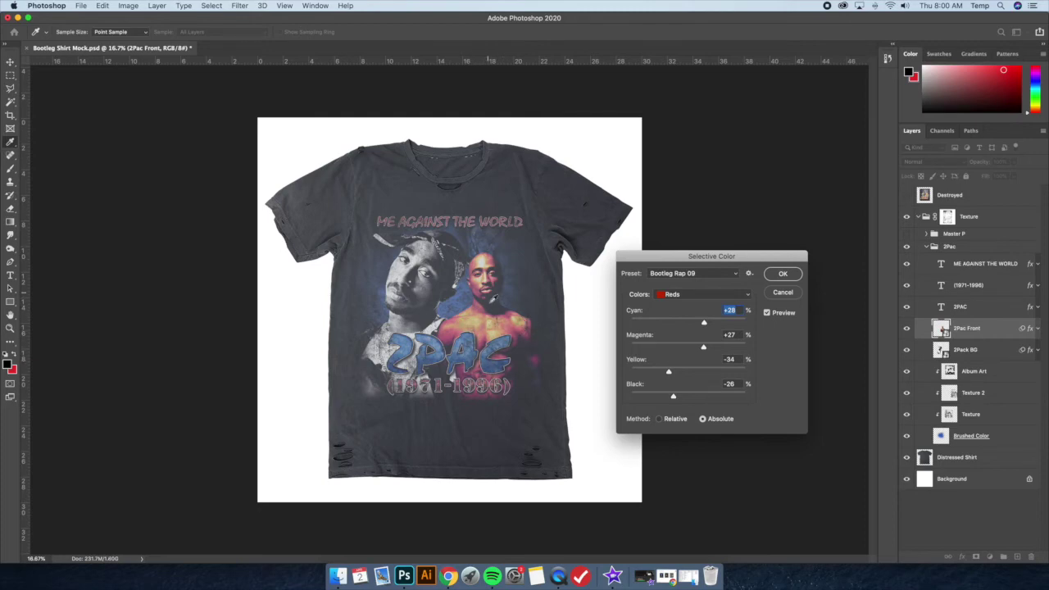
key(Return)
key(v)
click(983, 350)
click(128, 6)
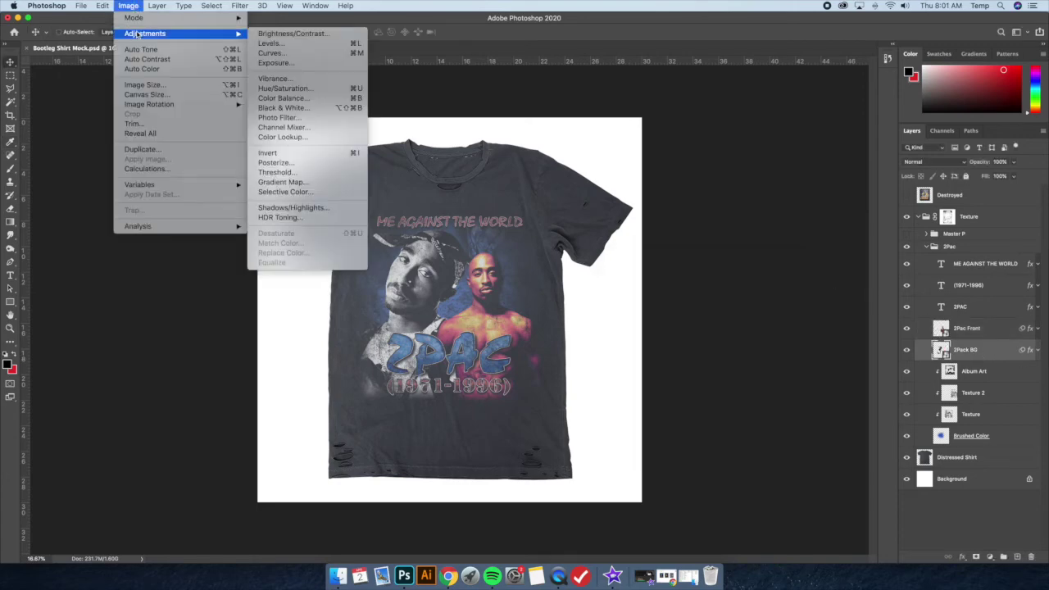
Apply the Bootleg Rap 09 Selective Color preset to 2Pack BG.
click(264, 197)
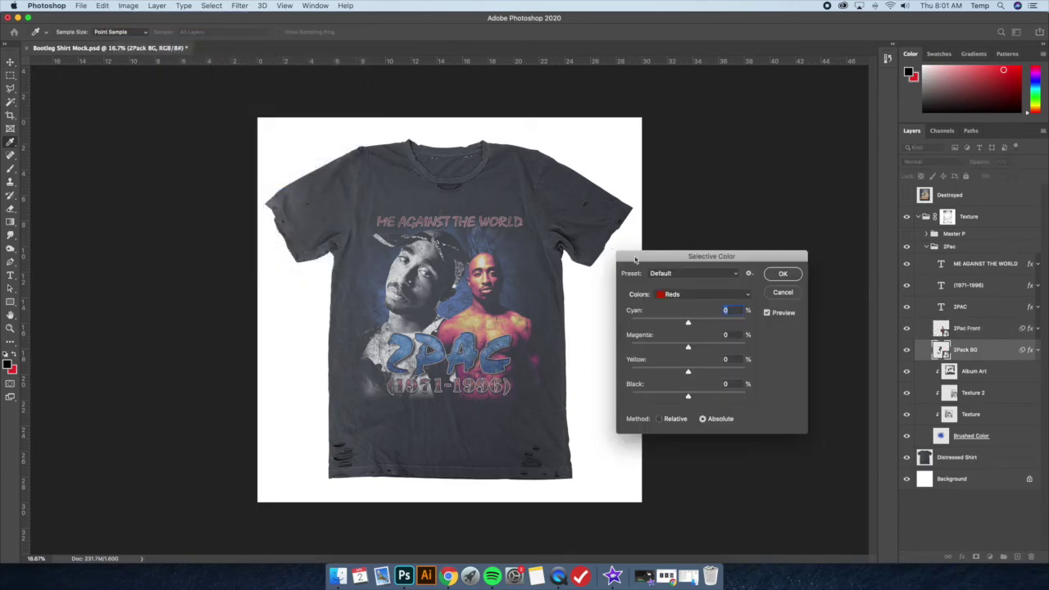
click(686, 276)
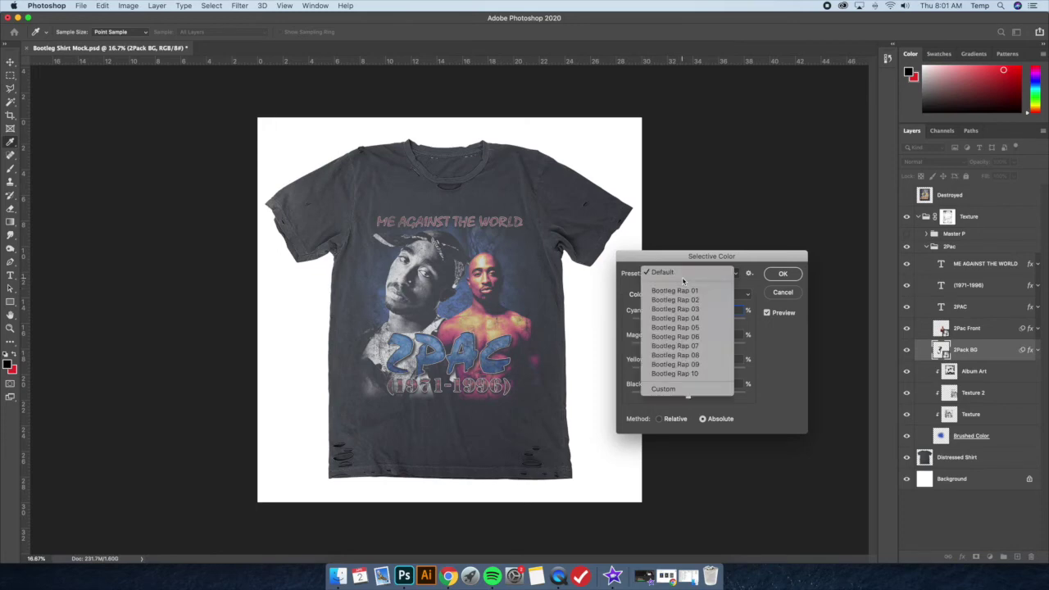
click(701, 365)
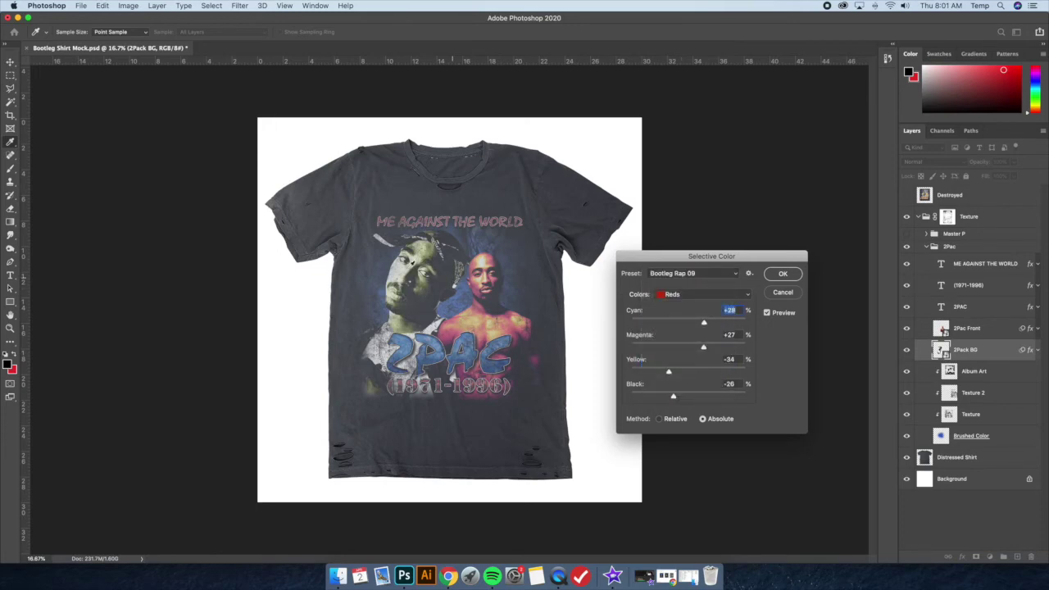
click(782, 274)
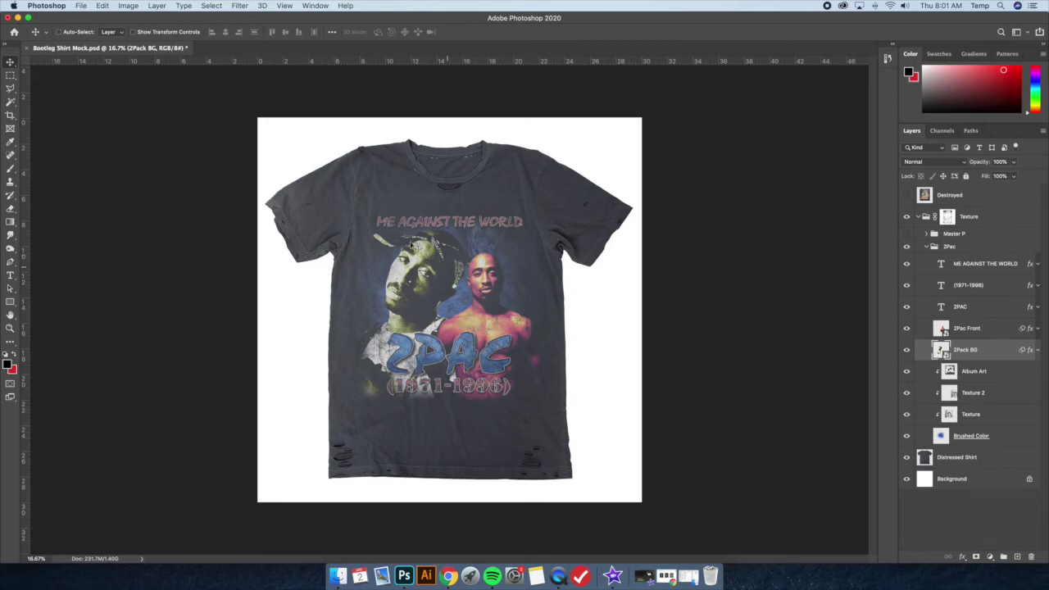
Undo both Bootleg Rap 09 recolourings and select the 2Pac Front layer.
key(super+z)
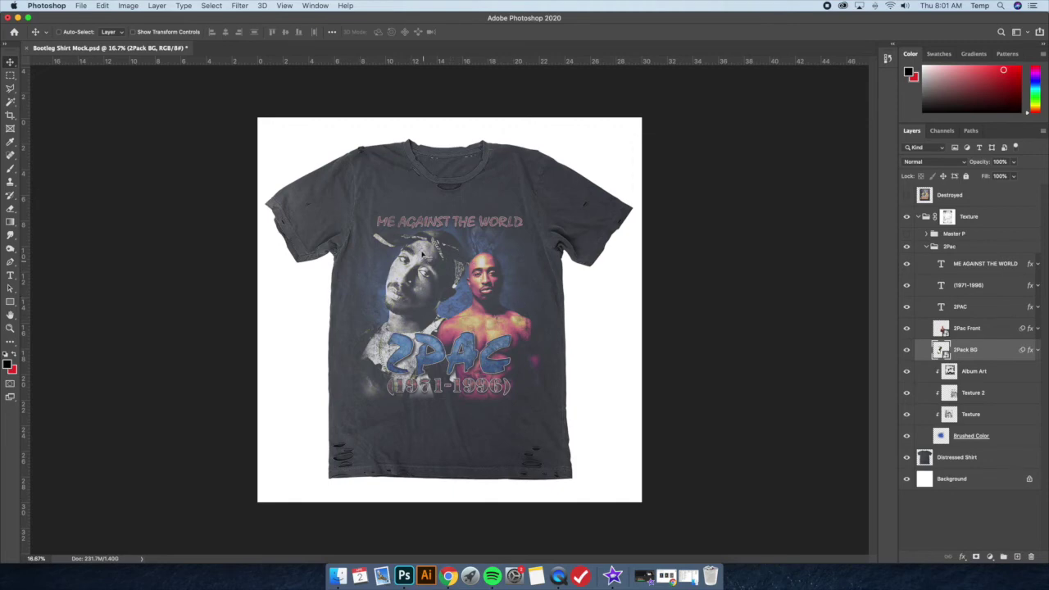
key(super+z)
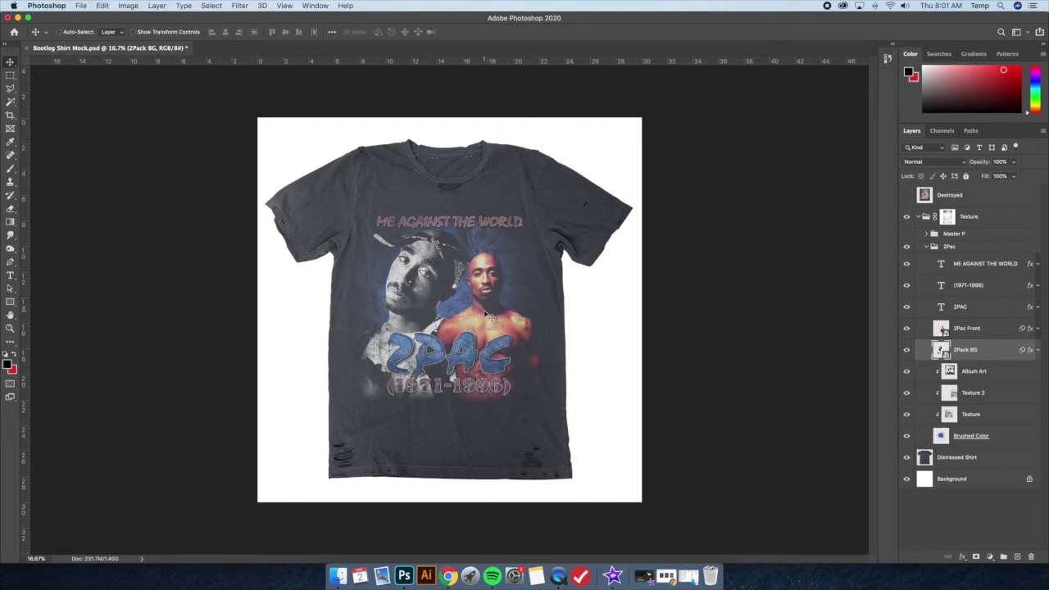
click(969, 329)
Apply the Bootleg Rap 10 Selective Color preset to 2Pac Front, then select 2Pack BG.
click(128, 6)
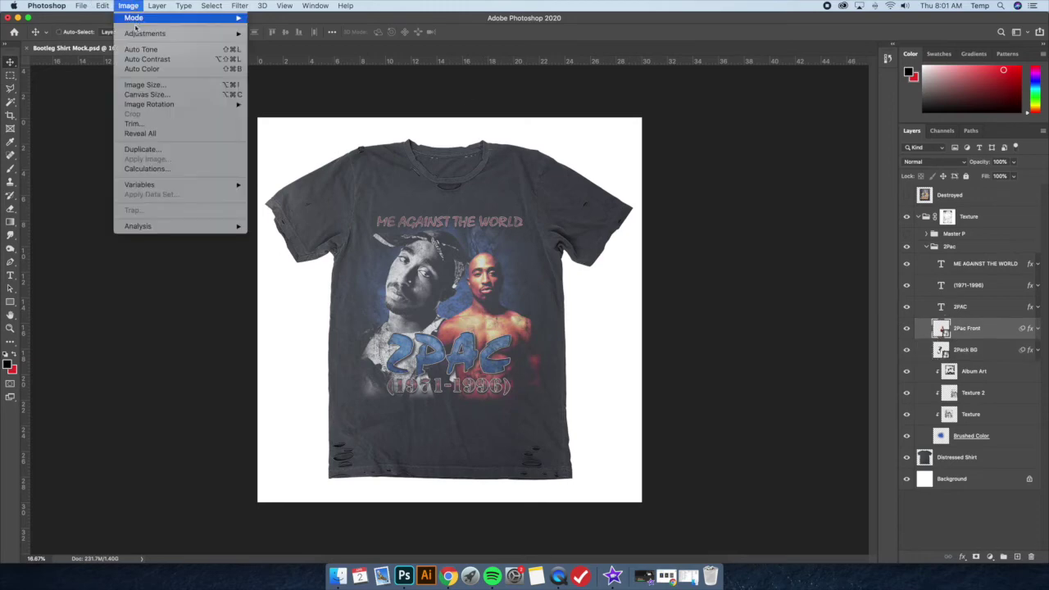
mouse_move(144, 33)
click(283, 194)
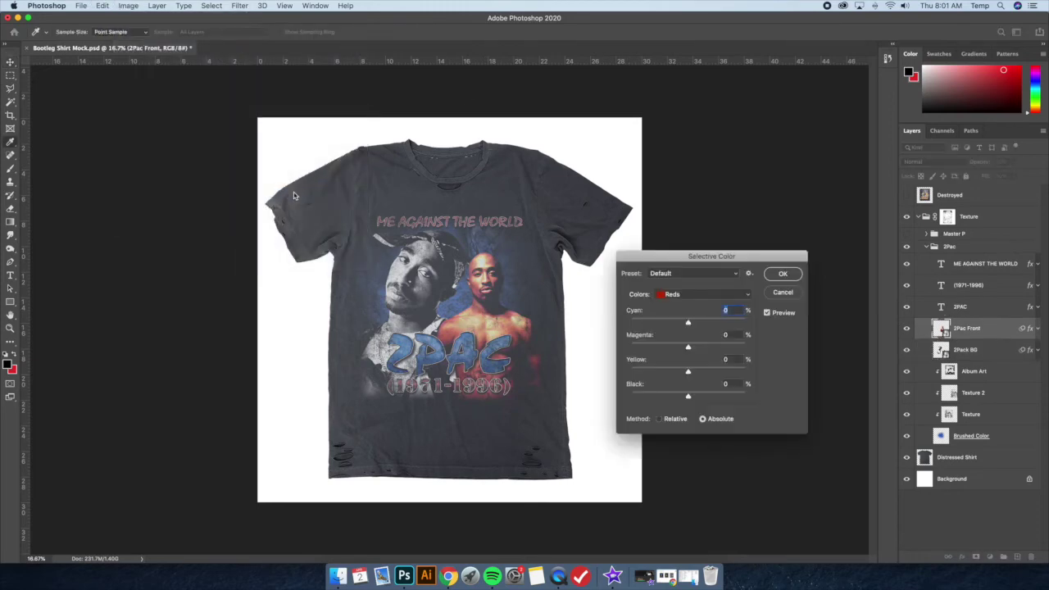
click(675, 273)
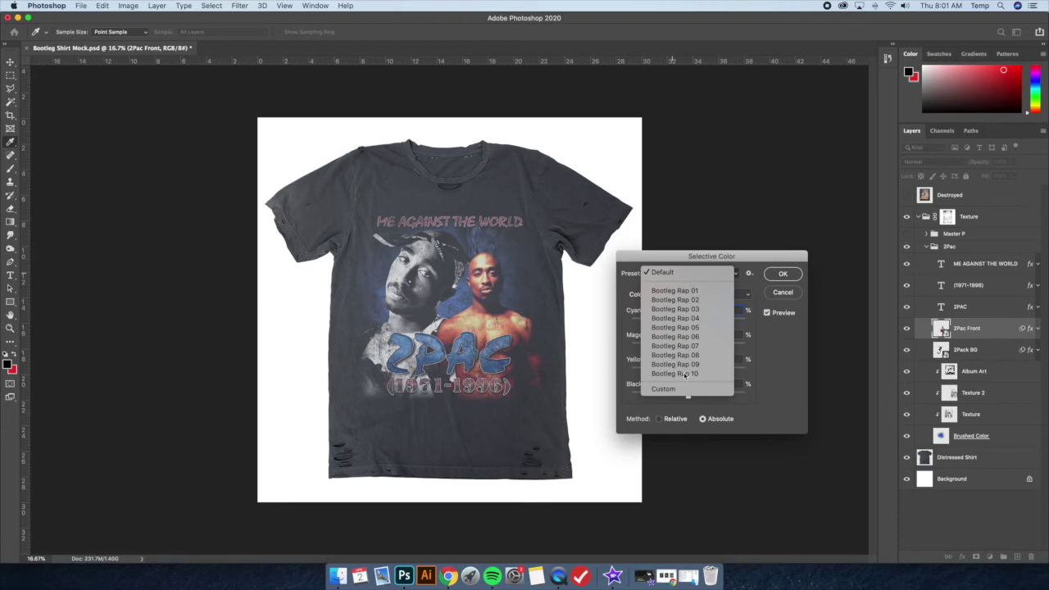
click(680, 374)
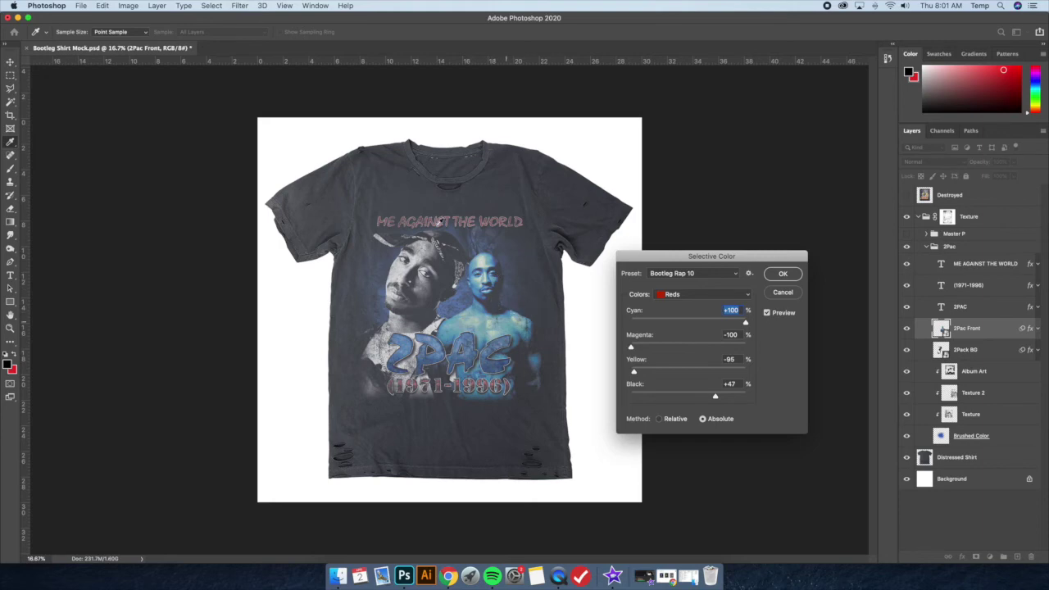
click(784, 279)
click(995, 356)
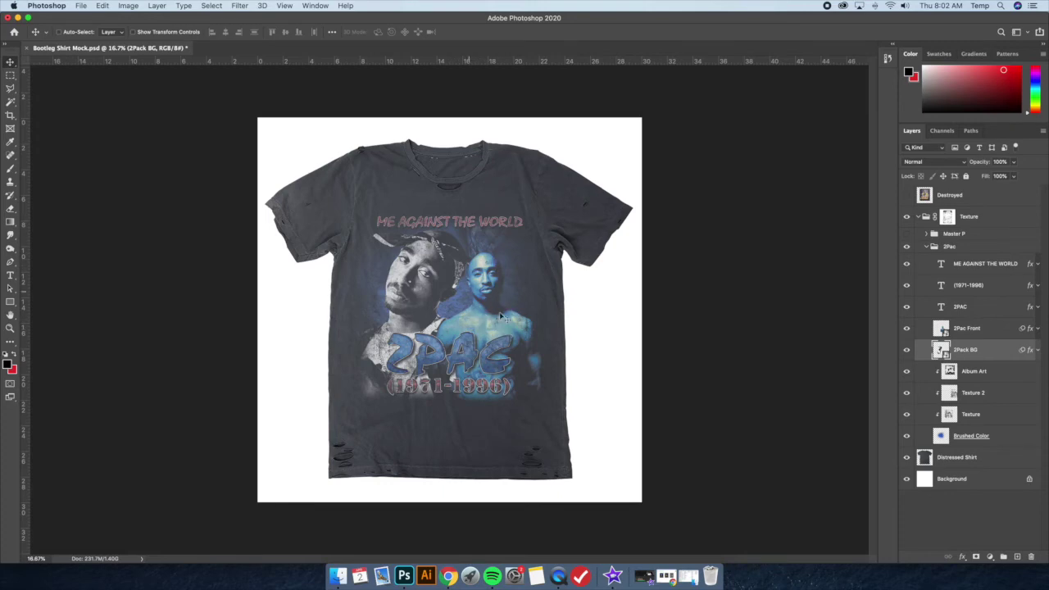
Apply Bootleg Rap 10 Selective Color to 2Pack BG, then undo the blue recolour.
click(128, 6)
mouse_move(144, 39)
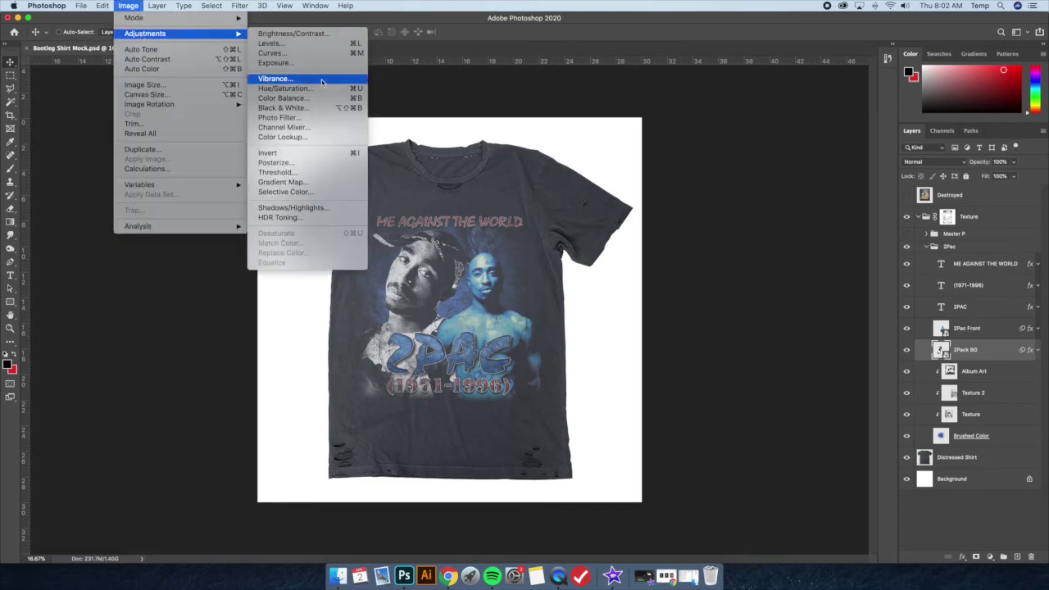
click(287, 192)
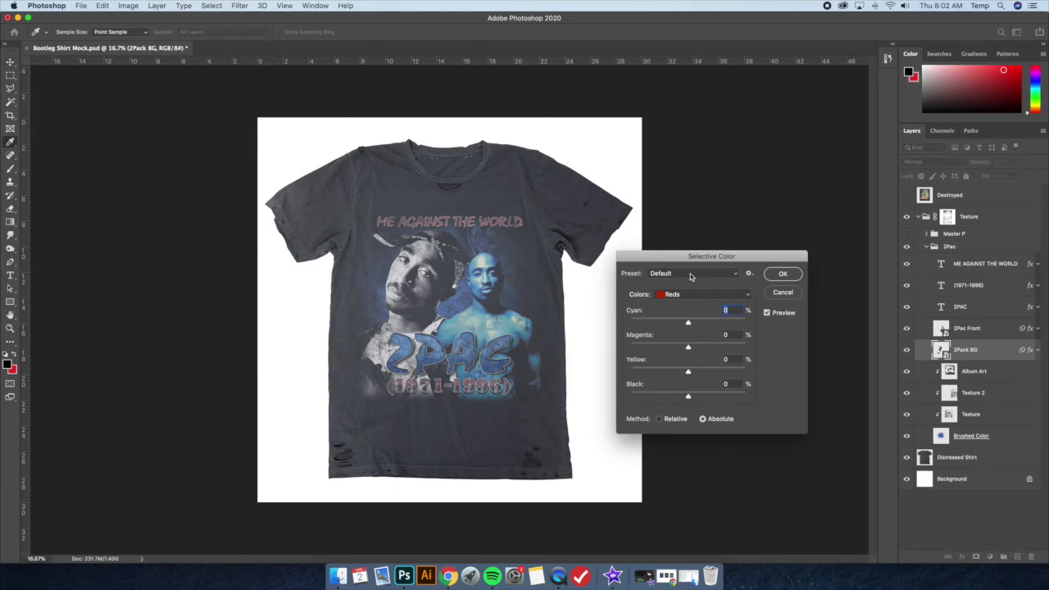
click(691, 276)
click(694, 375)
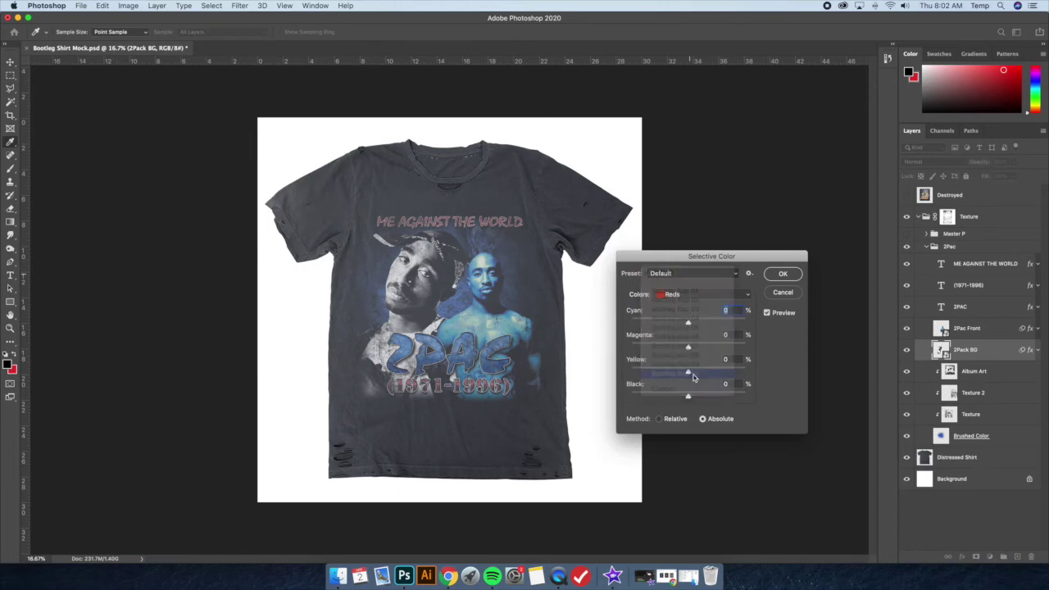
click(785, 271)
key(v)
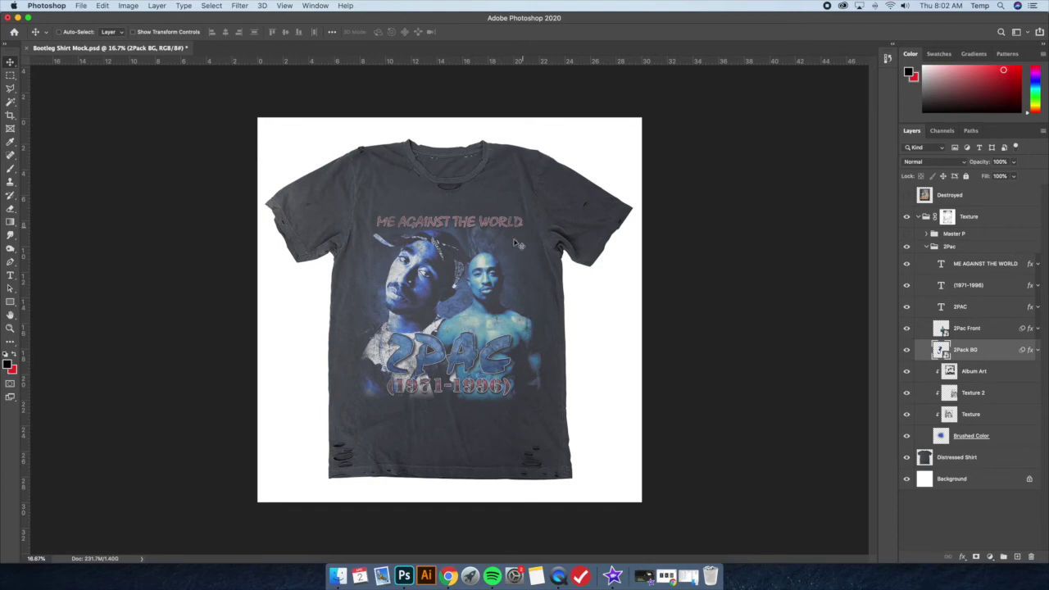
key(super+z)
key(super+z)
Hide the 2Pac group, show and expand Master P, and select Master P Front.
click(926, 246)
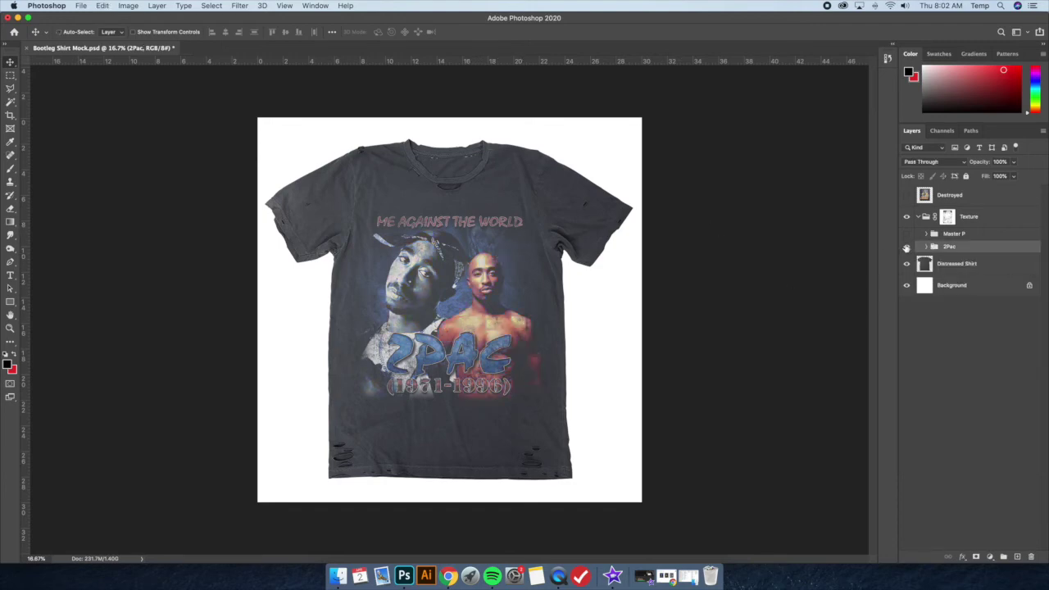
click(906, 247)
click(906, 234)
click(927, 233)
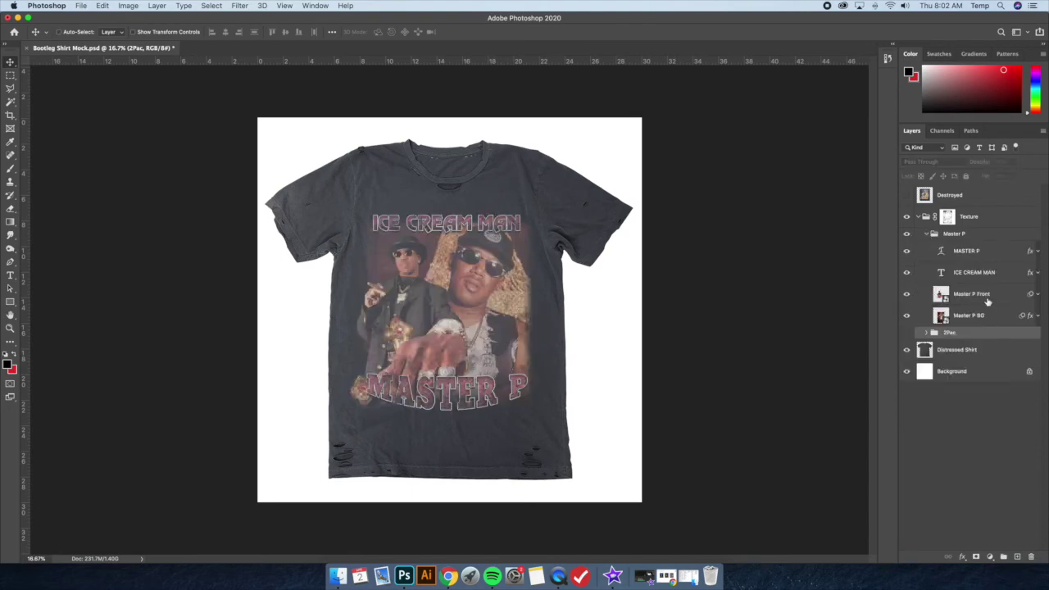
click(987, 300)
Recolour Master P Front with the Bootleg Rap 10 Selective Color preset.
click(128, 5)
mouse_move(144, 33)
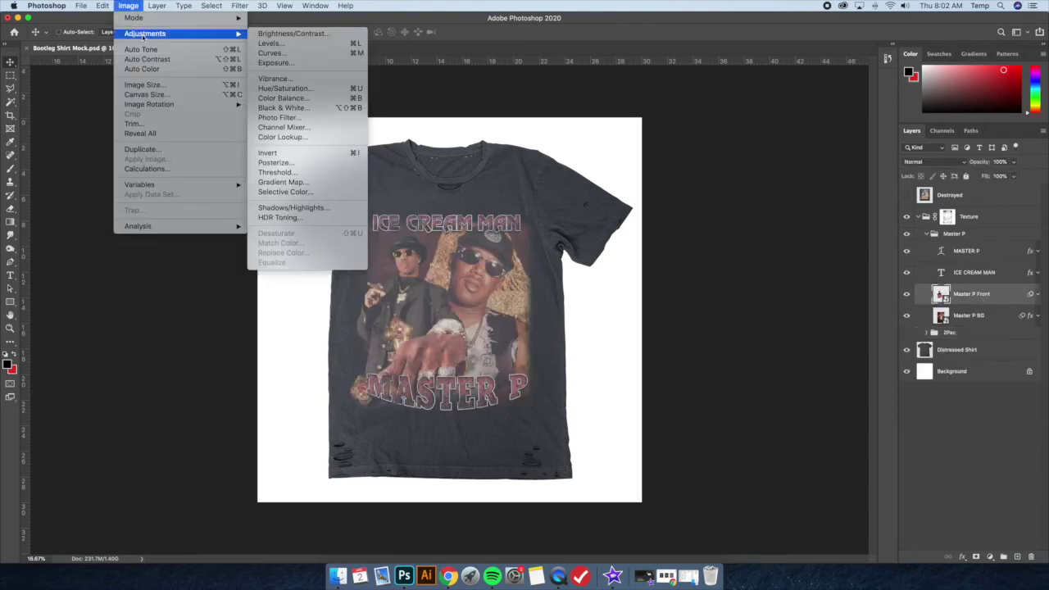
click(304, 192)
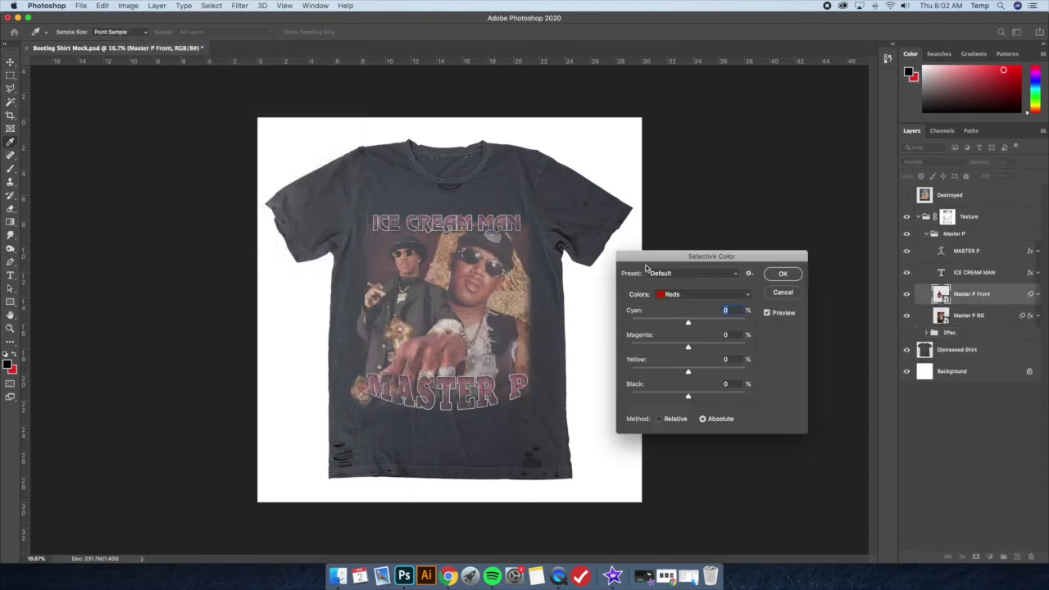
click(690, 274)
click(684, 376)
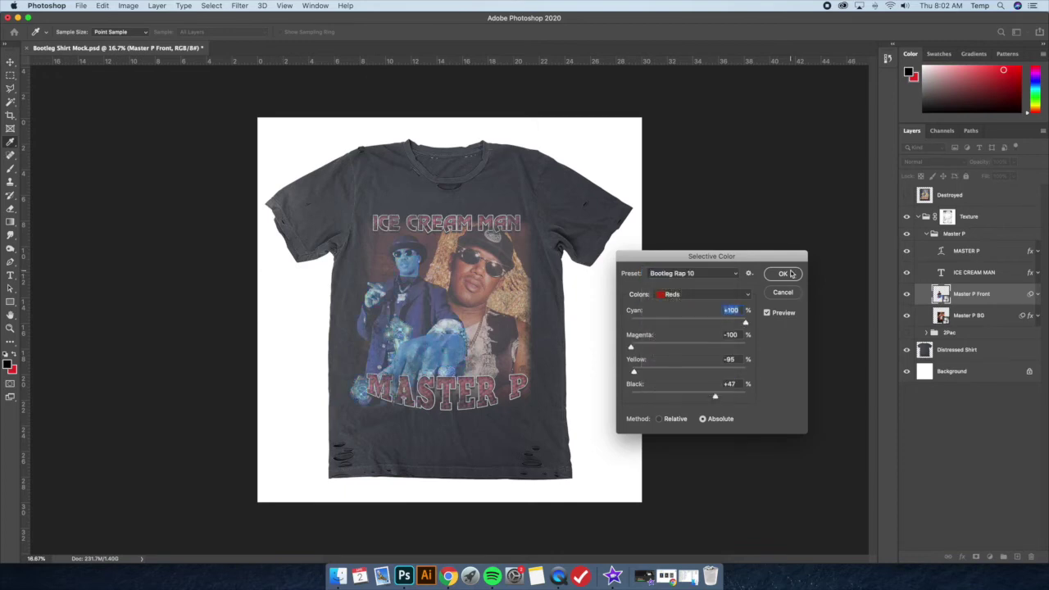
key(Return)
Apply Bootleg Rap 10 to Master P BG, then undo the blue recolour.
key(v)
click(974, 316)
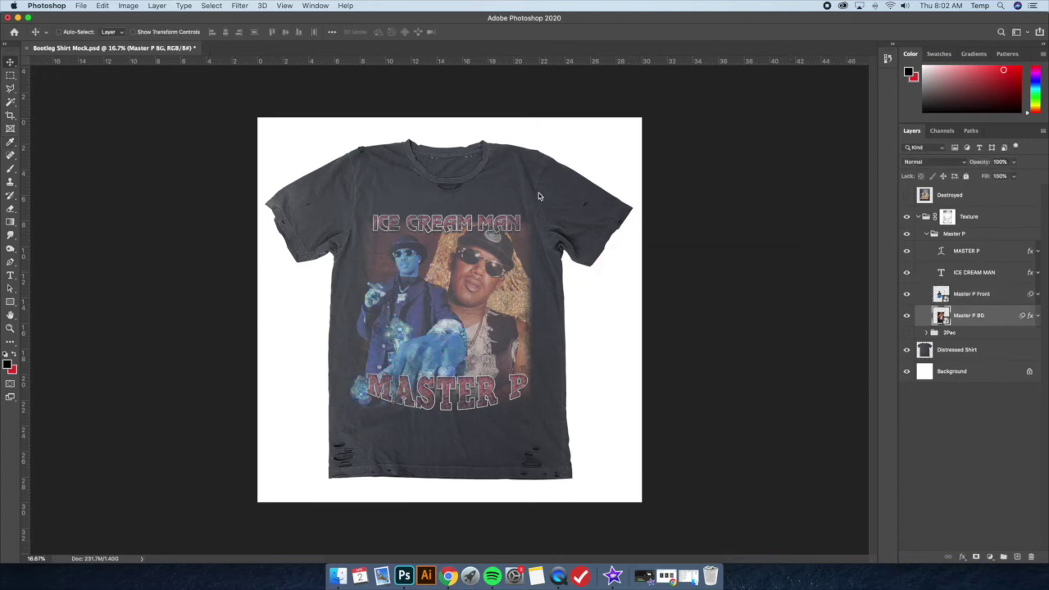
click(129, 5)
mouse_move(145, 33)
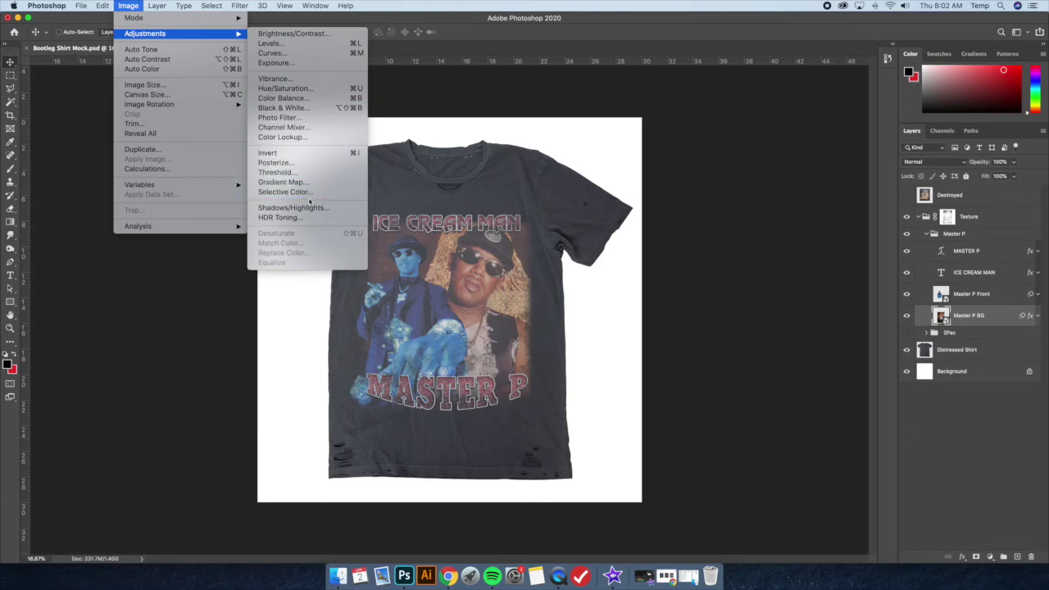
click(305, 194)
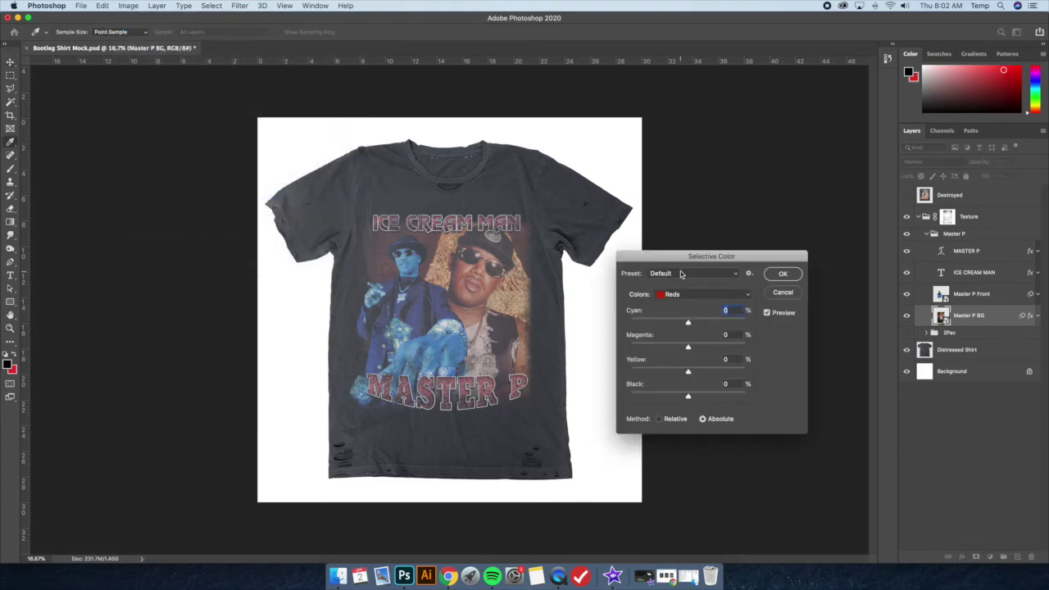
click(681, 274)
click(689, 371)
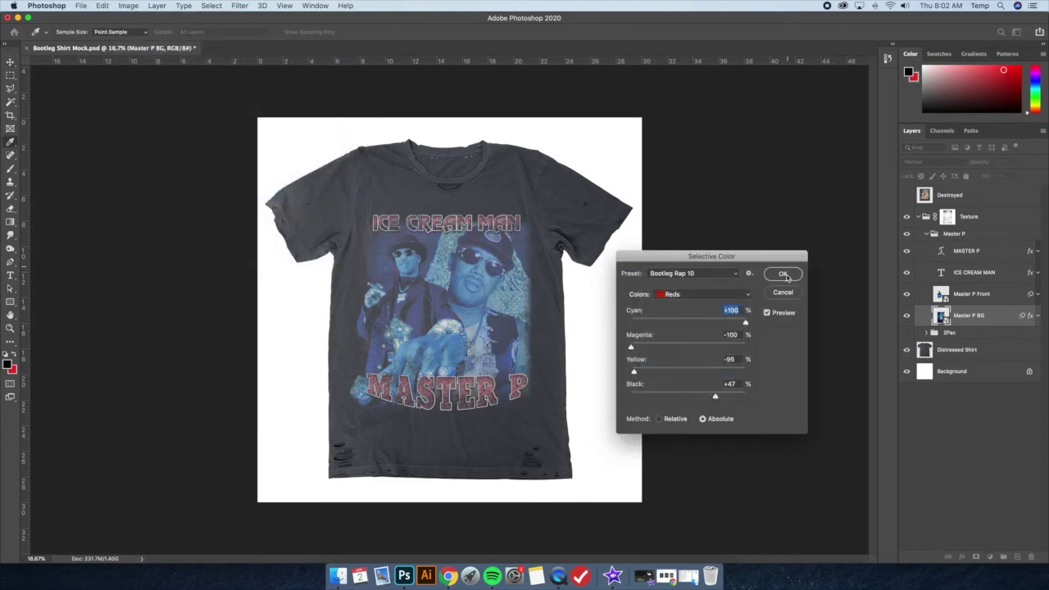
key(Return)
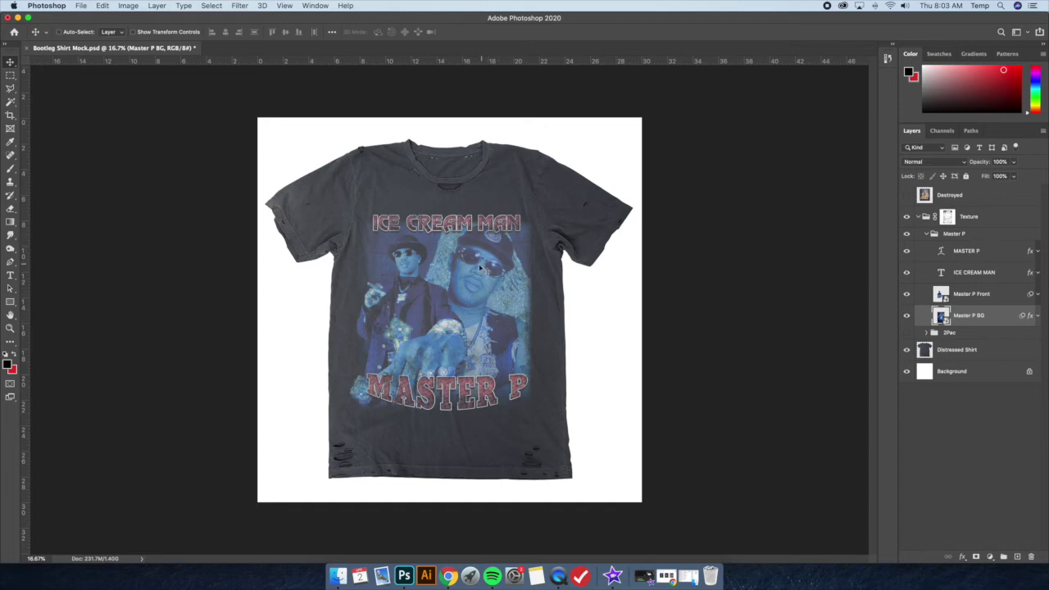
key(super+c)
key(super+z)
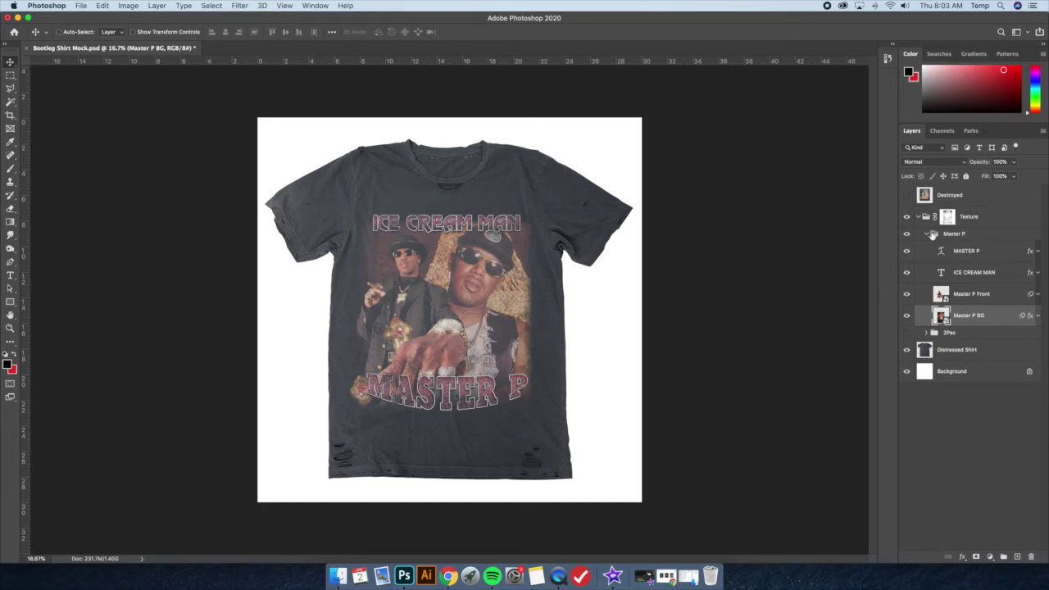
Hide the Master P group, show and expand 2Pac, and select the 2Pac Front layer.
click(927, 235)
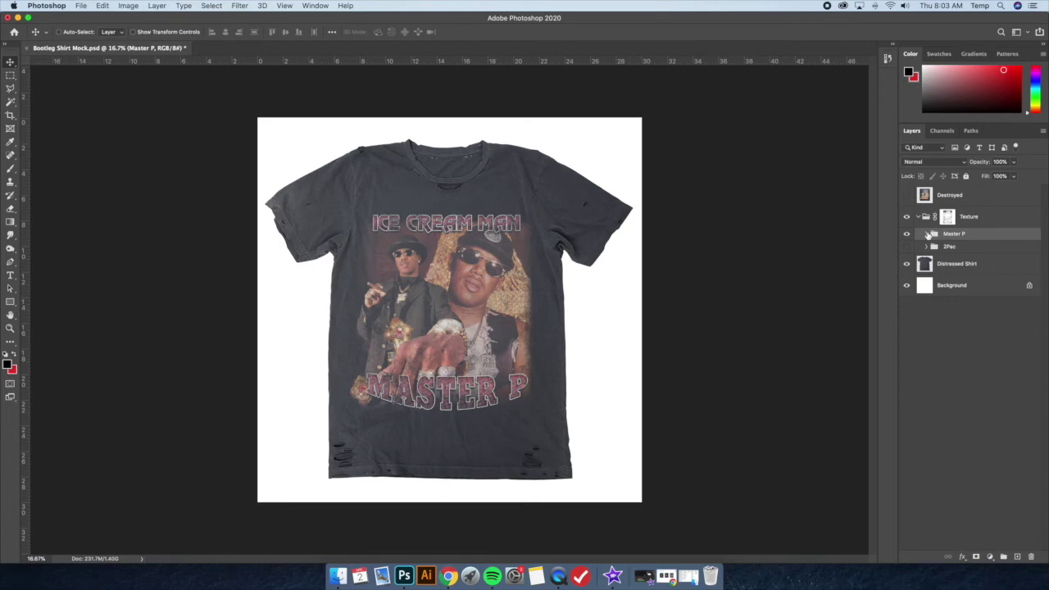
click(907, 234)
click(906, 262)
click(907, 262)
click(907, 246)
click(927, 246)
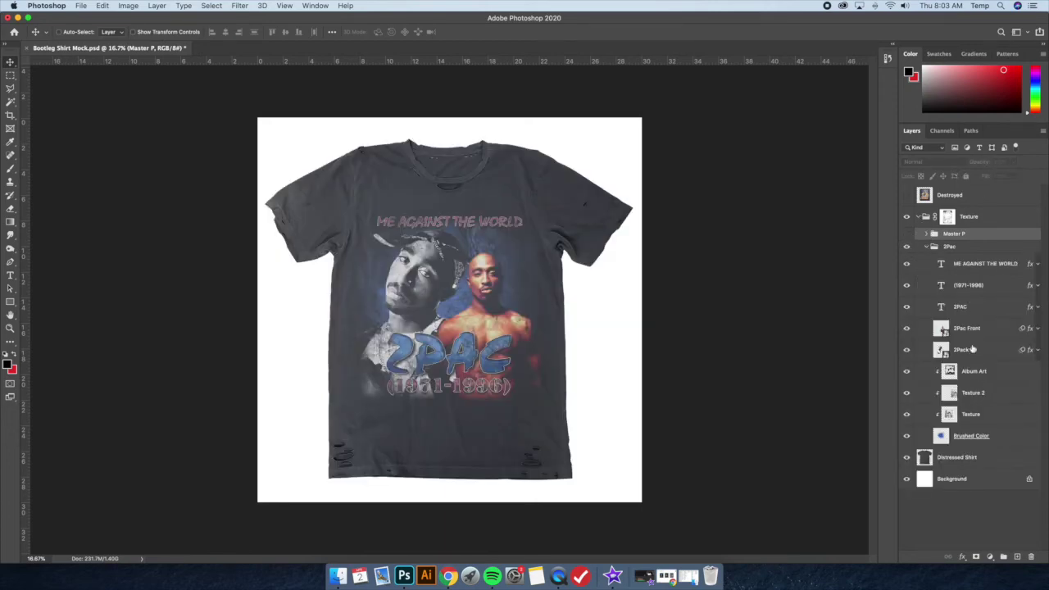
click(977, 329)
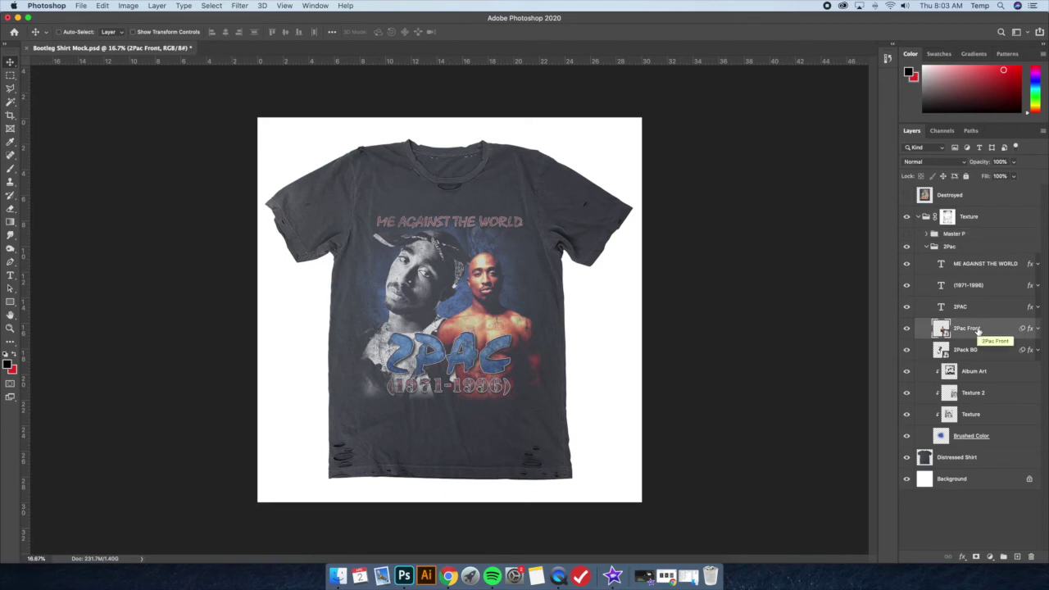
click(128, 6)
mouse_move(143, 33)
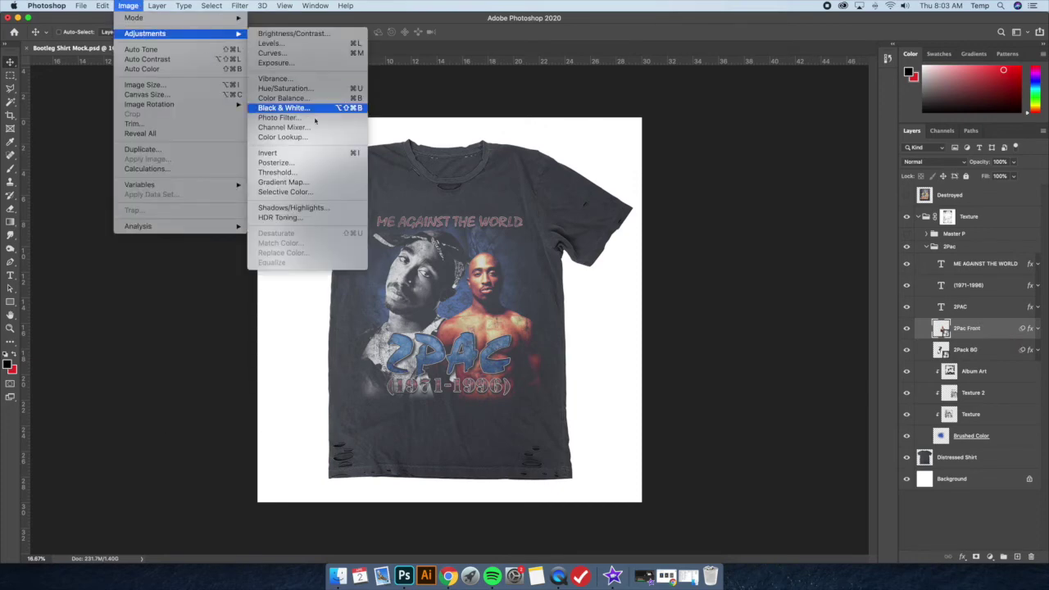
click(285, 192)
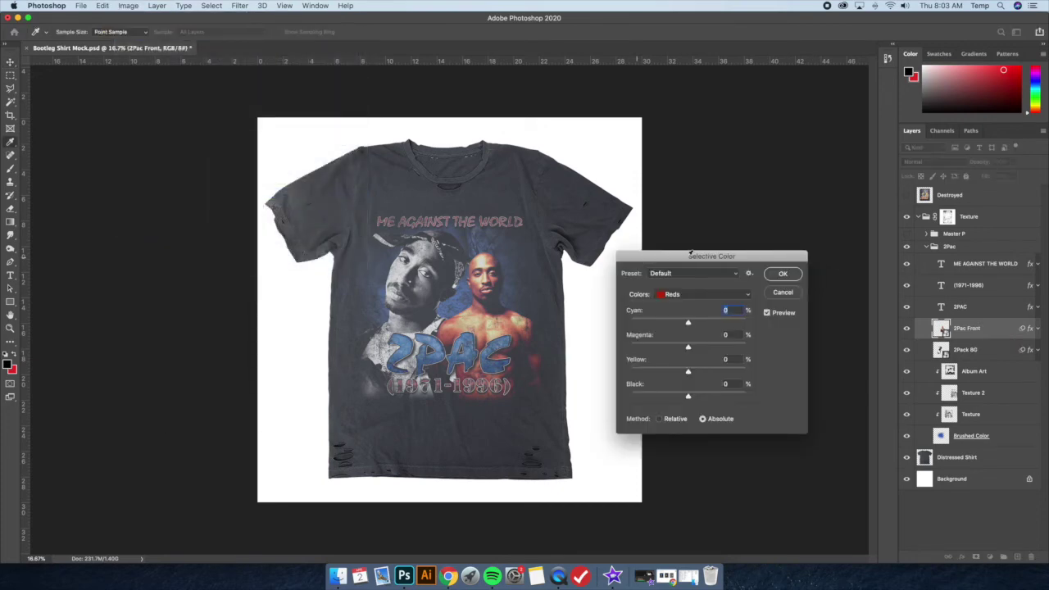
drag(690, 254, 707, 248)
click(714, 294)
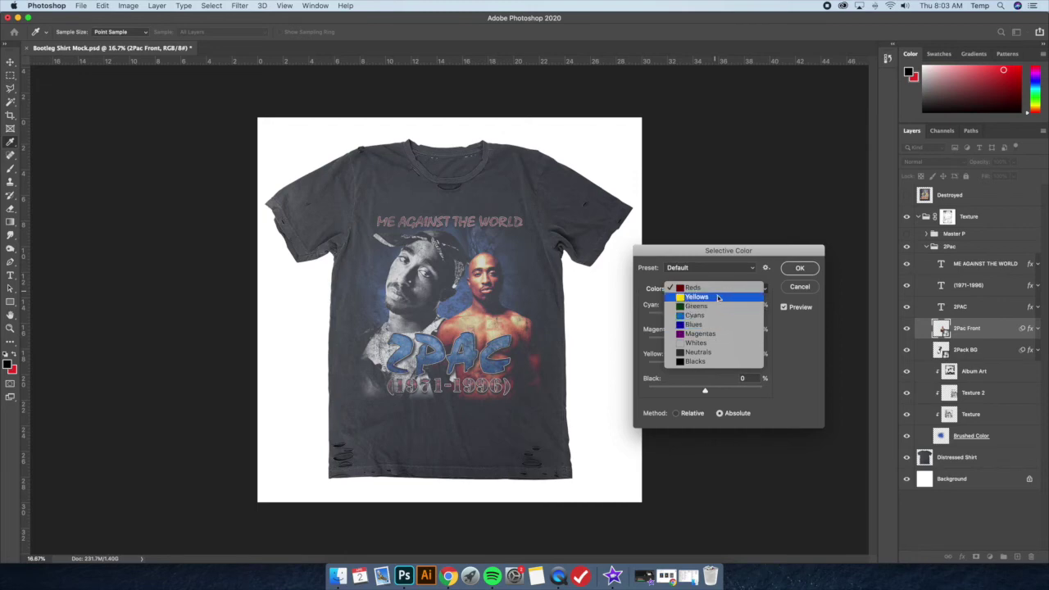
click(798, 346)
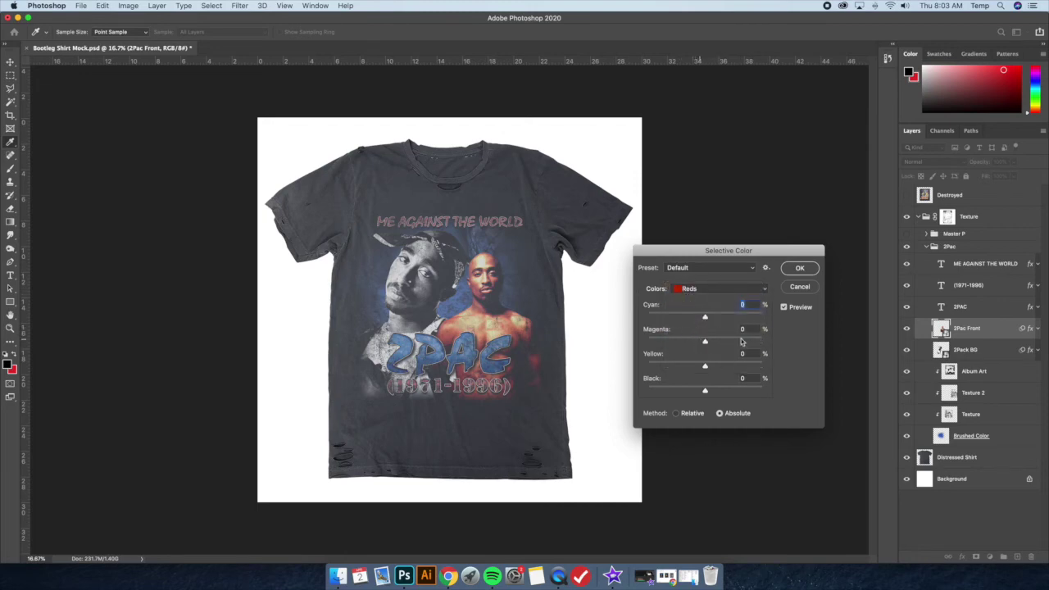
drag(706, 342, 705, 343)
drag(732, 250, 716, 265)
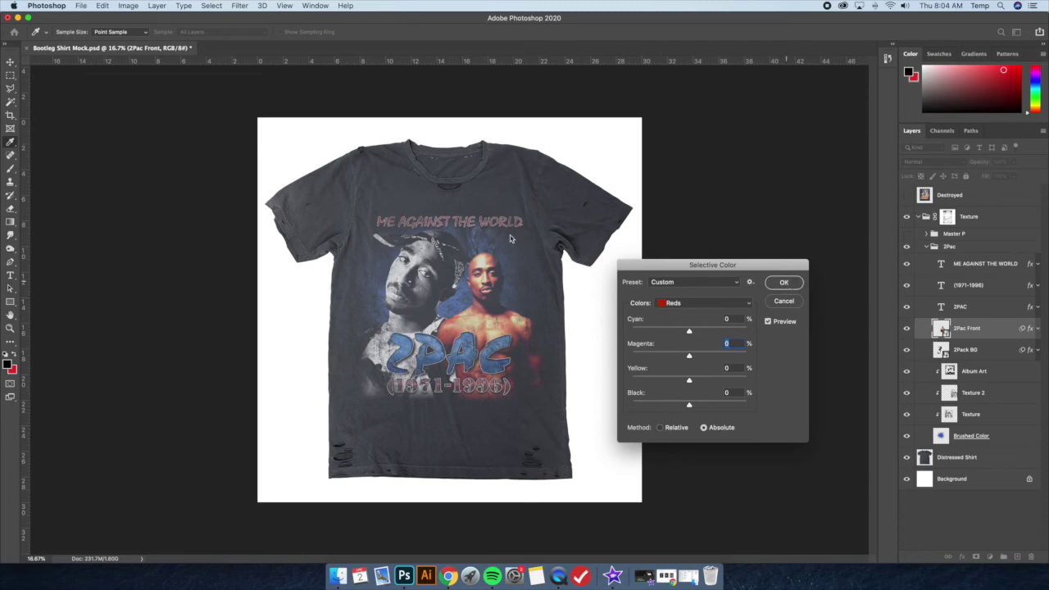
key(Return)
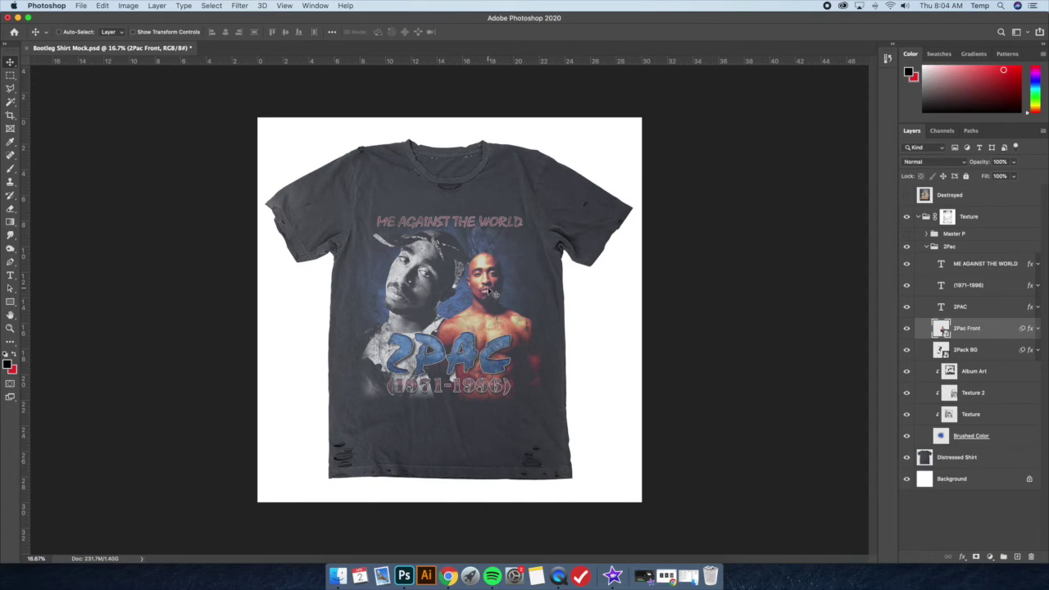
Apply the Bootleg Rap 06 Selective Color preset to the 2Pac Front artwork, select the 2Pack BG layer, then minimise Photoshop.
click(127, 5)
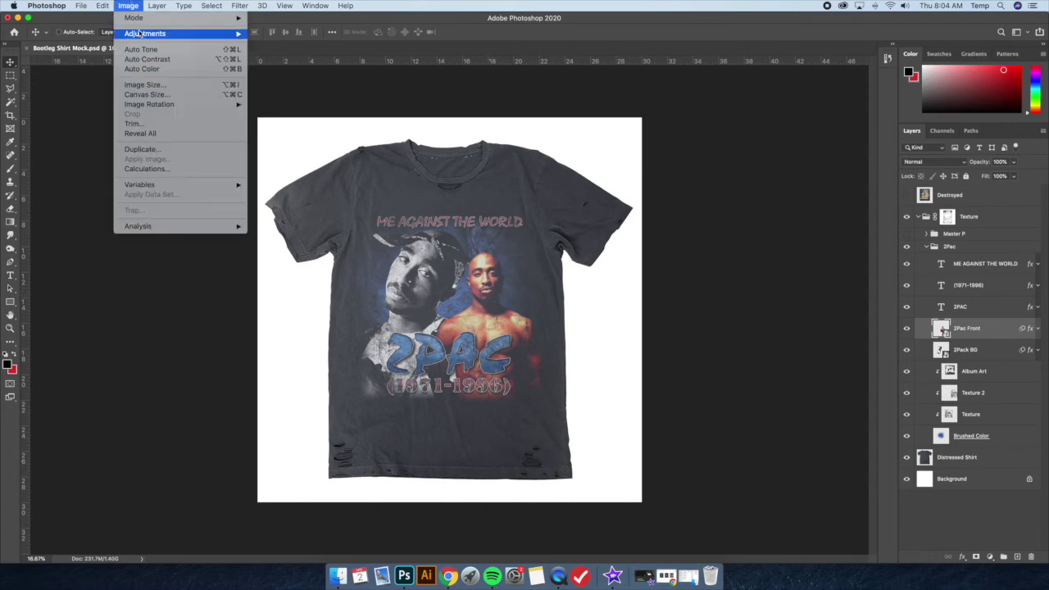
mouse_move(213, 33)
click(286, 191)
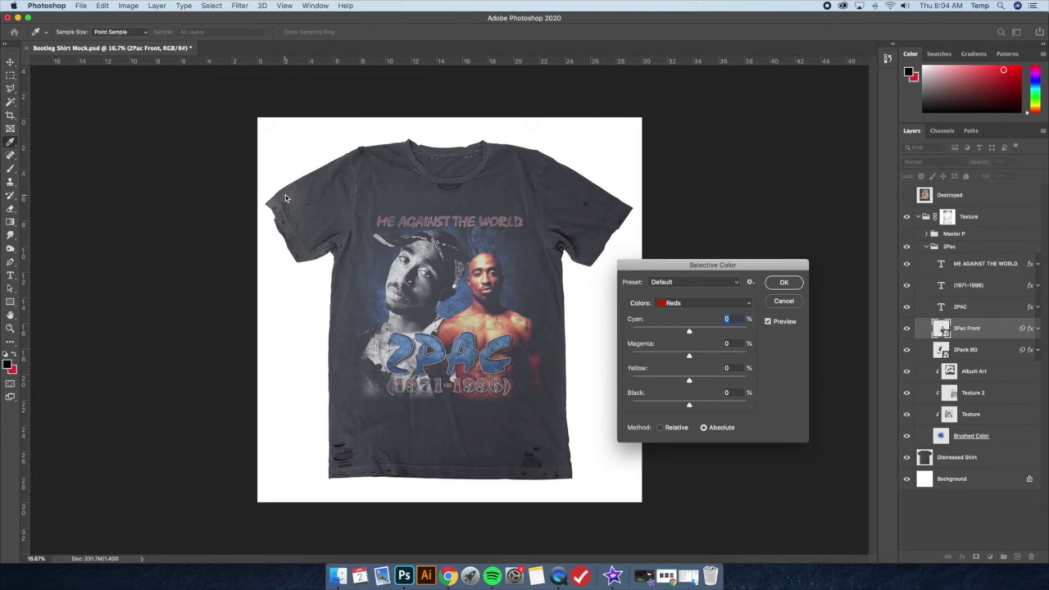
click(685, 283)
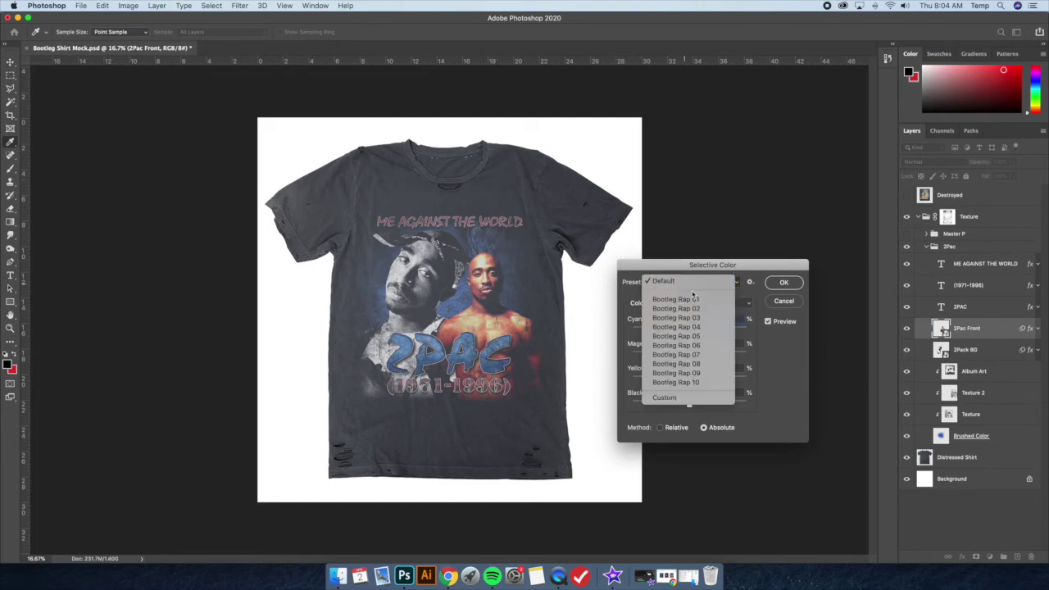
click(692, 346)
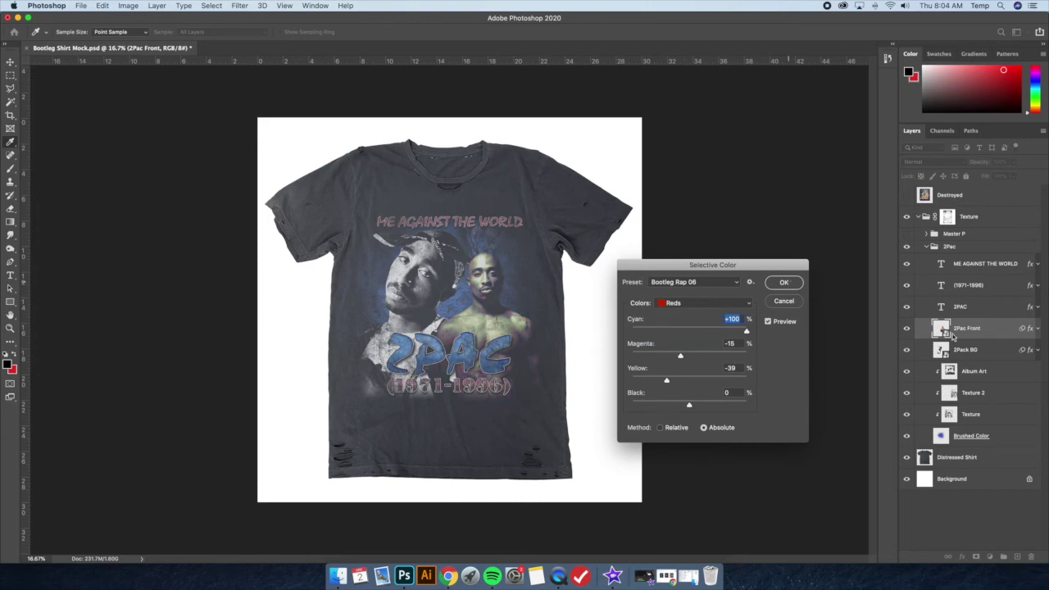
key(Return)
click(966, 349)
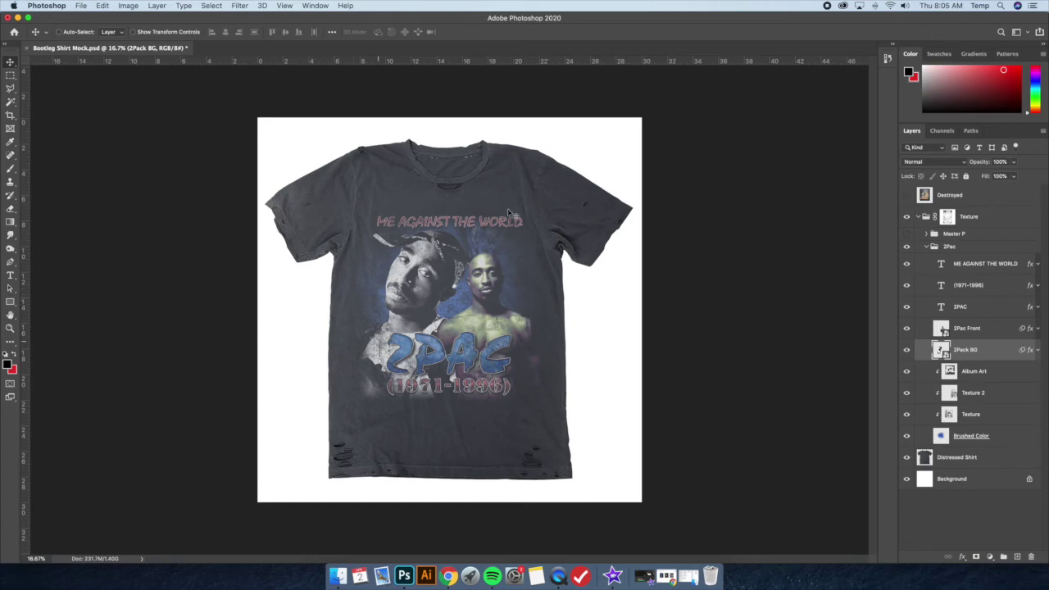
click(16, 17)
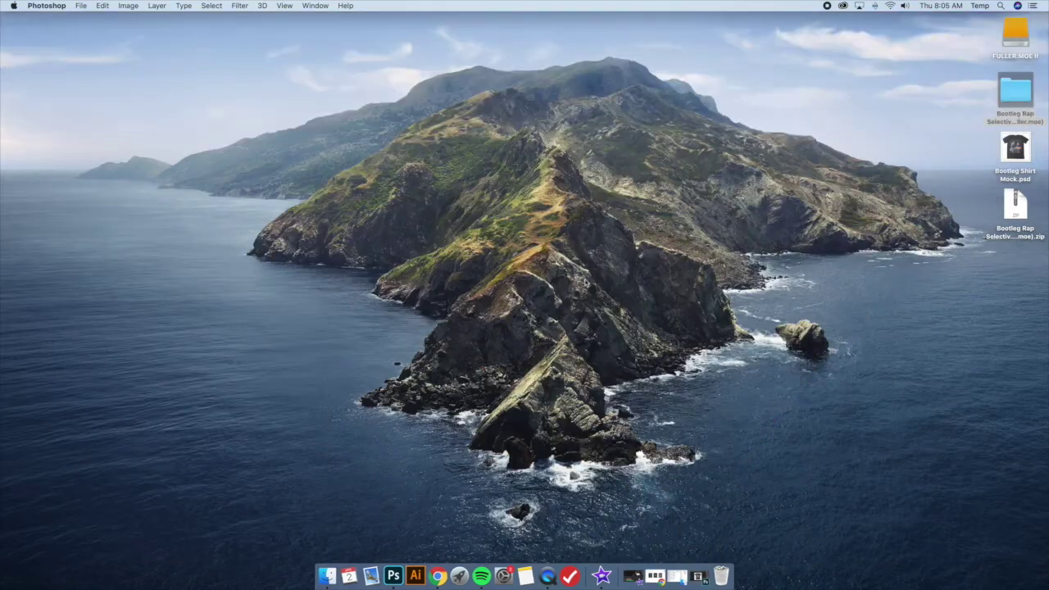
Select Bootleg Shirt Mock.psd on the desktop and restore the minimised Chrome window.
click(1013, 158)
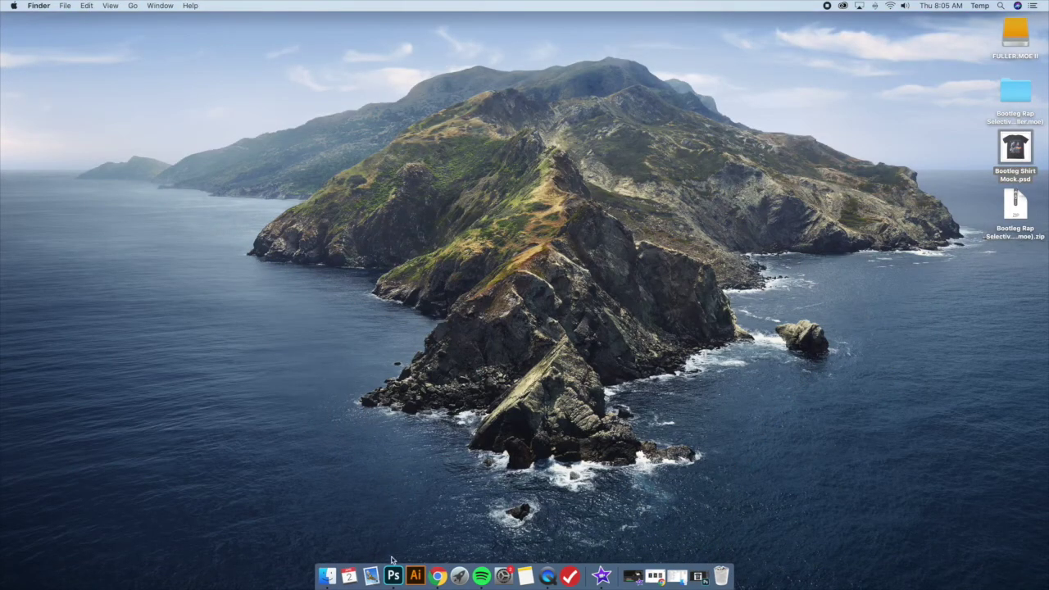
click(437, 575)
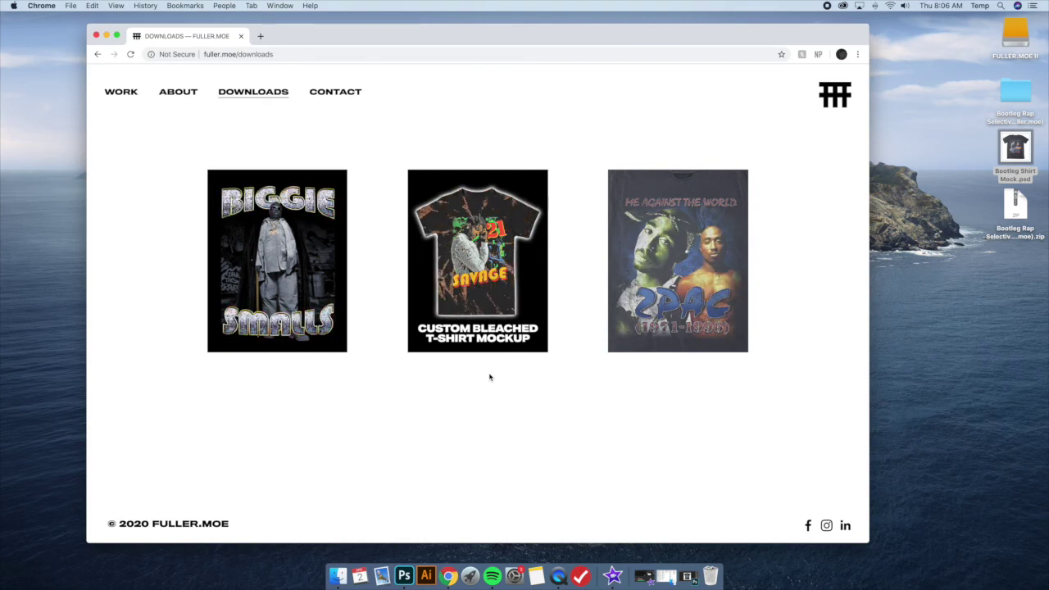
Open the 2Pac Bootleg Selective Color Pack ($5.00) page, add it to the cart, then go back from checkout.
drag(412, 43, 422, 46)
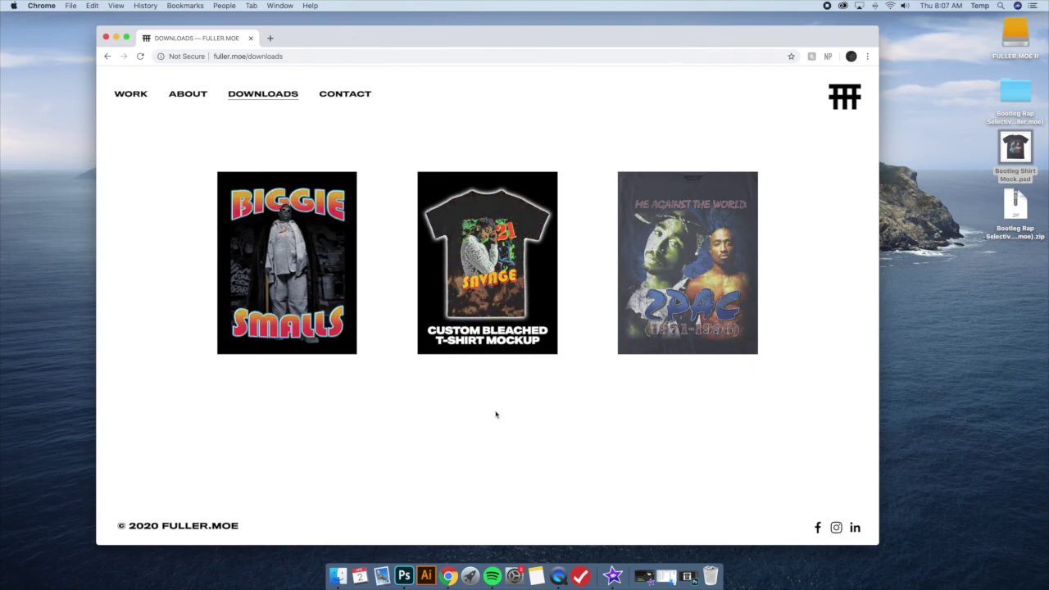
click(679, 210)
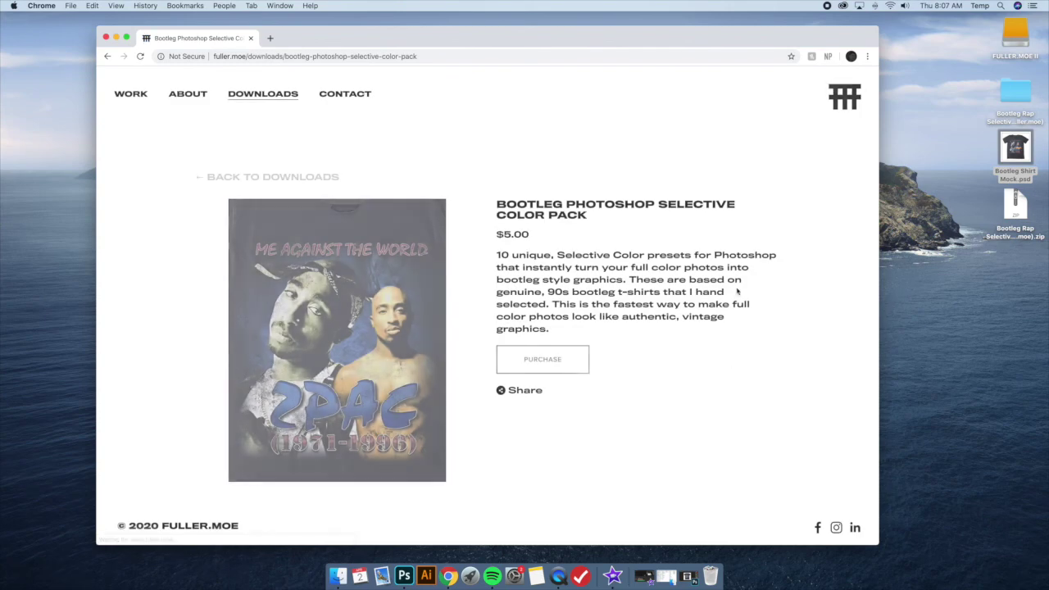
click(566, 363)
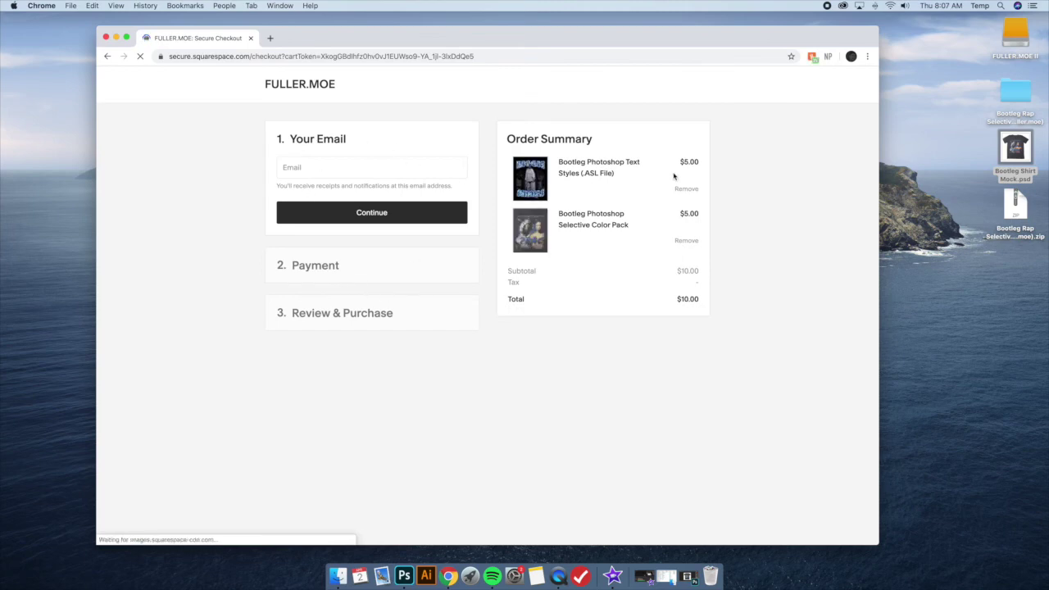
click(106, 56)
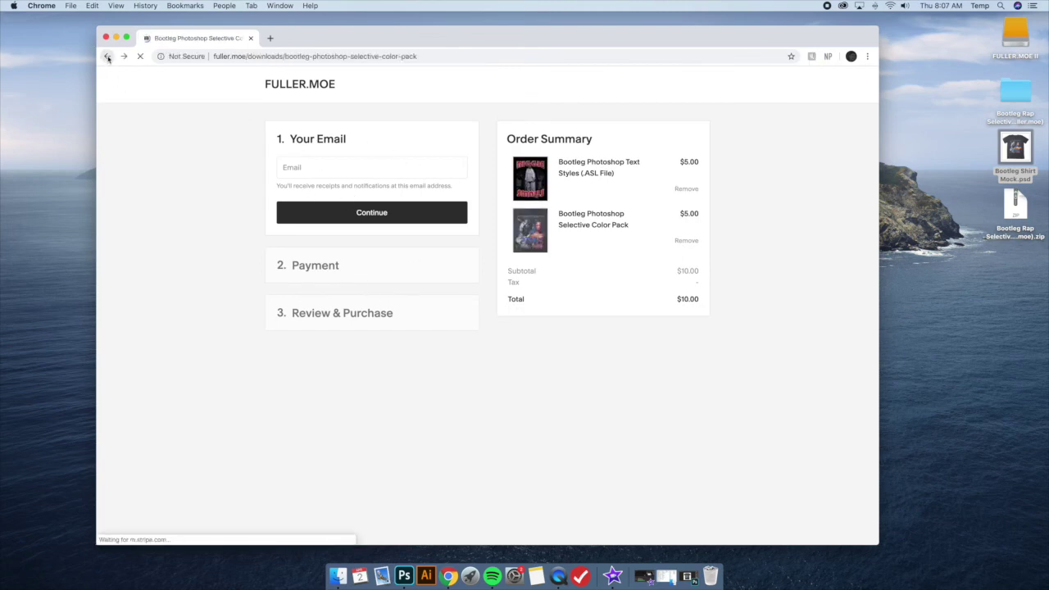